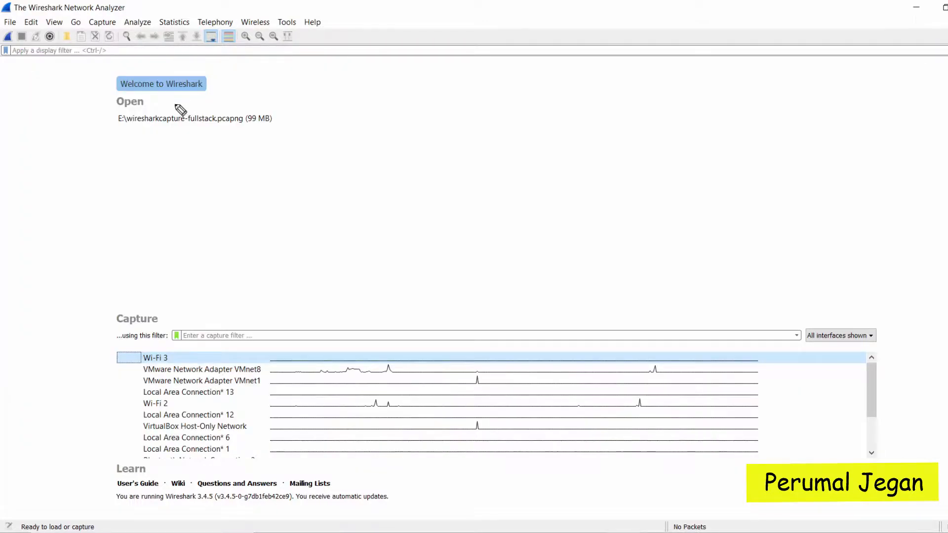
drag(157, 92, 207, 87)
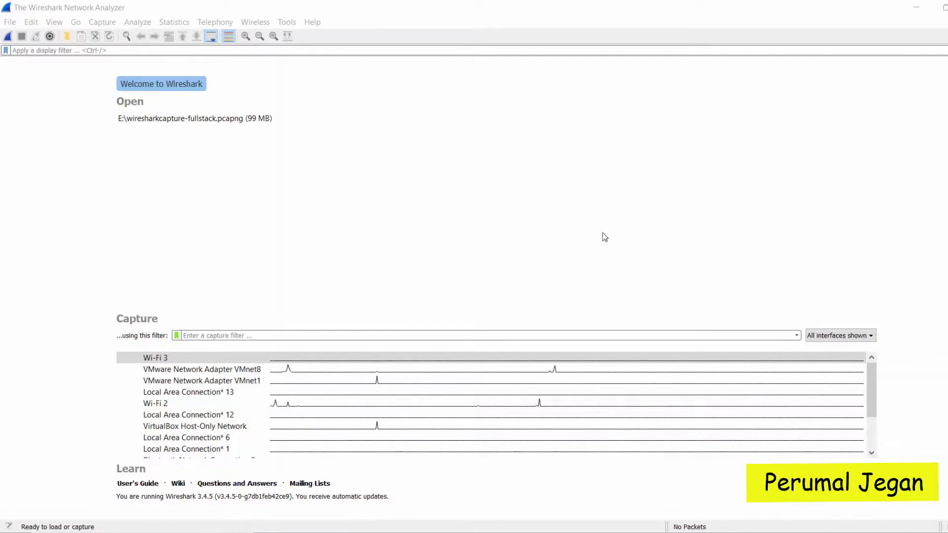
click(672, 532)
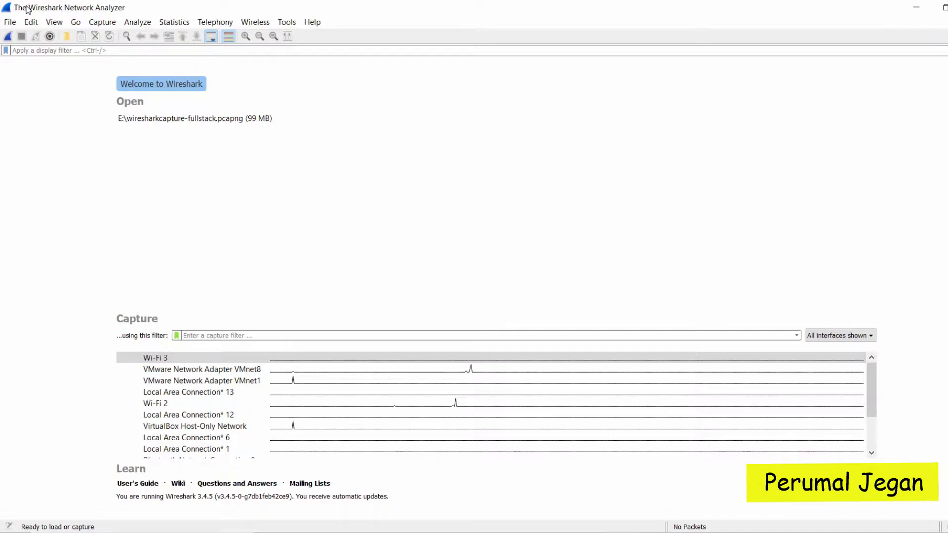
key(alt)
click(1, 187)
drag(121, 351, 116, 457)
mouse_move(120, 348)
mouse_down()
mouse_move(886, 360)
mouse_move(870, 459)
mouse_move(258, 444)
mouse_move(112, 453)
mouse_up()
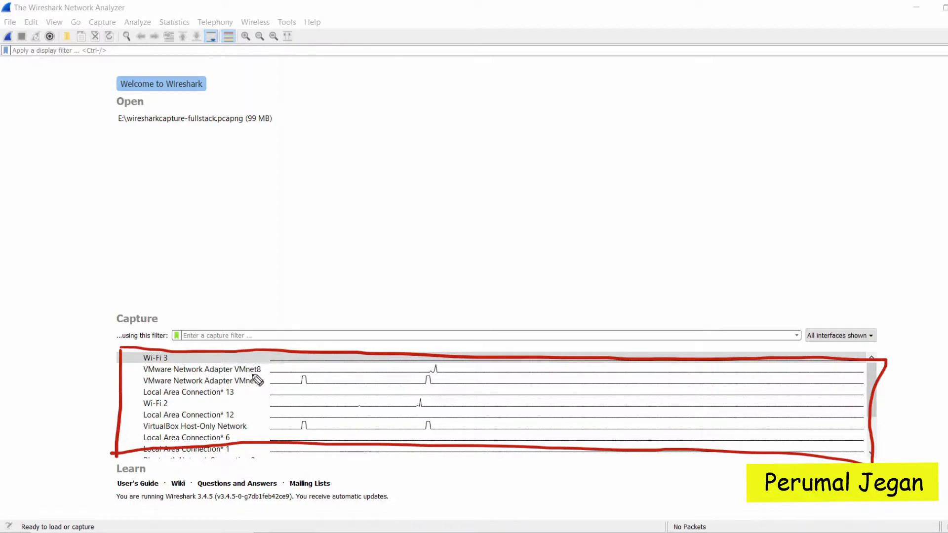
key(Escape)
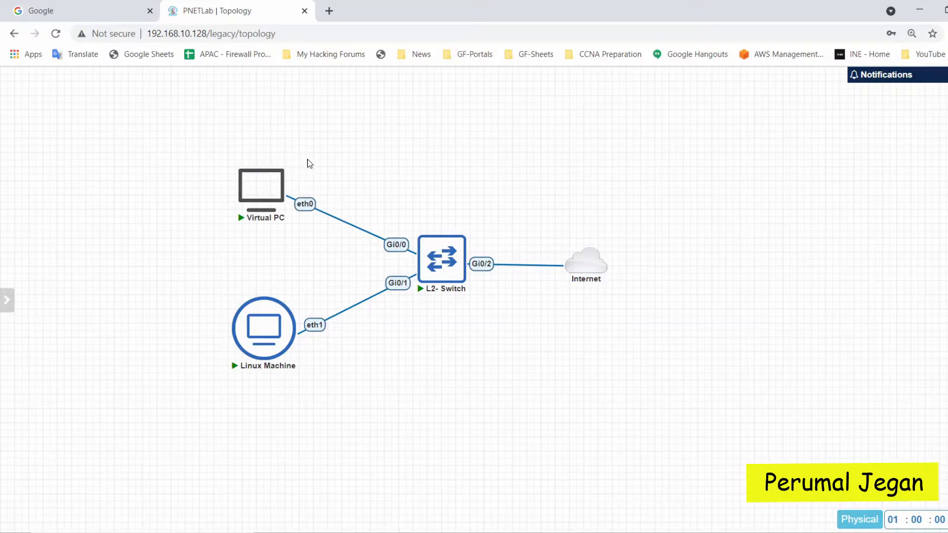
drag(293, 155, 336, 148)
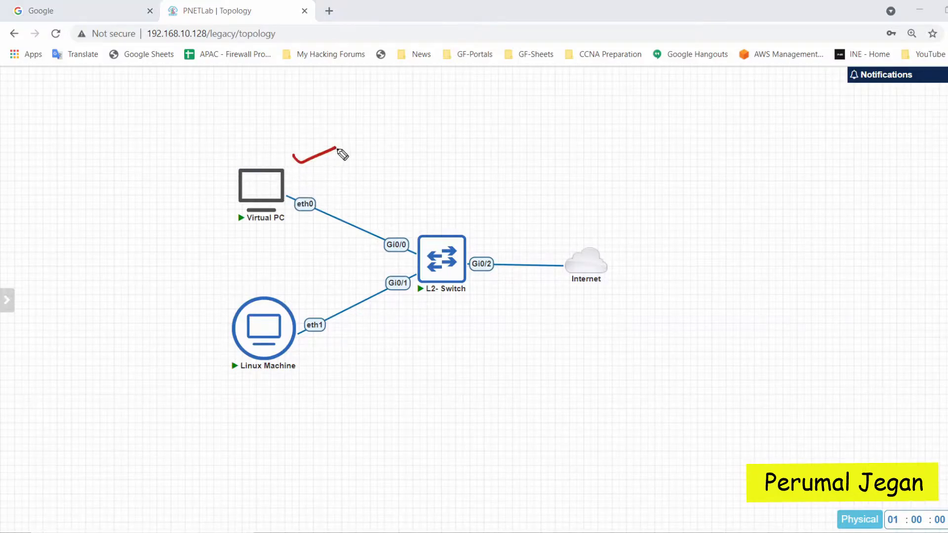
drag(272, 281, 301, 272)
drag(420, 221, 441, 215)
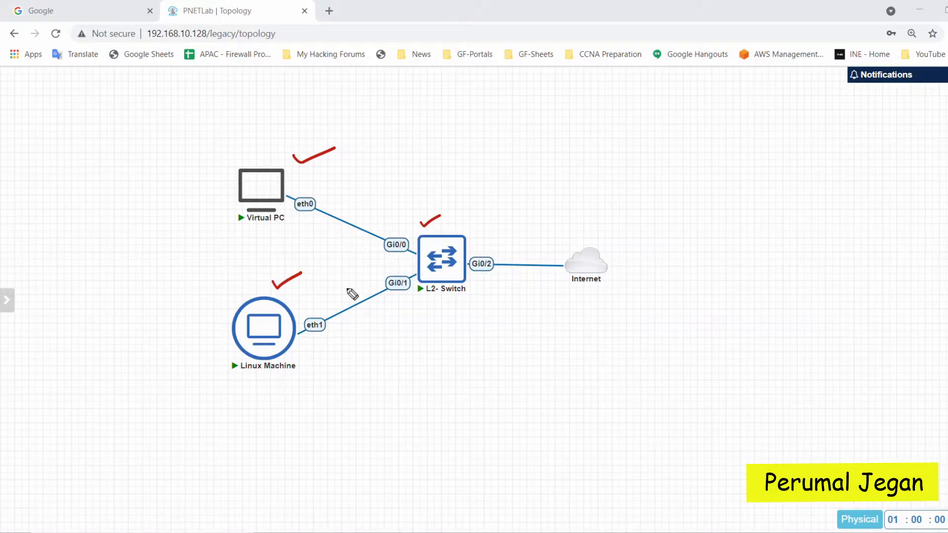
mouse_move(489, 252)
mouse_down()
mouse_move(537, 249)
mouse_move(527, 259)
mouse_up()
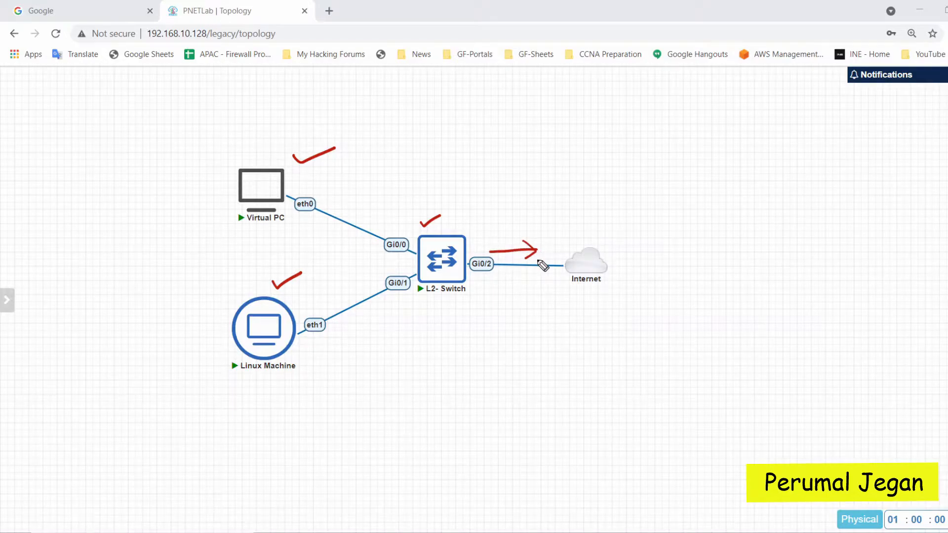
key(Escape)
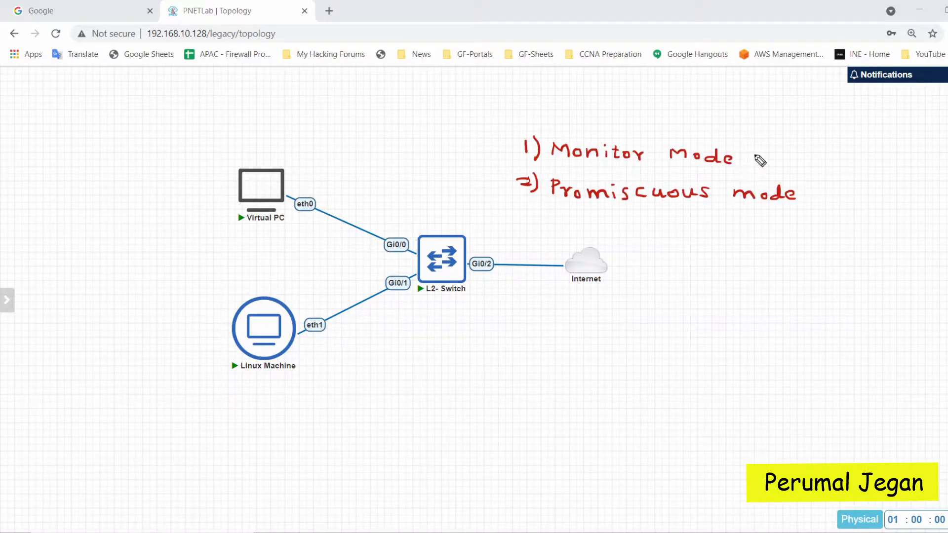
drag(742, 159, 770, 153)
drag(805, 191, 834, 184)
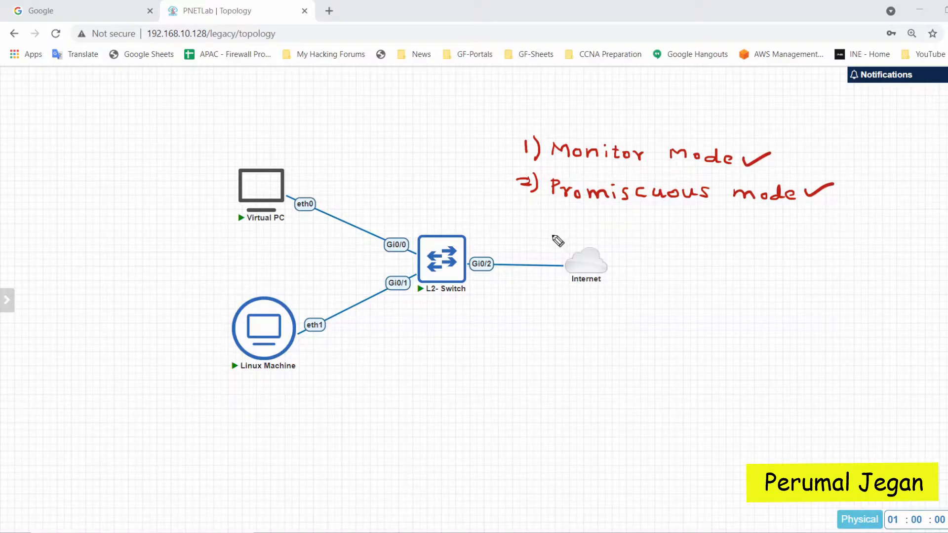
drag(543, 164, 648, 178)
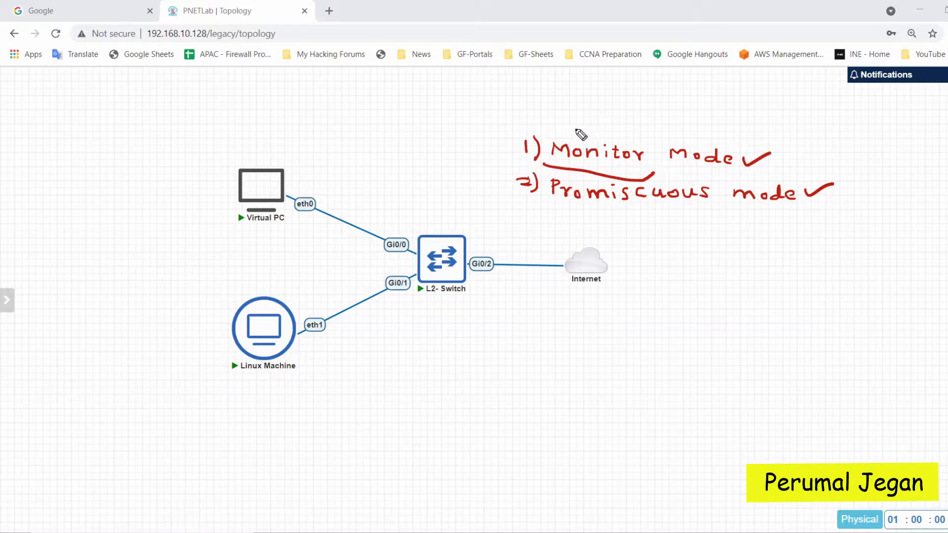
drag(573, 129, 610, 124)
drag(429, 224, 453, 216)
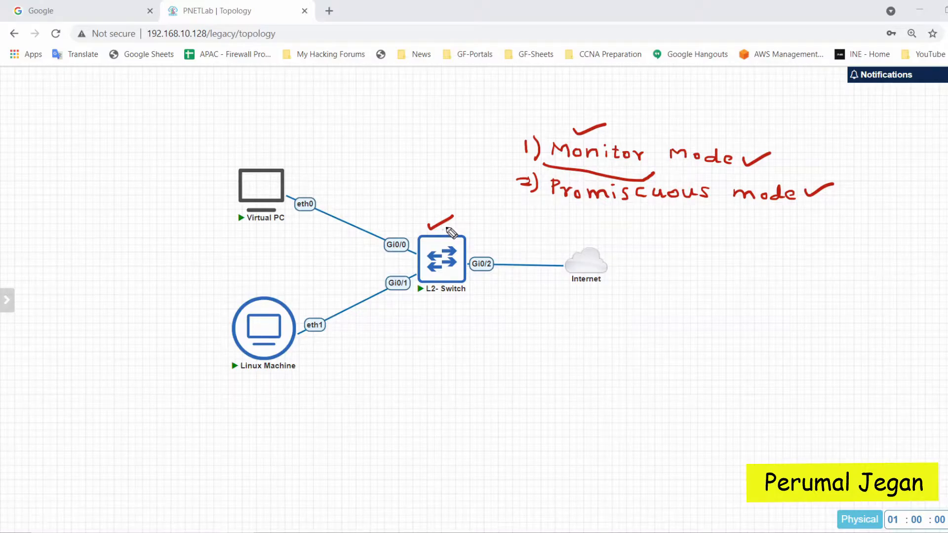
key(ctrl)
mouse_move(210, 299)
mouse_down()
mouse_move(213, 344)
mouse_move(313, 280)
mouse_move(321, 370)
mouse_move(221, 386)
mouse_move(211, 340)
mouse_up()
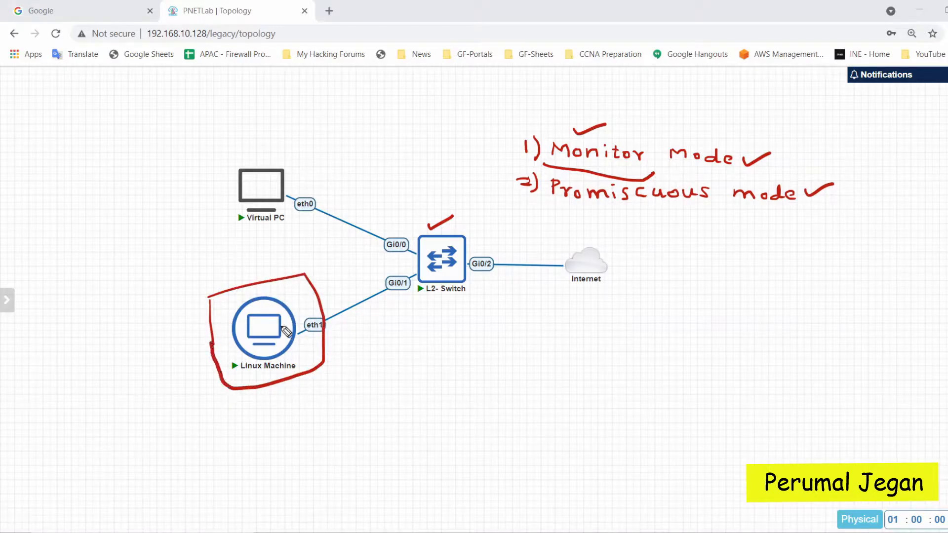
drag(335, 316, 362, 317)
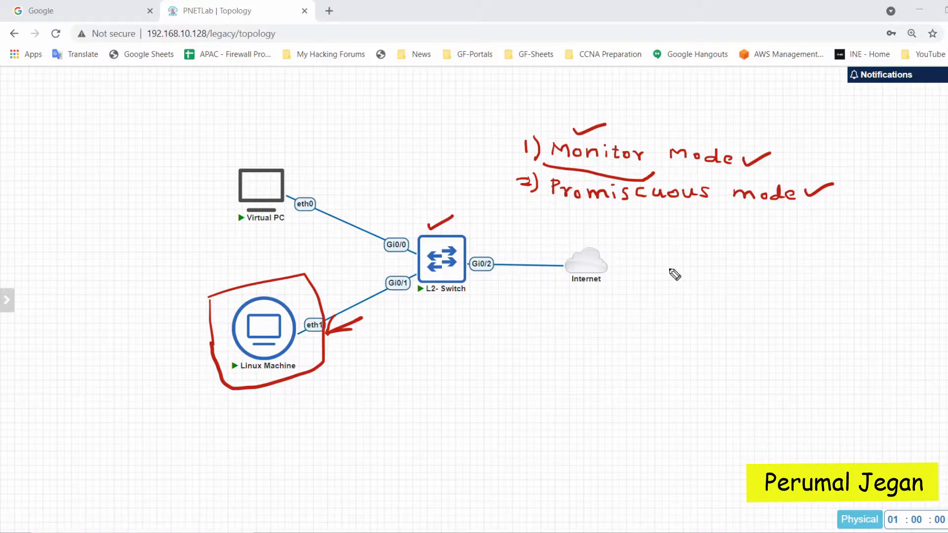
drag(548, 213, 711, 215)
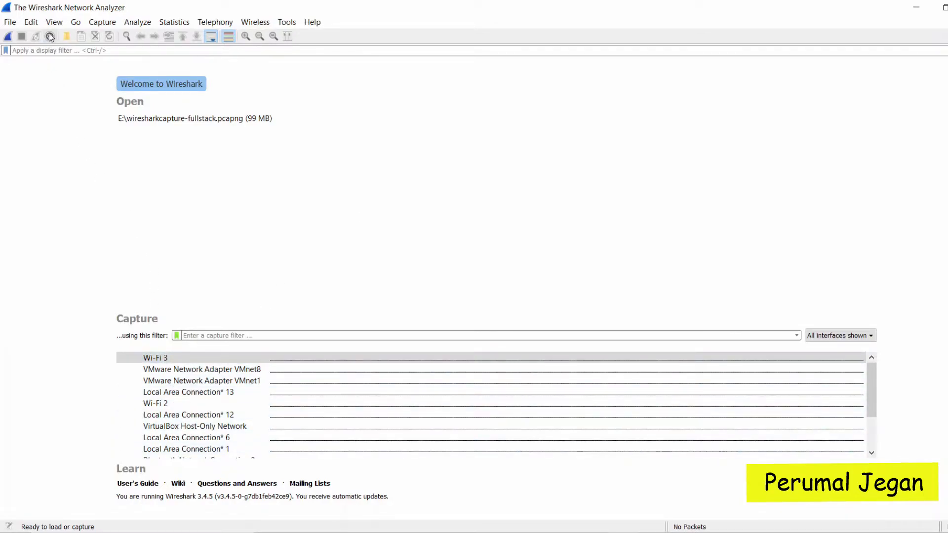
Step: Open the capture options, enlarge the dialog and widen the Promiscuous column to review each interface's promiscuous mode setting
click(93, 23)
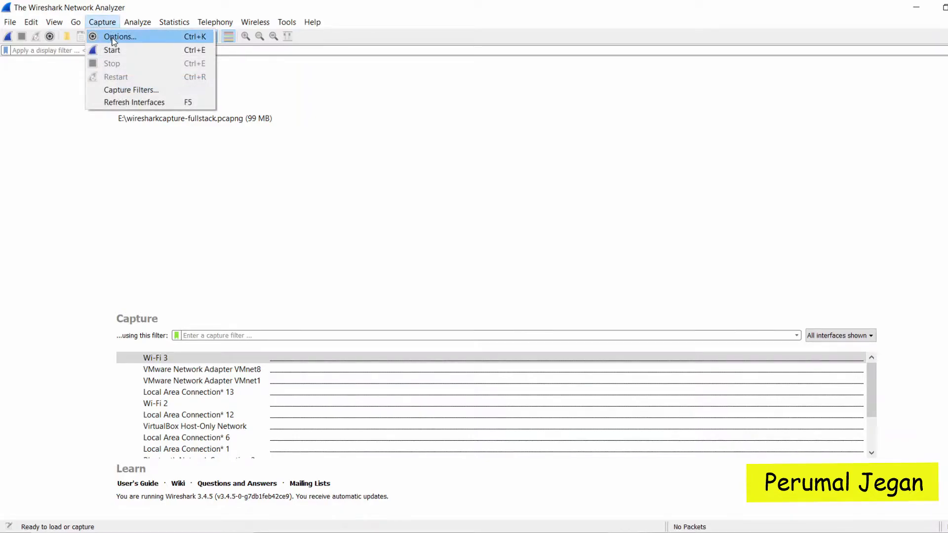
click(113, 36)
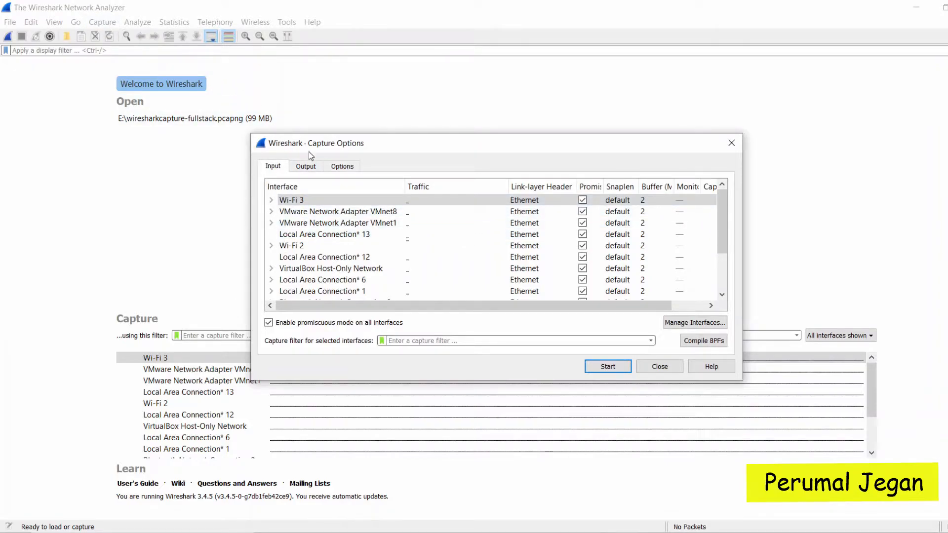
drag(446, 150, 447, 99)
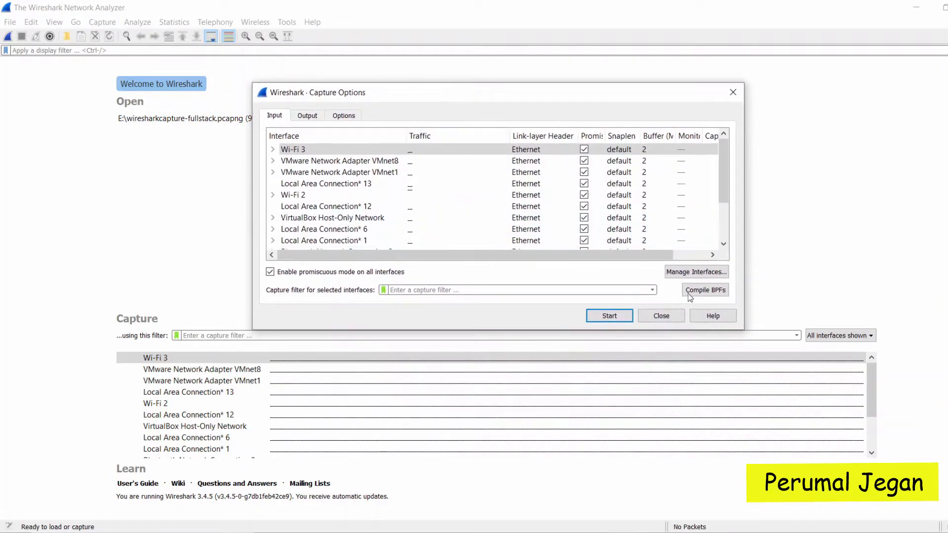
drag(740, 329, 889, 439)
drag(606, 133, 637, 133)
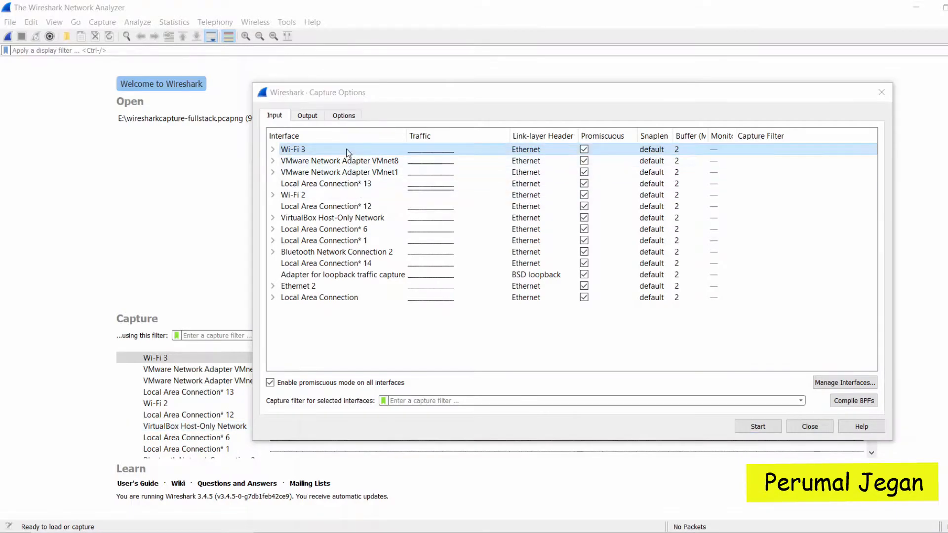
key(Escape)
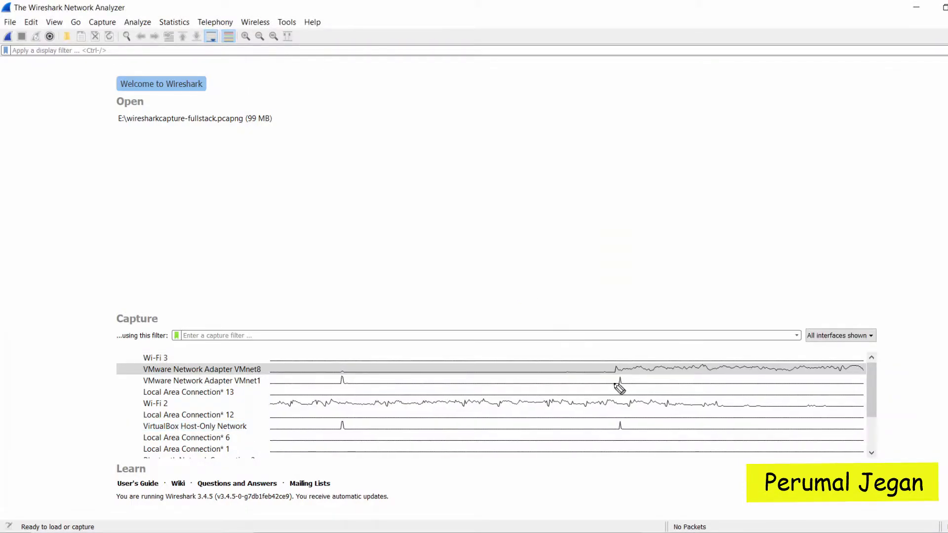
drag(610, 374, 765, 372)
drag(538, 410, 710, 406)
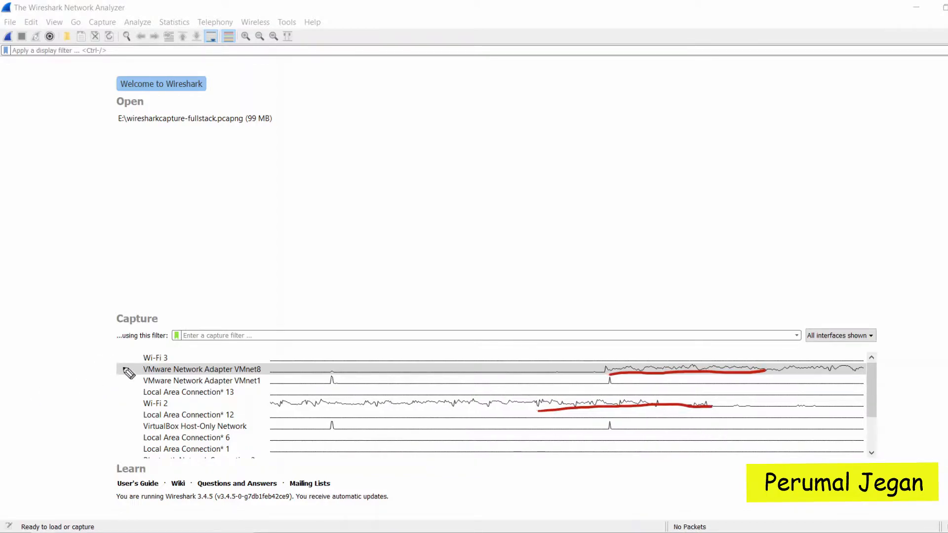
mouse_move(124, 368)
mouse_down()
mouse_move(136, 365)
mouse_move(139, 398)
mouse_up()
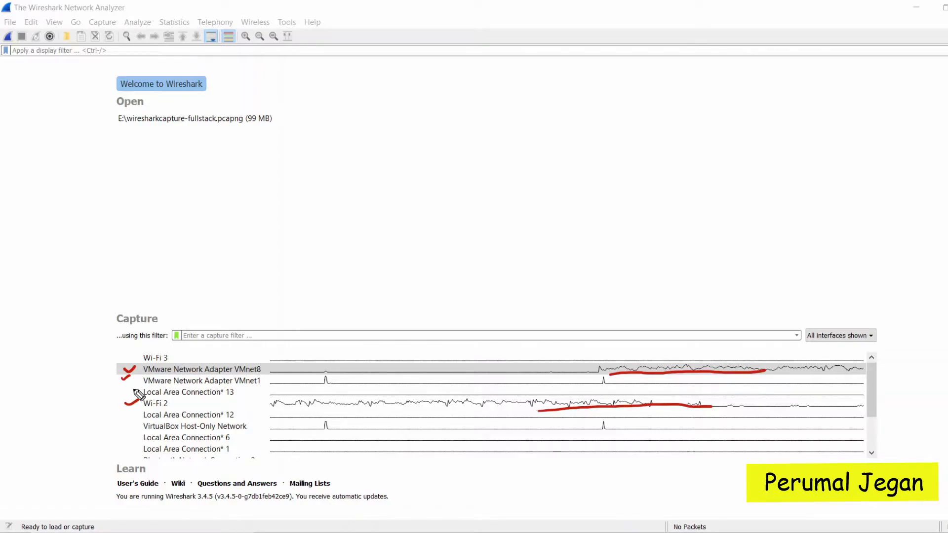
key(Escape)
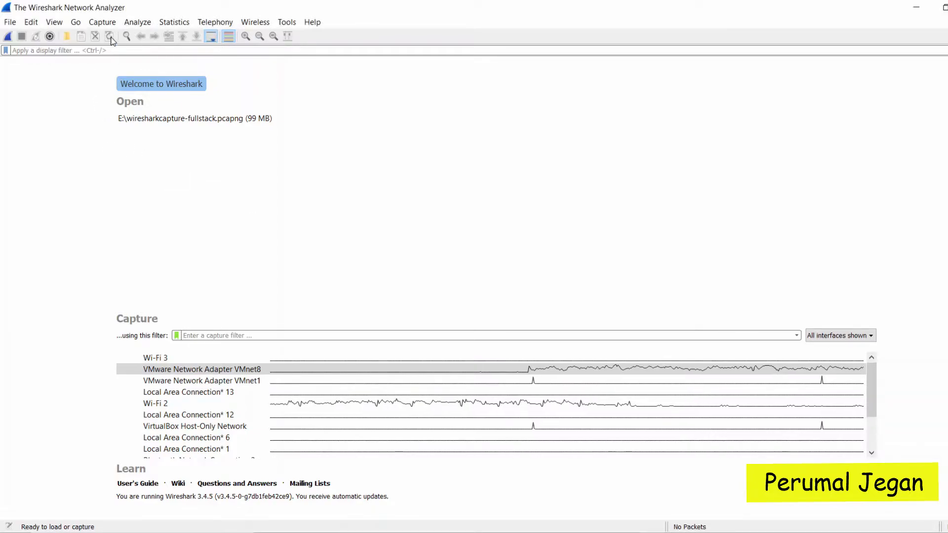
Step: Review the capture options for input interfaces, output file format, display, name resolution and automatic stopping without changing them
click(102, 24)
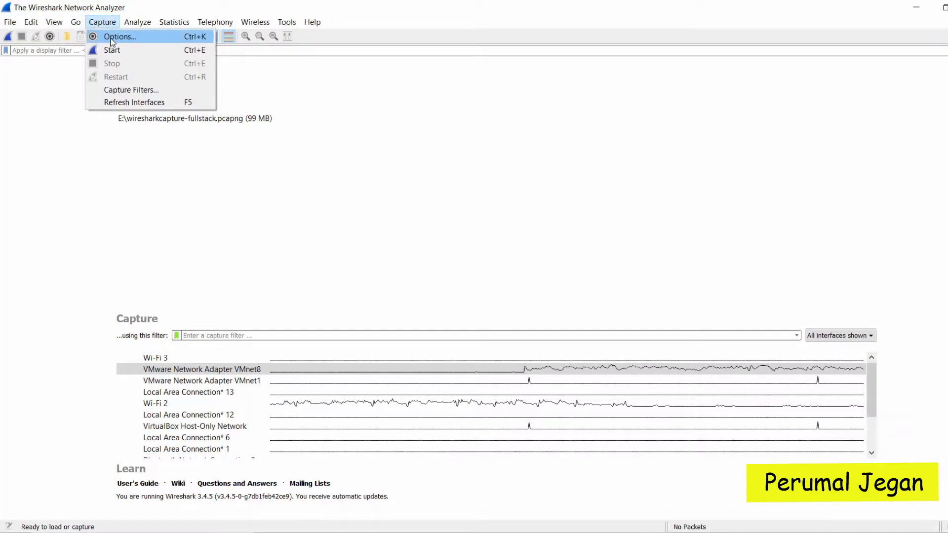
click(112, 38)
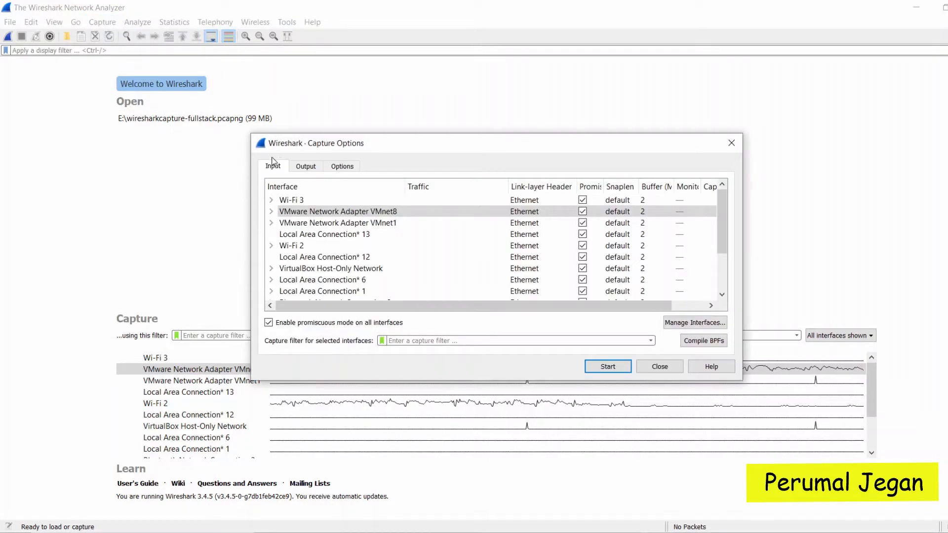
click(305, 167)
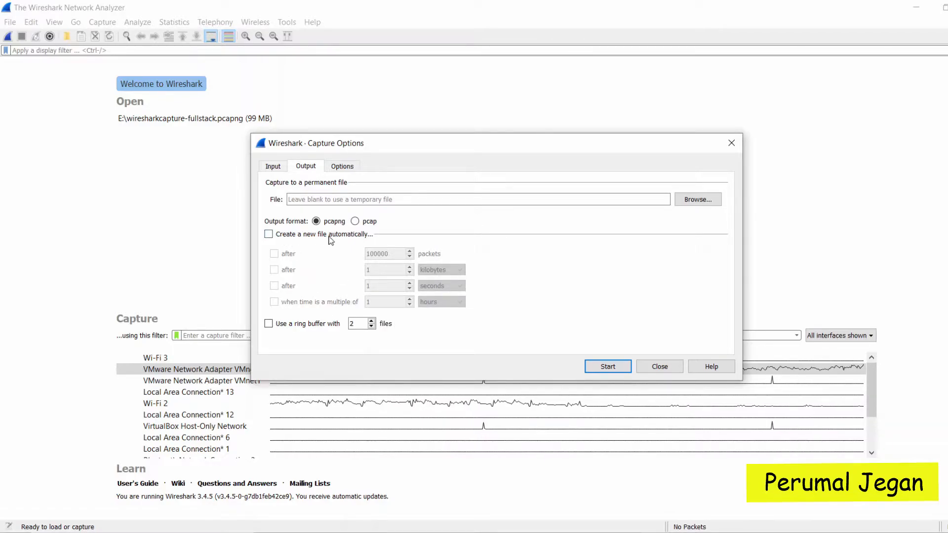
click(349, 169)
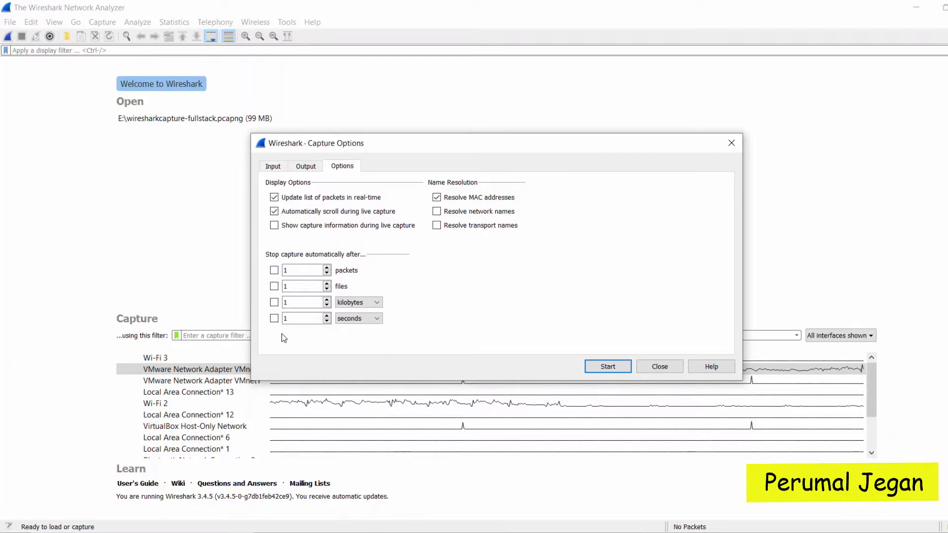
click(659, 367)
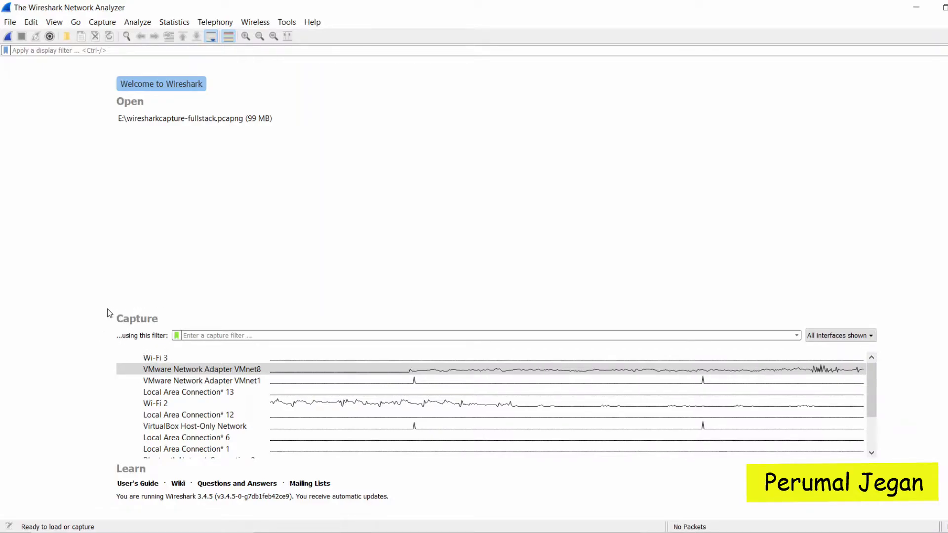
Step: Review the predefined capture filters offered for the start page's capture filter and leave the filter empty
mouse_move(108, 311)
mouse_down()
mouse_move(116, 337)
mouse_move(112, 311)
mouse_move(366, 292)
mouse_move(369, 346)
mouse_move(151, 359)
mouse_move(124, 355)
mouse_move(117, 338)
mouse_up()
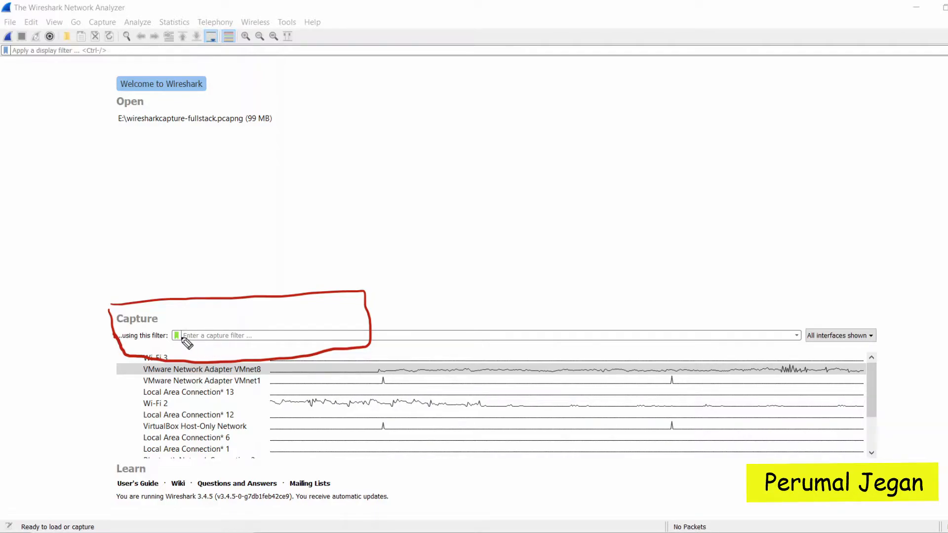
key(Escape)
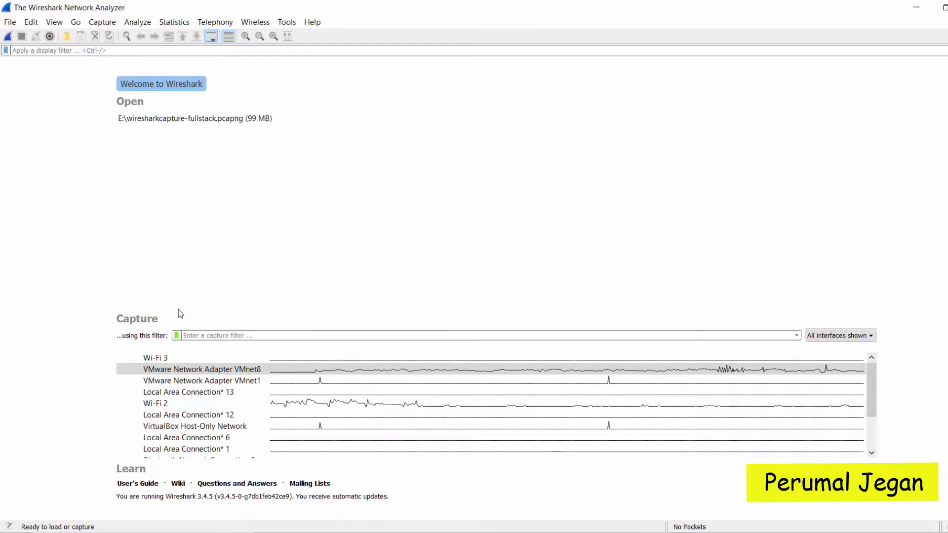
click(177, 336)
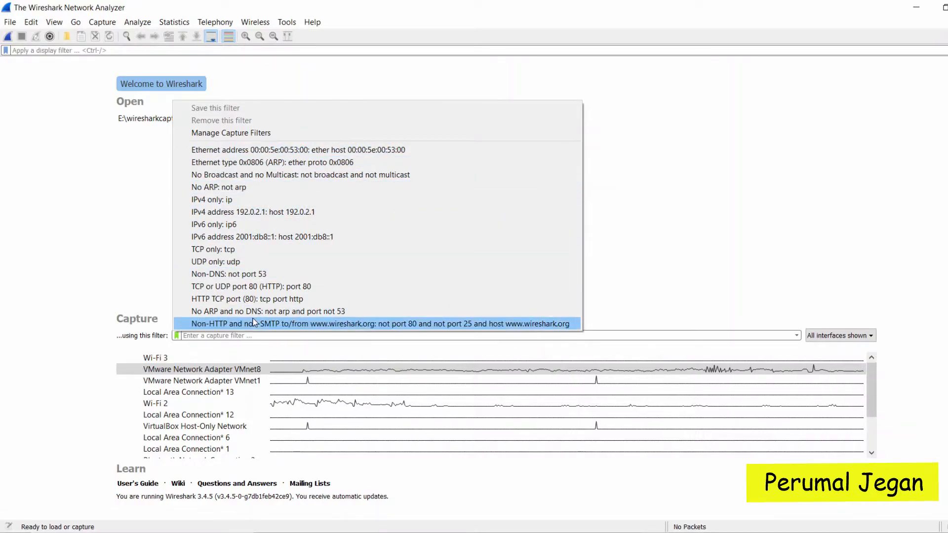
text(z)
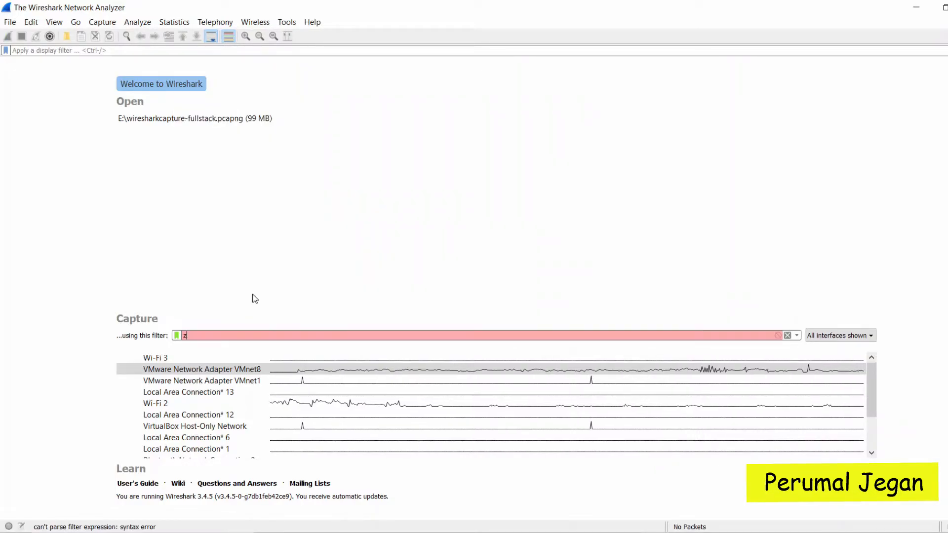
key(BackSpace)
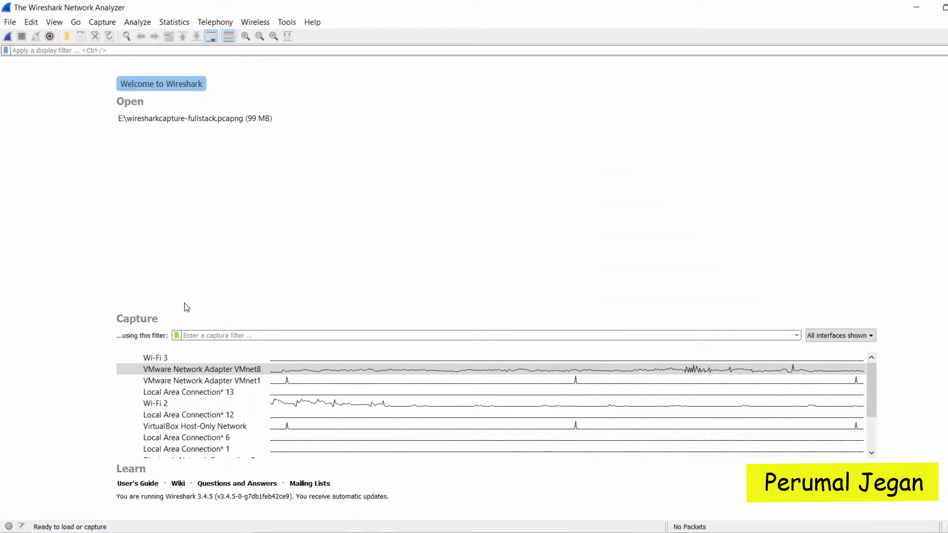
click(176, 335)
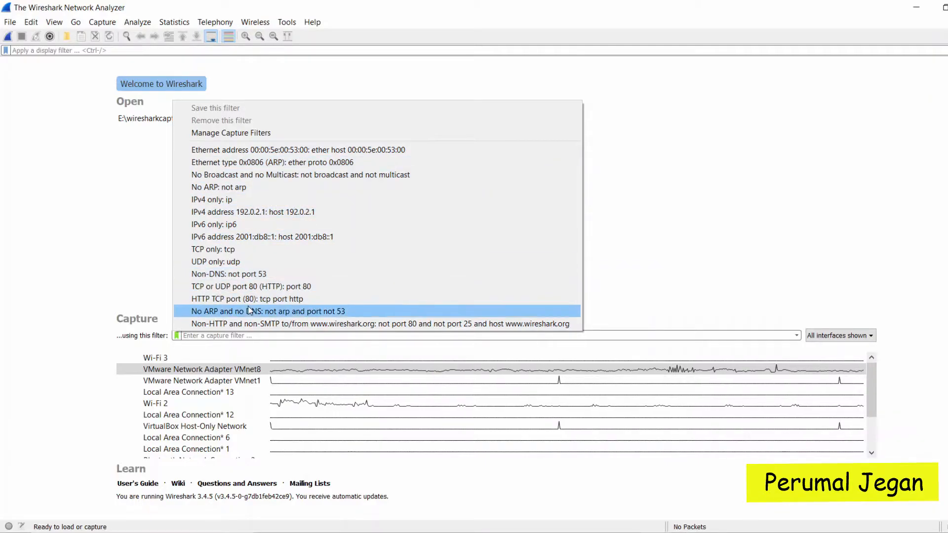
text(z)
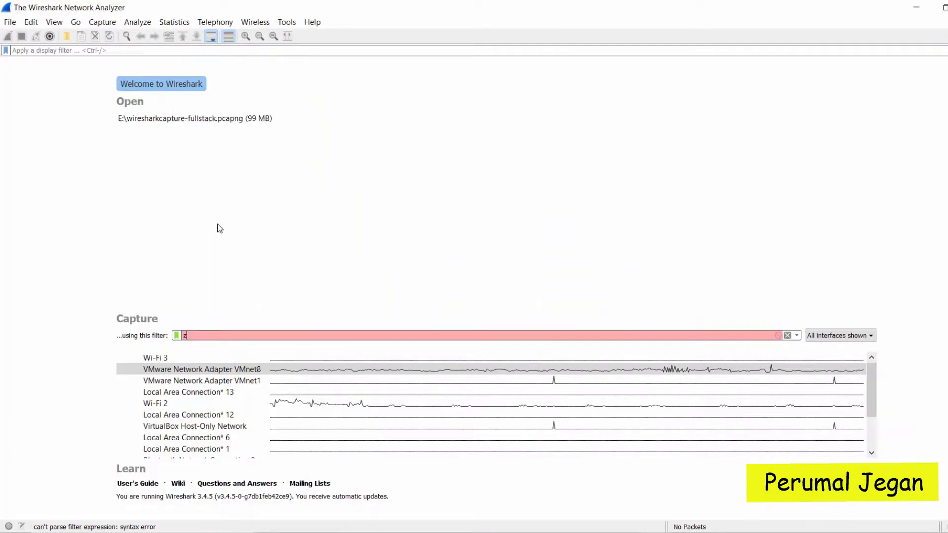
key(BackSpace)
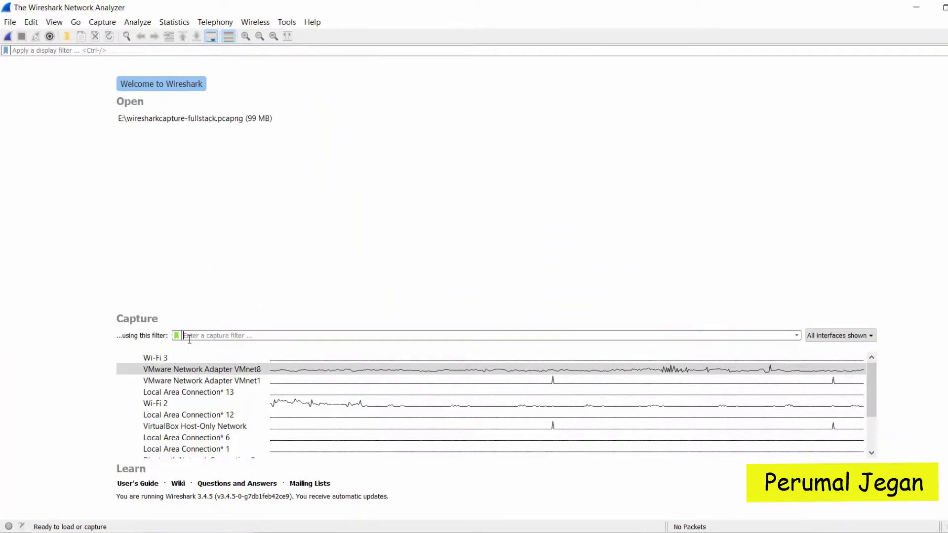
Step: Capture traffic on VMware Network Adapter VMnet8 using the predefined No Broadcast and no Multicast capture filter, and stop the capture
click(176, 336)
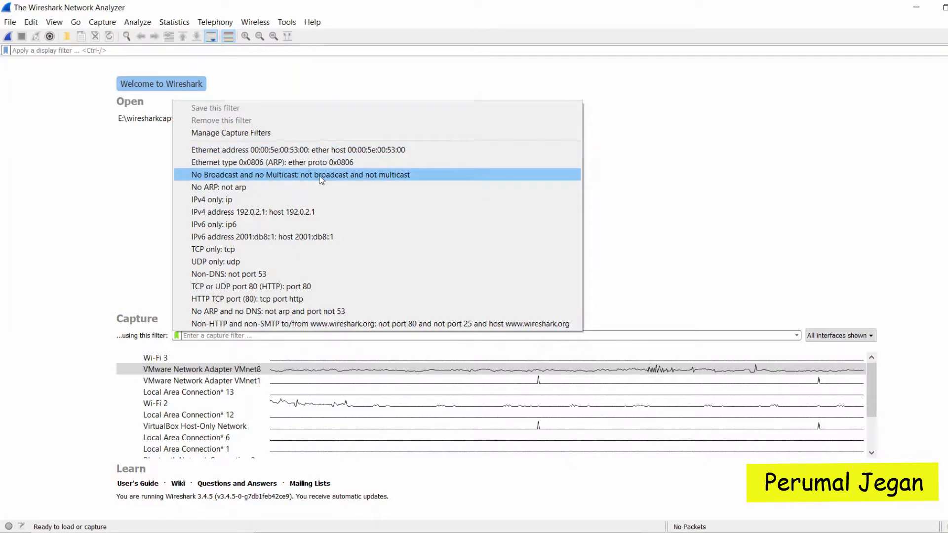
click(291, 174)
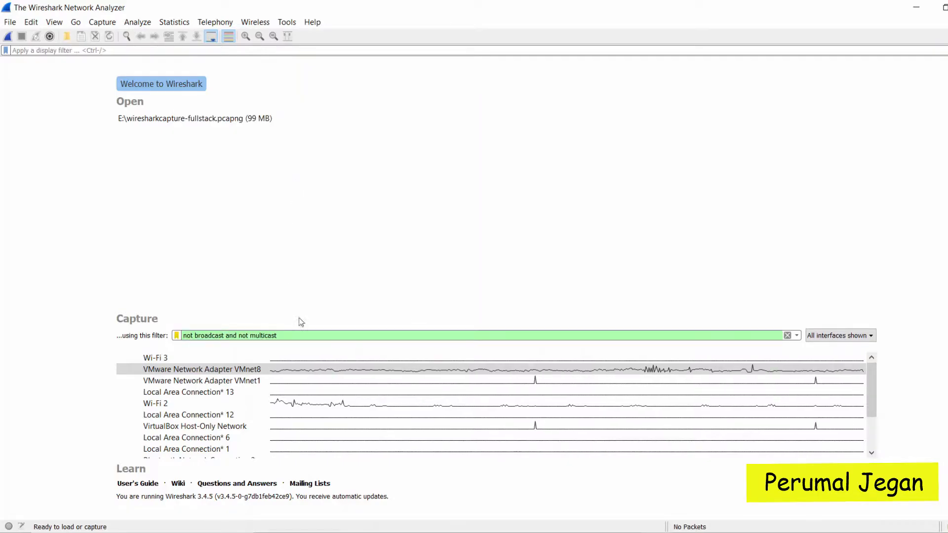
click(194, 372)
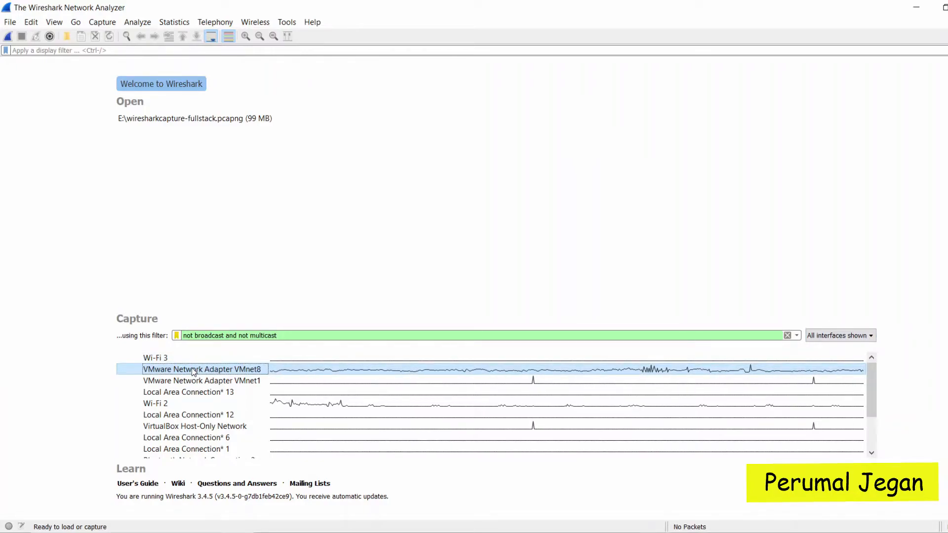
double_click(280, 372)
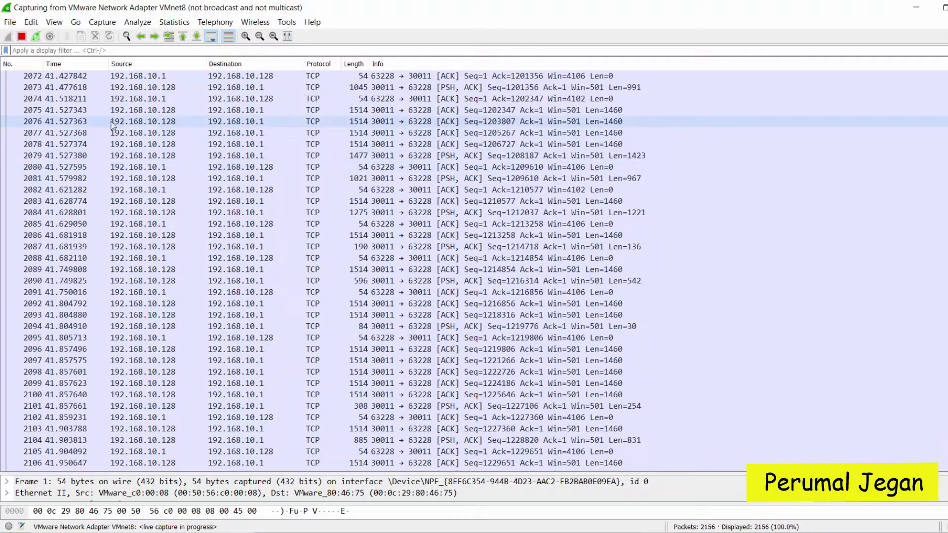
click(22, 37)
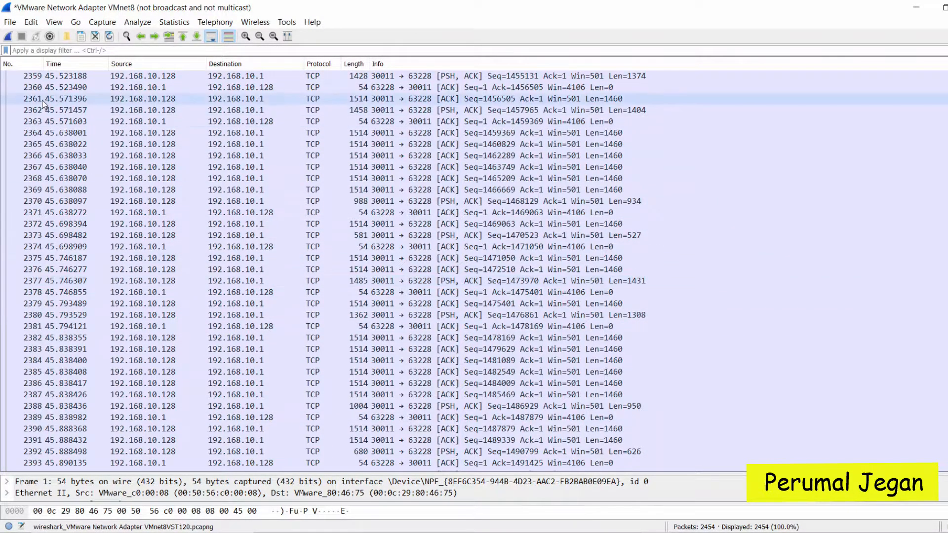
Step: Start a new VMnet8 capture without saving the previous packets, and stop it after a short run
click(8, 37)
click(502, 296)
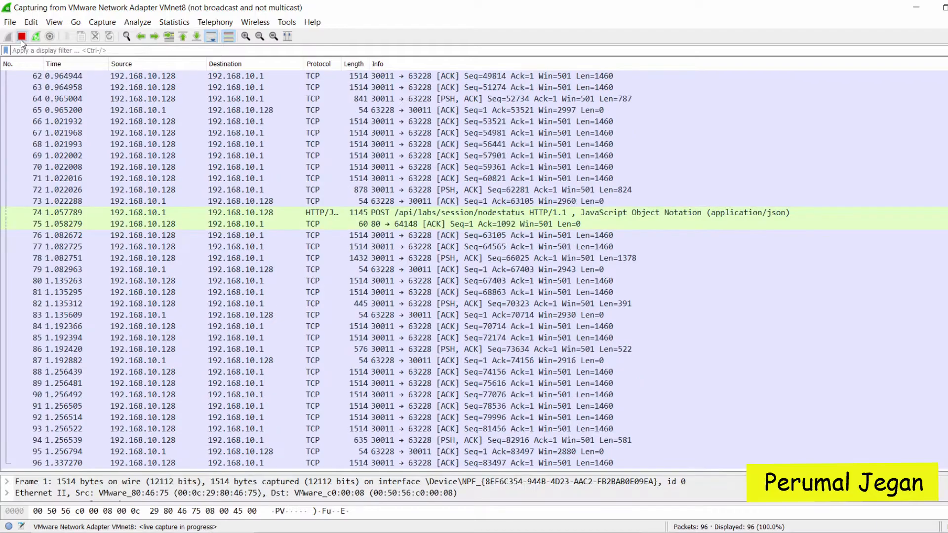
click(20, 38)
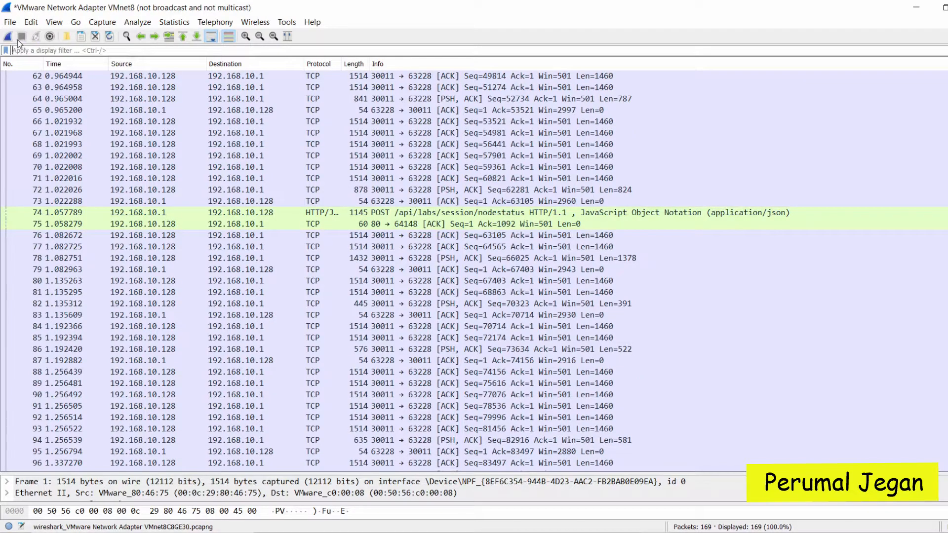
Step: Close the current capture file without saving its packets
click(5, 24)
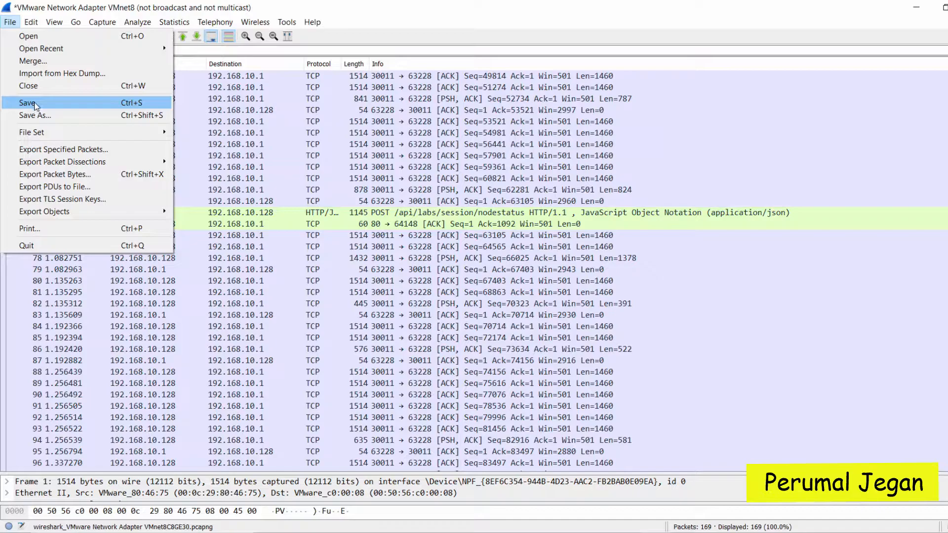
click(37, 86)
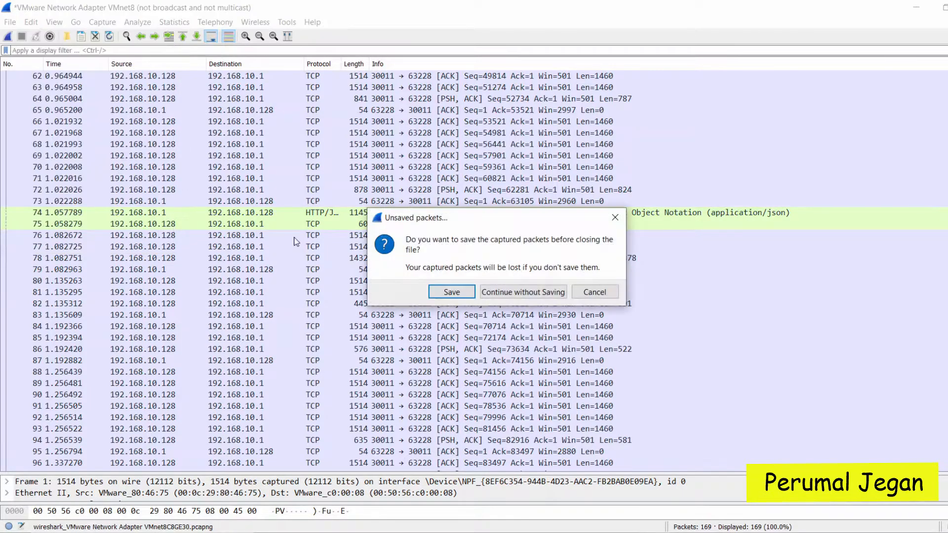
click(500, 293)
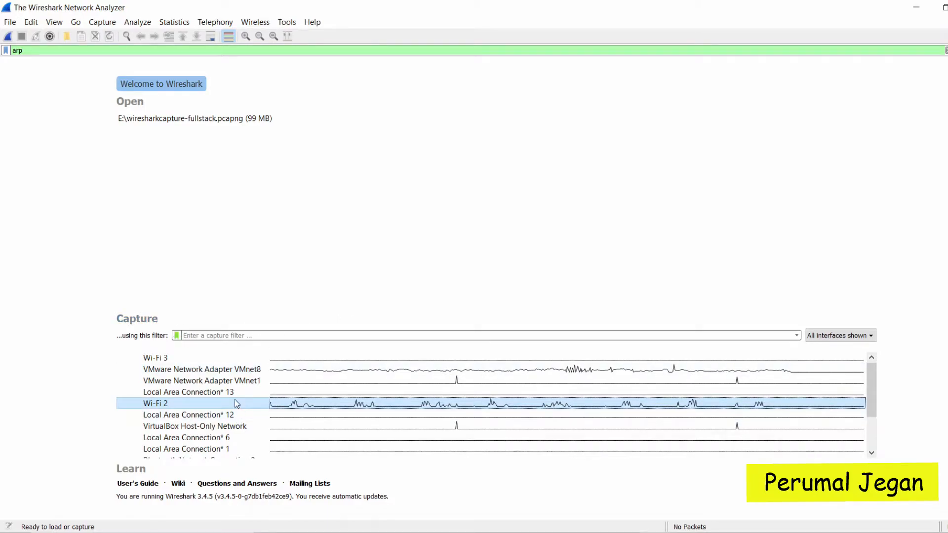
Step: Start capturing on the Wi-Fi 2 interface and clear the arp display filter
mouse_move(240, 407)
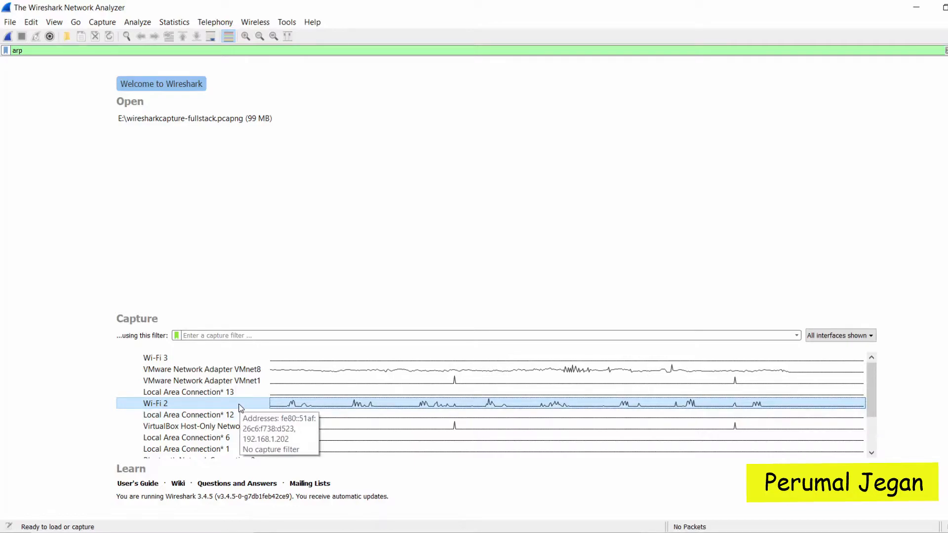
double_click(165, 408)
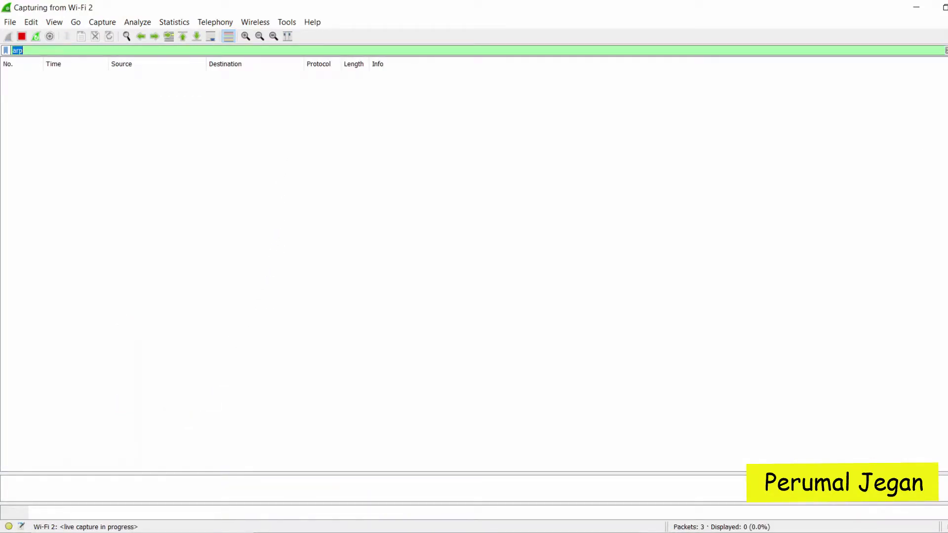
click(945, 50)
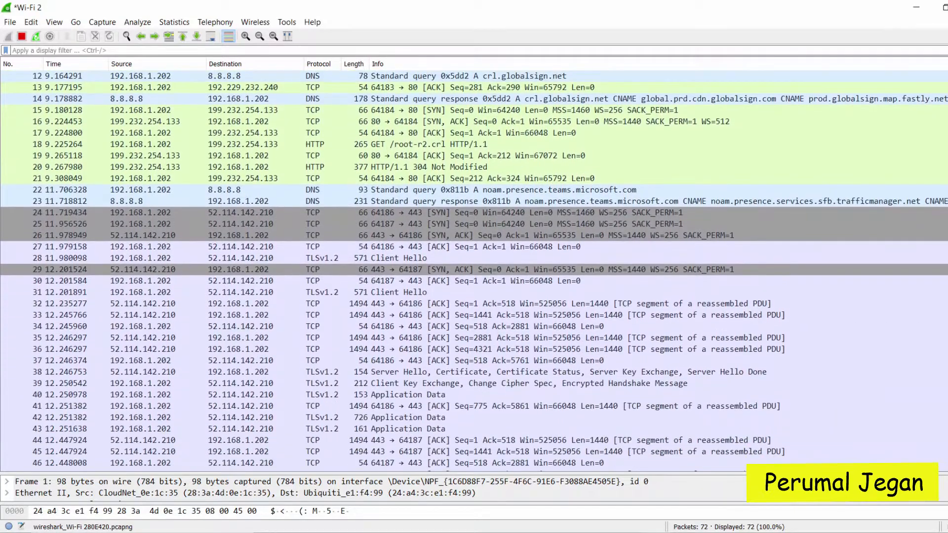
Step: Examine the packets captured on Wi-Fi 2, selecting an ARP packet and a TCP SYN, ACK packet for their details
scroll(474, 267, up, 11)
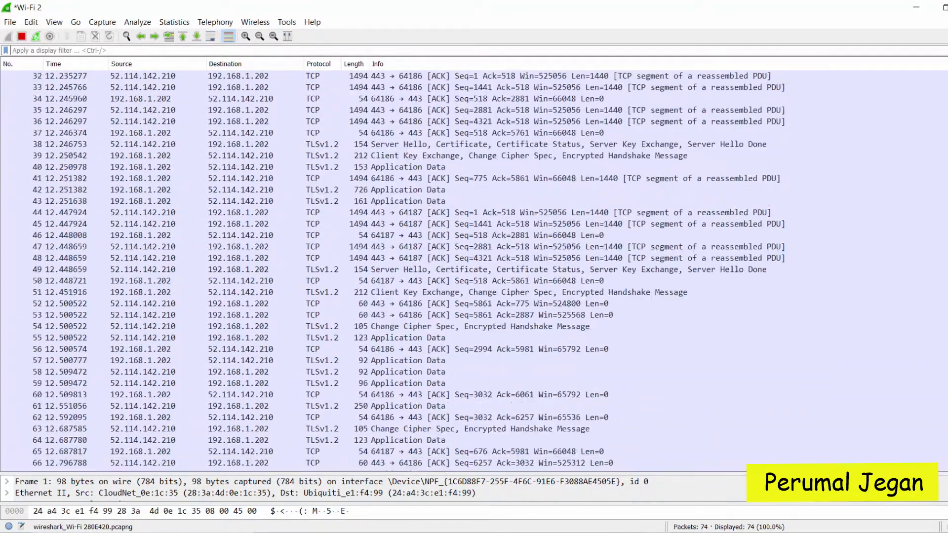
scroll(474, 267, down, 11)
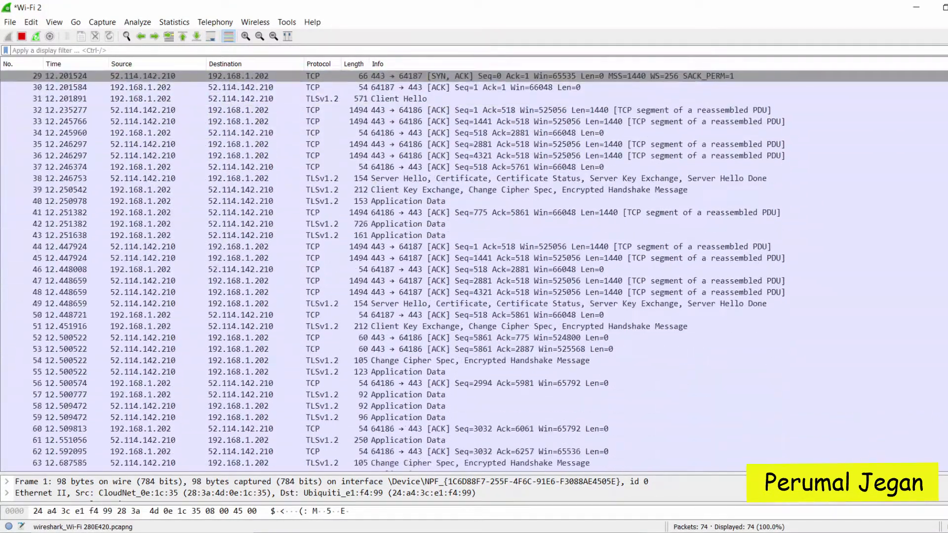
text(z)
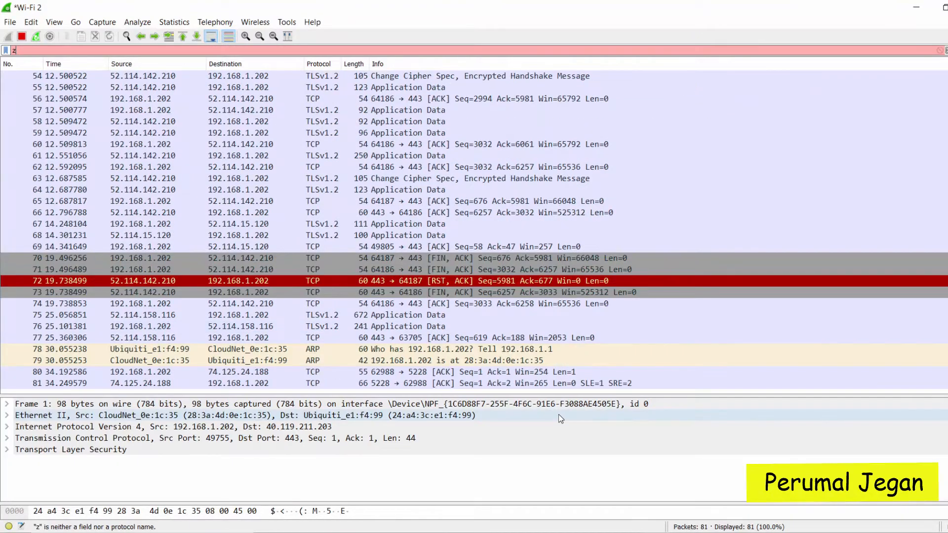
click(324, 351)
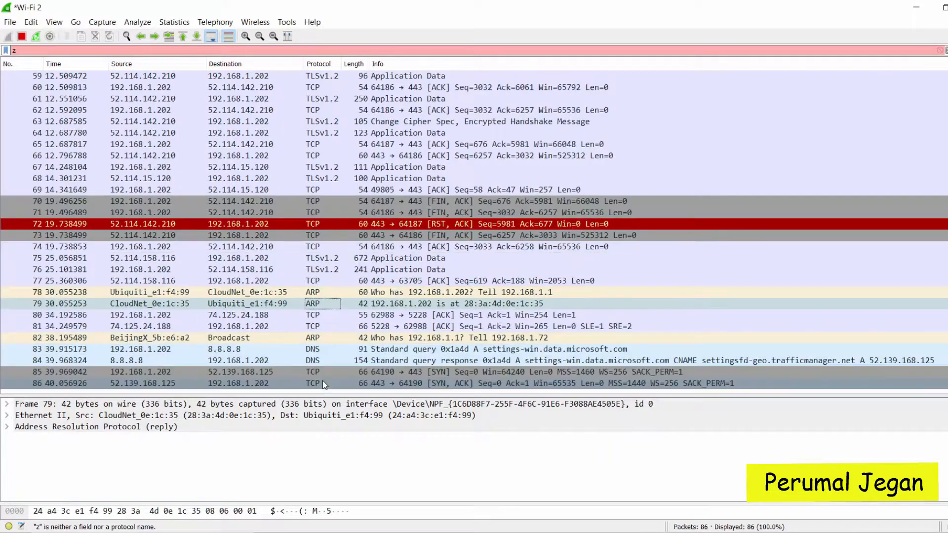
click(322, 381)
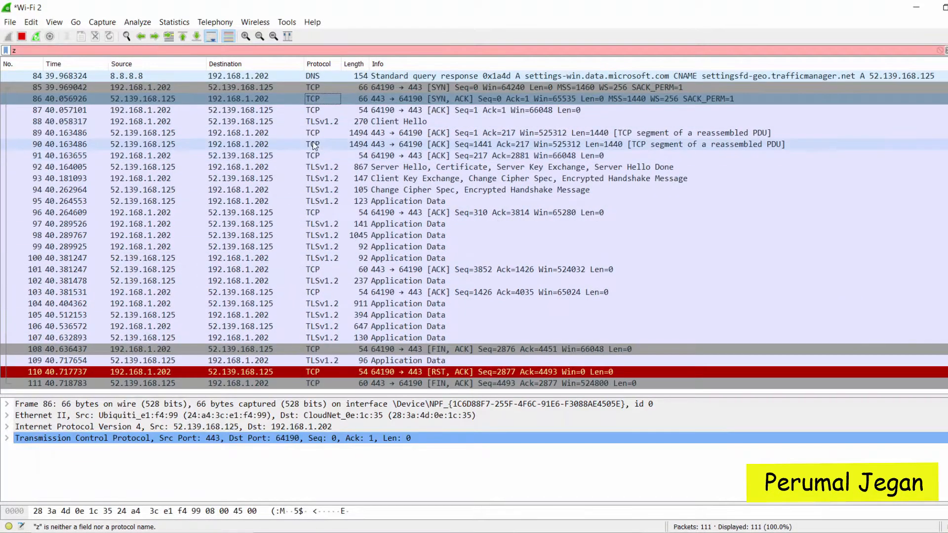
Step: Apply the display filter arp to the Wi-Fi 2 capture
click(210, 52)
text(z)
key(BackSpace)
text(arp)
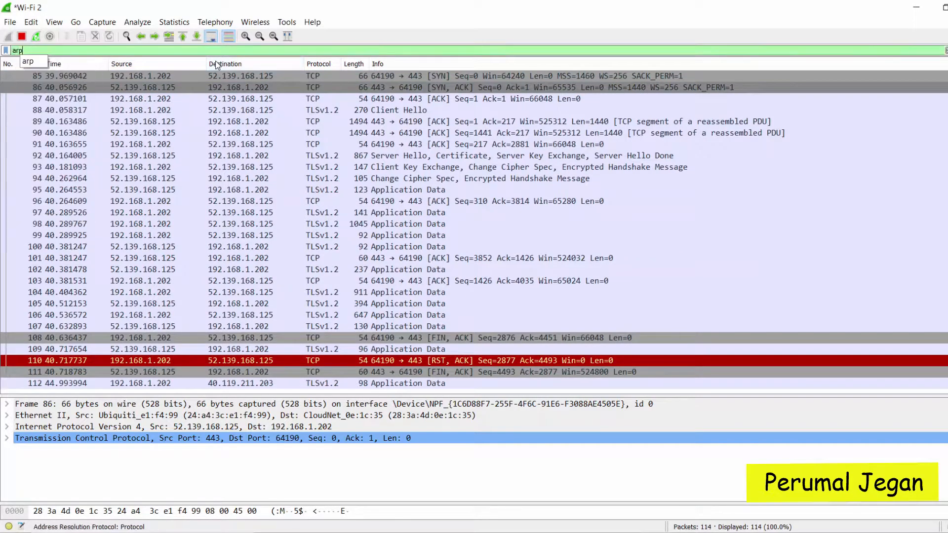
key(Return)
Step: Examine the filtered ARP packets one after another, checking their source, destination and request information
click(219, 78)
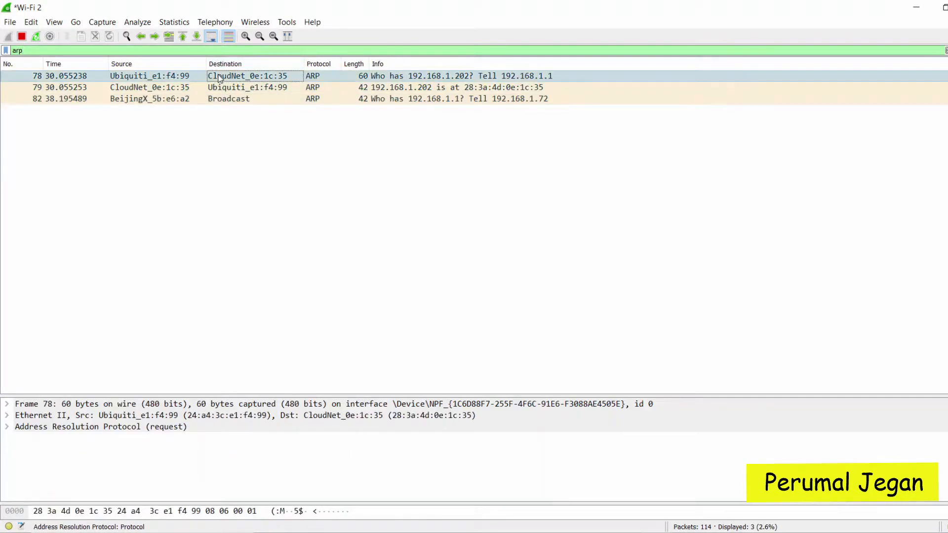
click(218, 87)
click(218, 121)
click(222, 179)
click(229, 246)
click(234, 315)
click(240, 364)
click(231, 282)
click(229, 226)
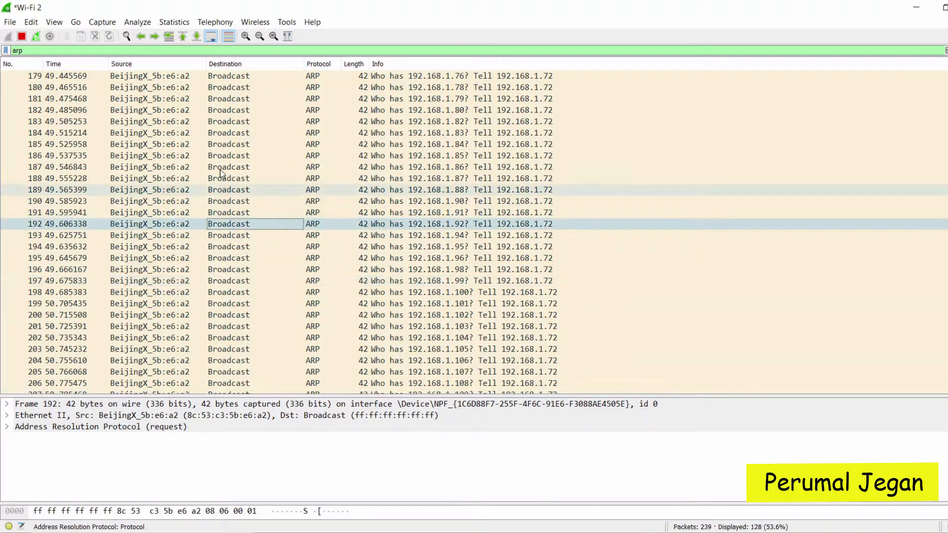
click(220, 168)
click(213, 211)
click(222, 289)
click(220, 351)
click(216, 133)
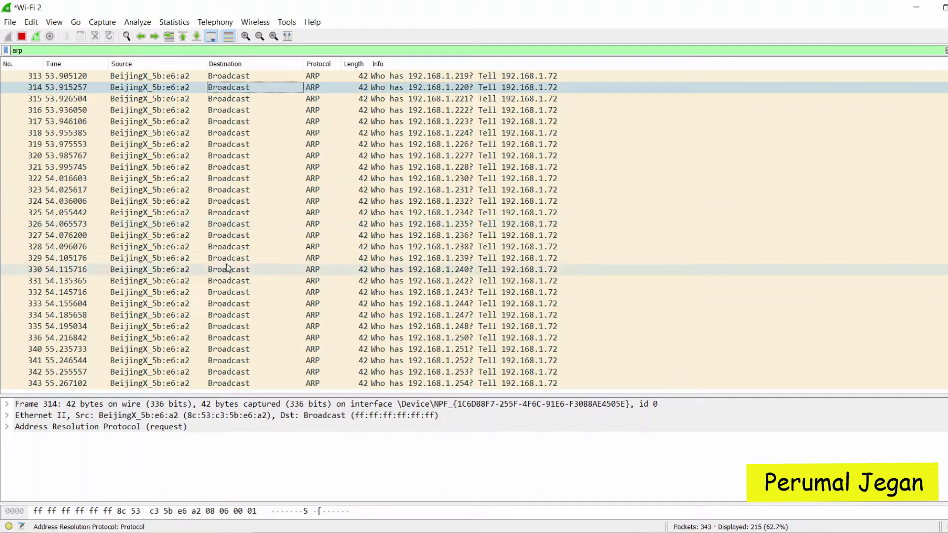
click(227, 167)
click(229, 235)
click(232, 303)
click(236, 360)
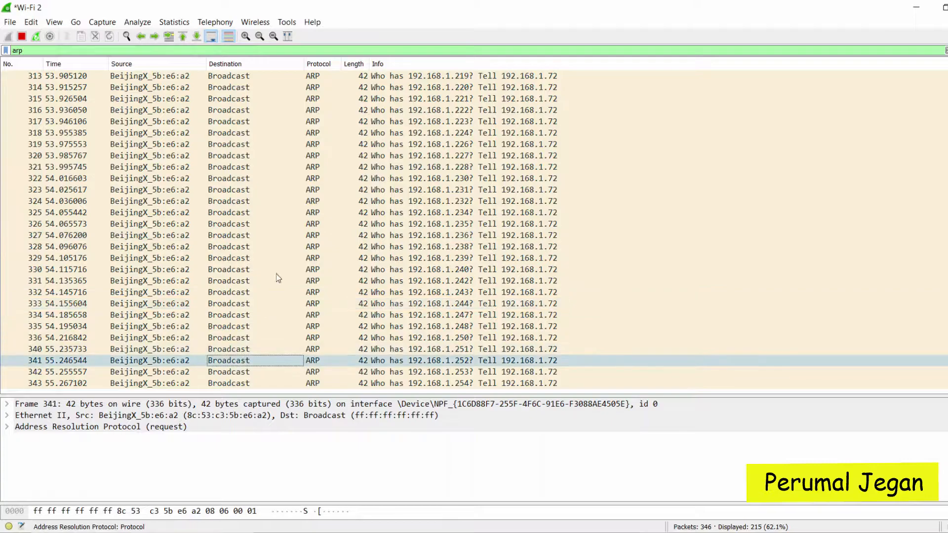
Step: Clear the display filter to list all Wi-Fi 2 packets again
click(944, 50)
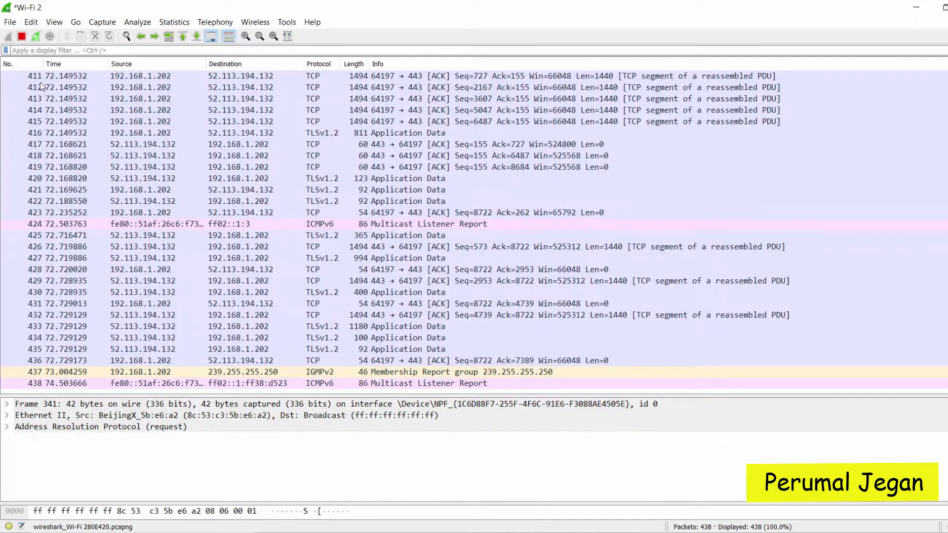
text(z)
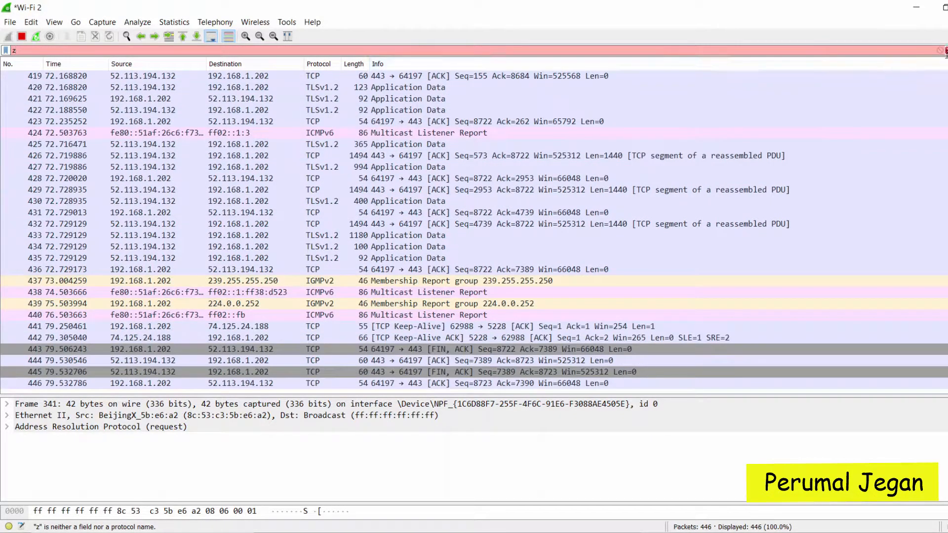
click(939, 49)
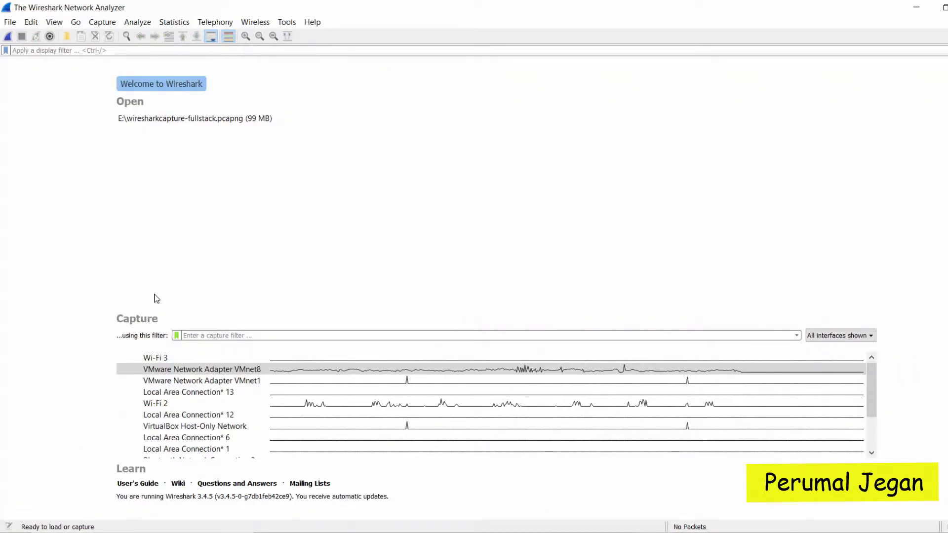
Step: Try adding a new entry in the capture filter manager, remove it again and close the manager
click(177, 336)
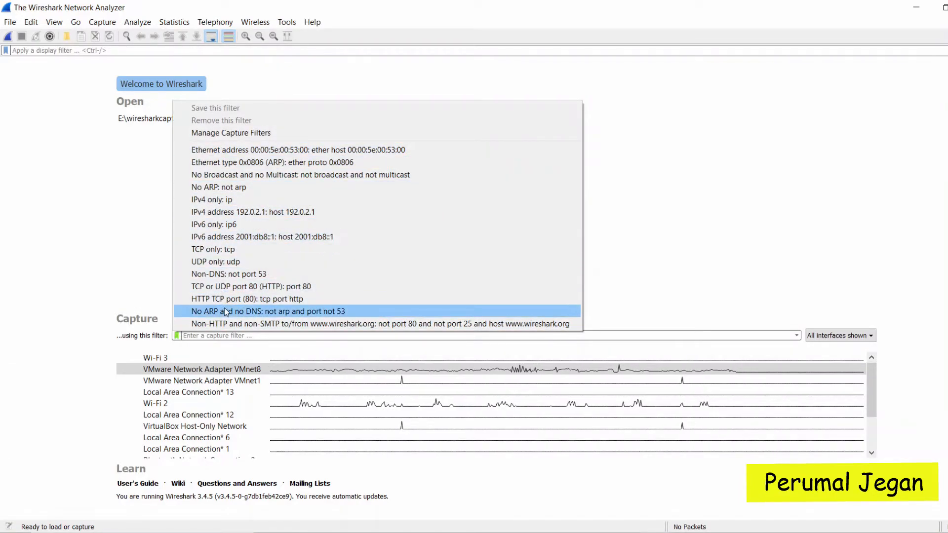
click(208, 133)
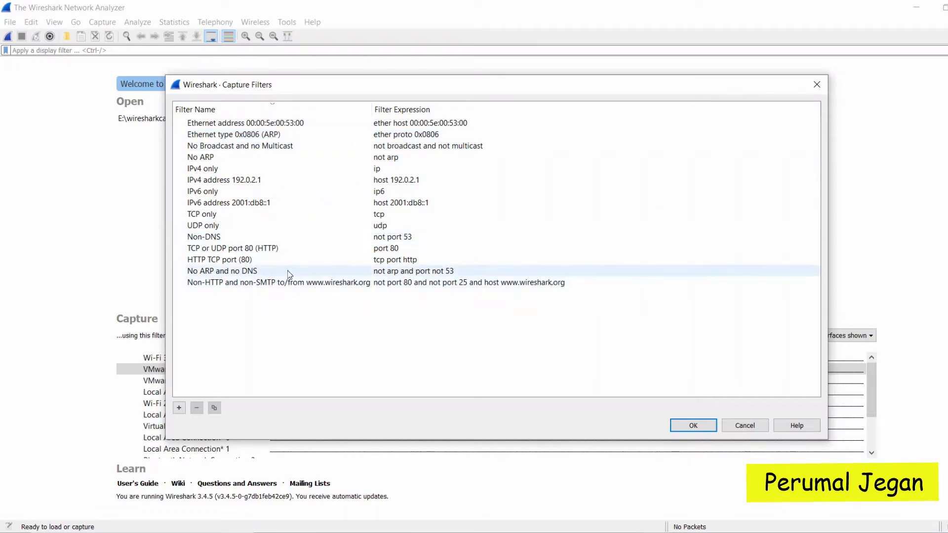
click(177, 410)
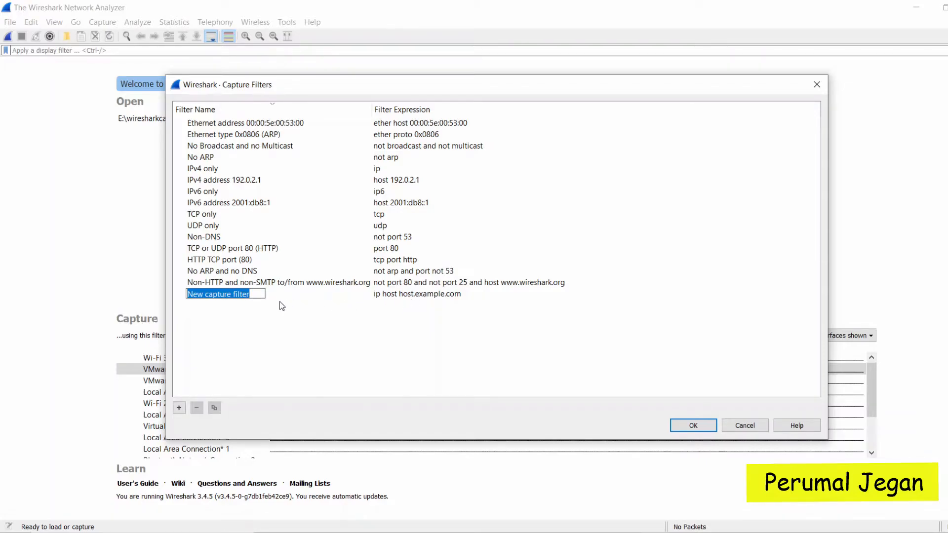
click(212, 309)
click(215, 295)
click(197, 407)
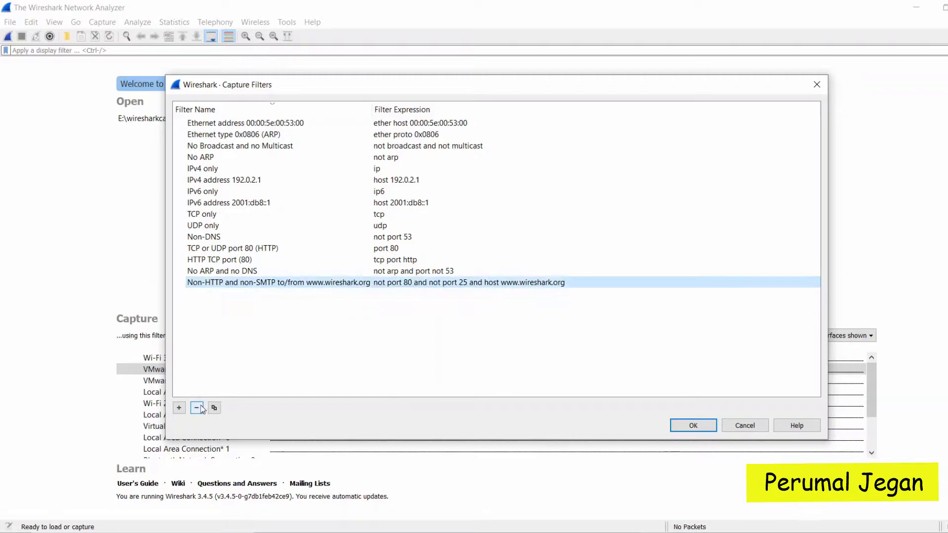
key(Escape)
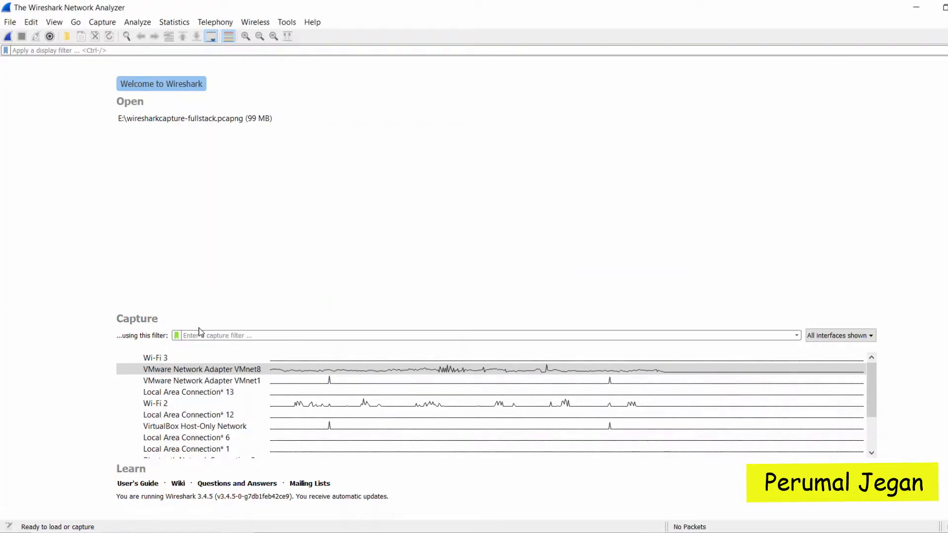
Step: Start an unfiltered capture on VMware Network Adapter VMnet8 and go back to its first packet
double_click(206, 370)
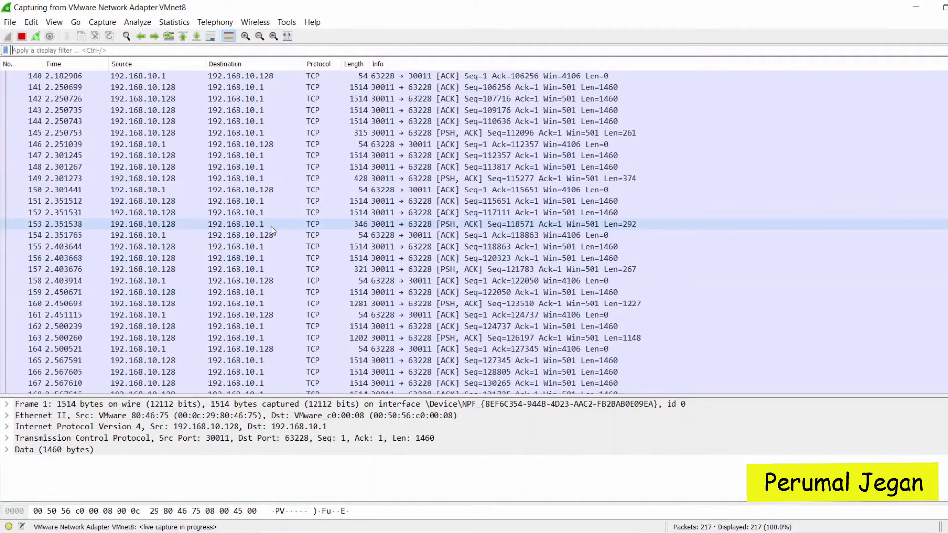
scroll(280, 196, up, 13)
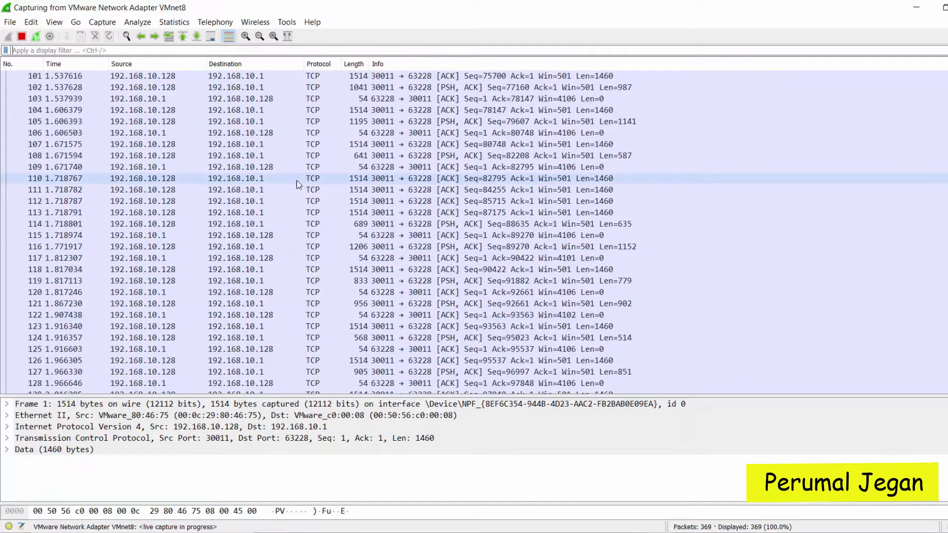
scroll(298, 184, up, 6)
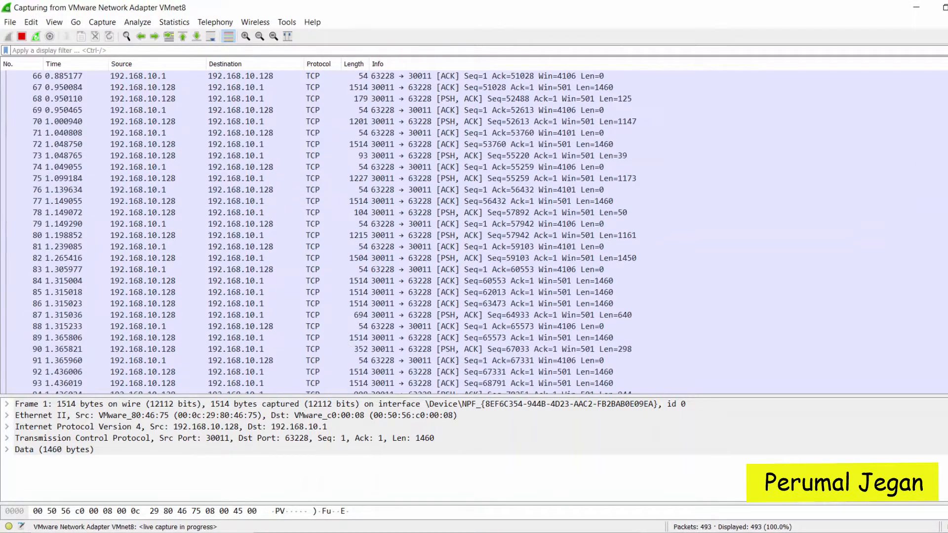
key(ctrl+Home)
Step: Try the display filter arp on the VMnet8 capture and clear it again to list all packets
click(64, 51)
text(arp)
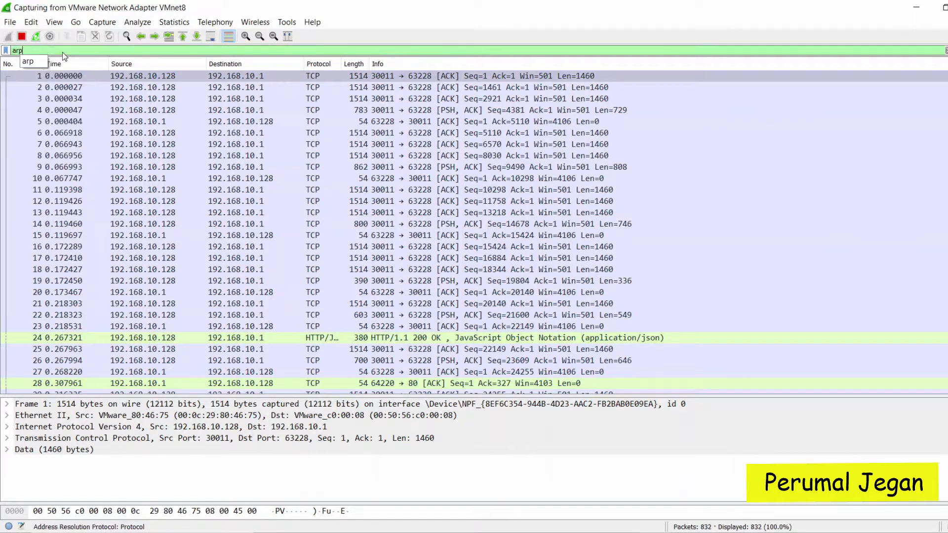
key(Return)
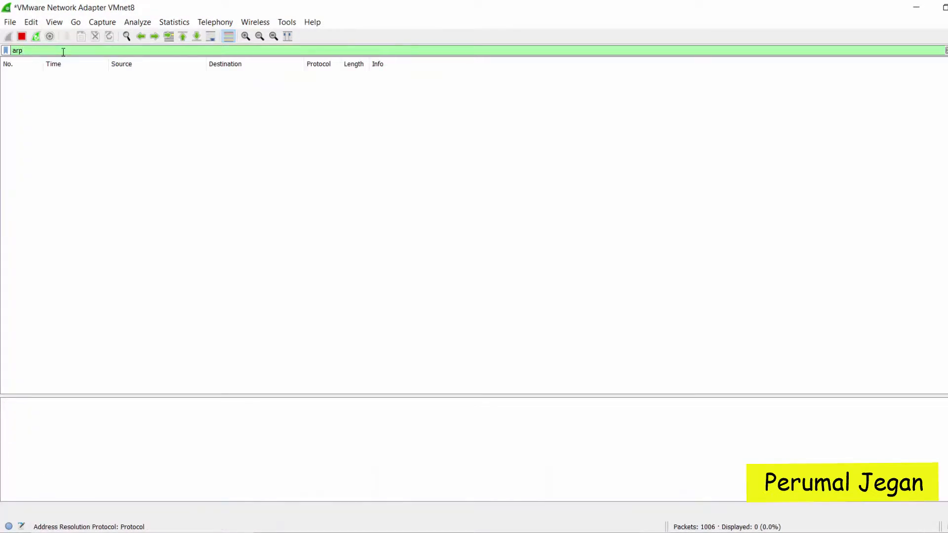
key(BackSpace)
key(BackSpace)
key(BackSpace)
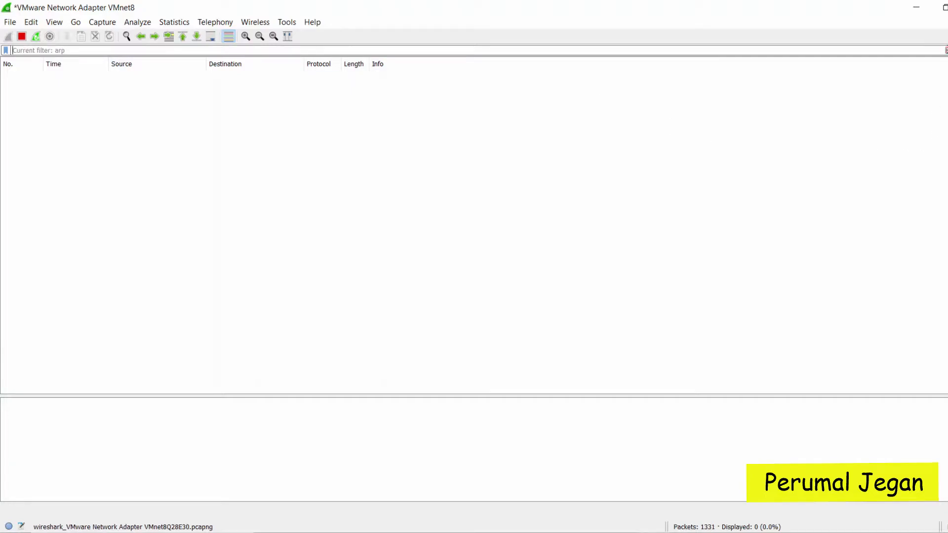
key(Return)
text(z)
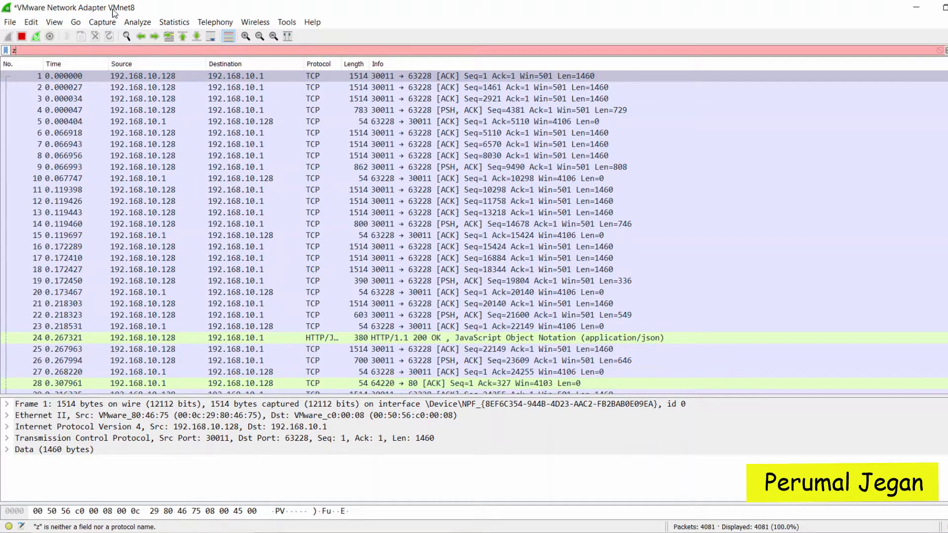
key(BackSpace)
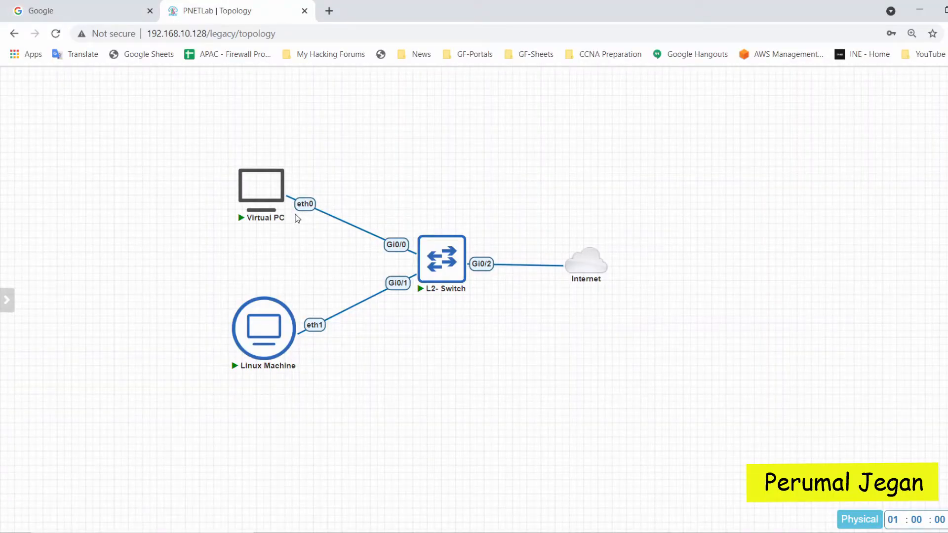
Step: Switch to the Virtual PC console, show its IP settings with sh ip and request an address with ip dhcp
mouse_move(264, 198)
key(alt+Tab)
key(Return)
key(Return)
text(sh ip)
key(Return)
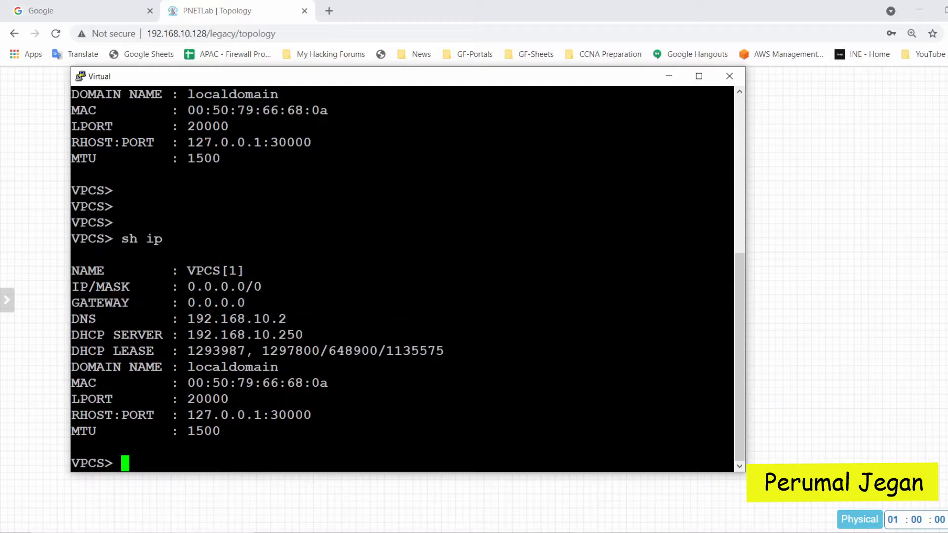
text(ip dhcp)
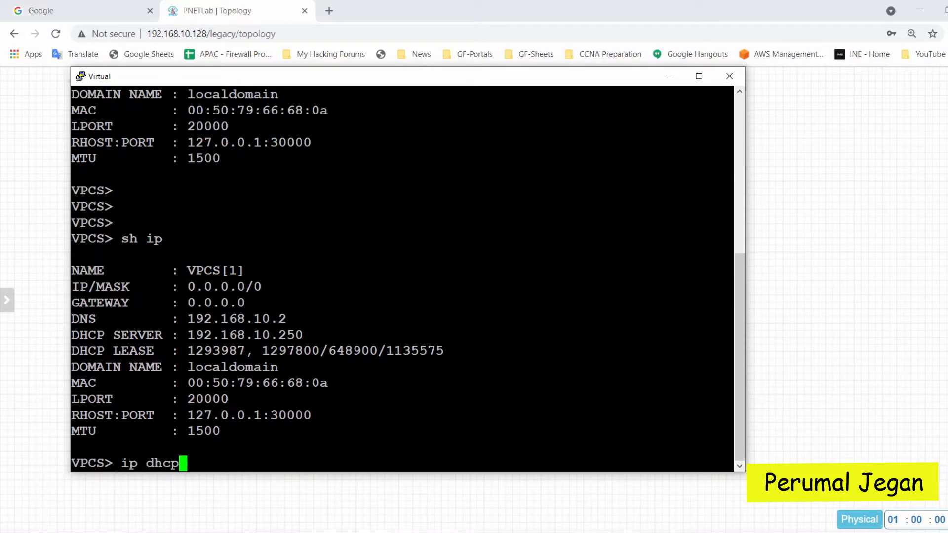
key(Return)
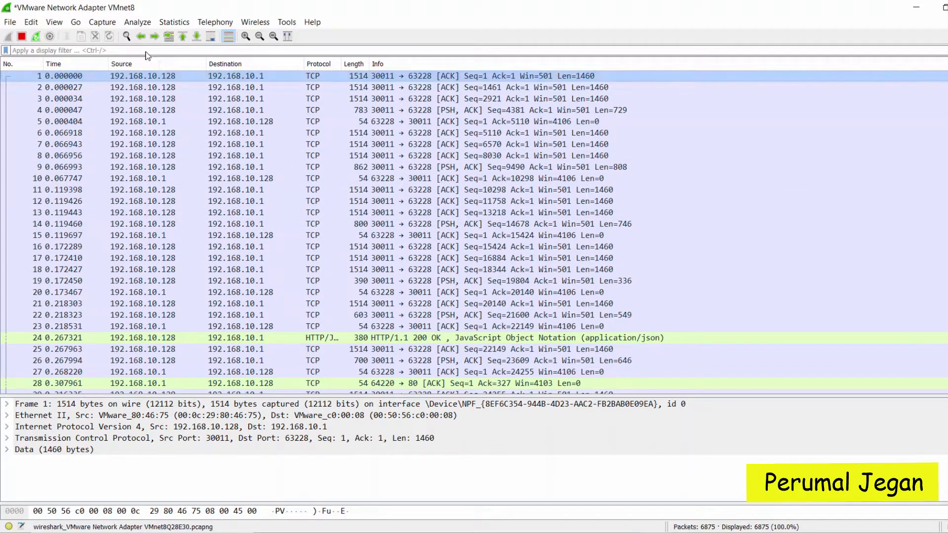
Step: Return to Wireshark, apply the display filter dhcp to the VMnet8 capture and select the first DHCP Discover packet
click(127, 51)
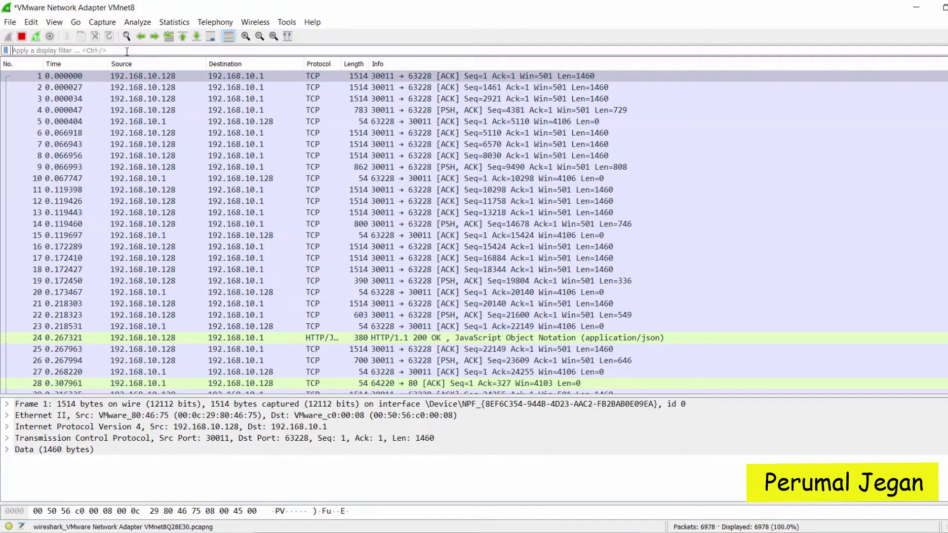
text(dhcp)
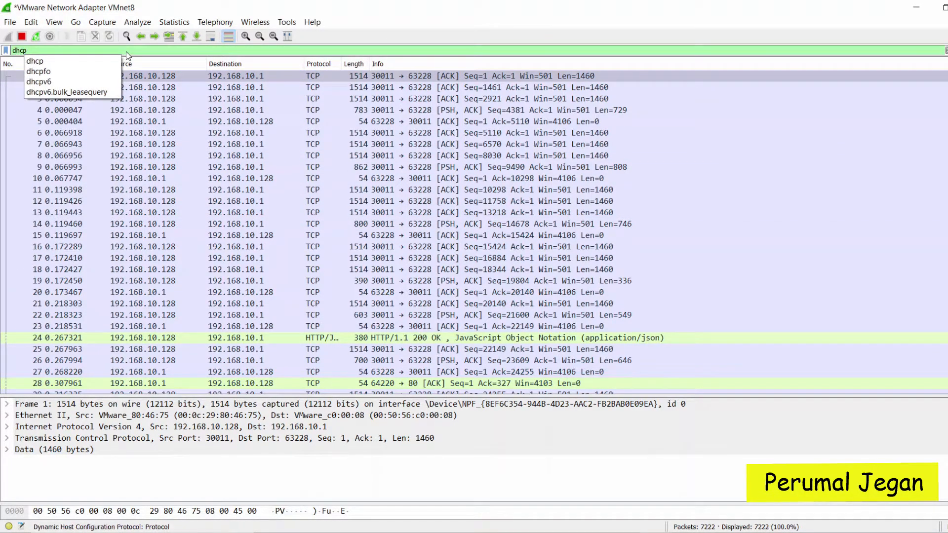
key(Return)
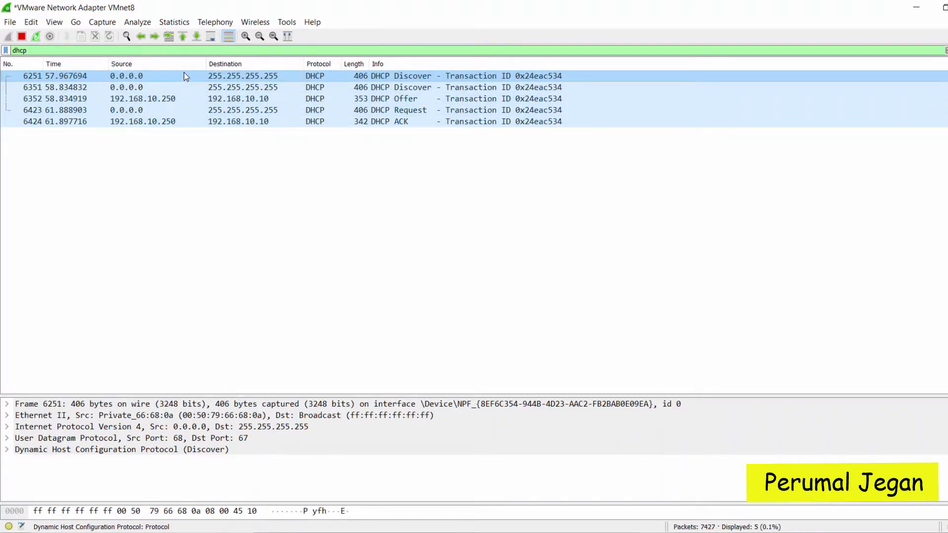
click(171, 87)
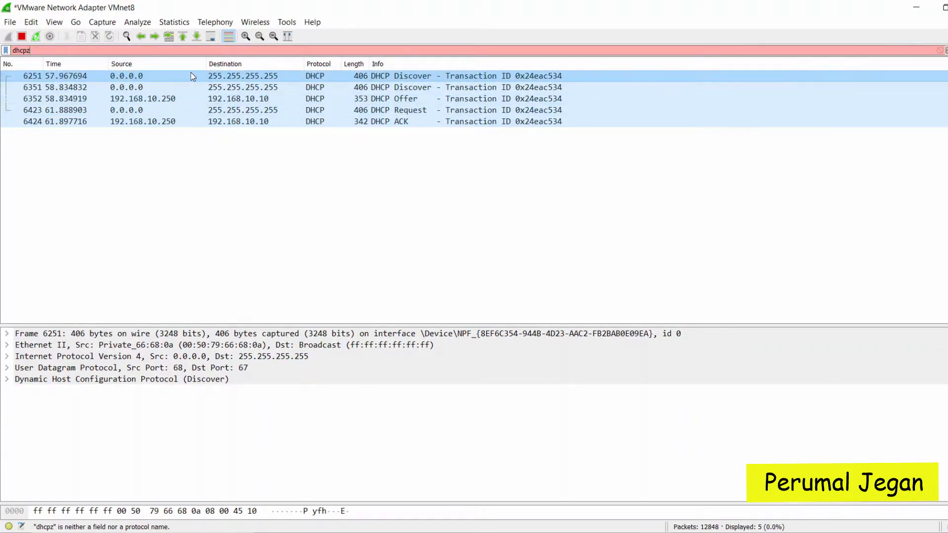
key(BackSpace)
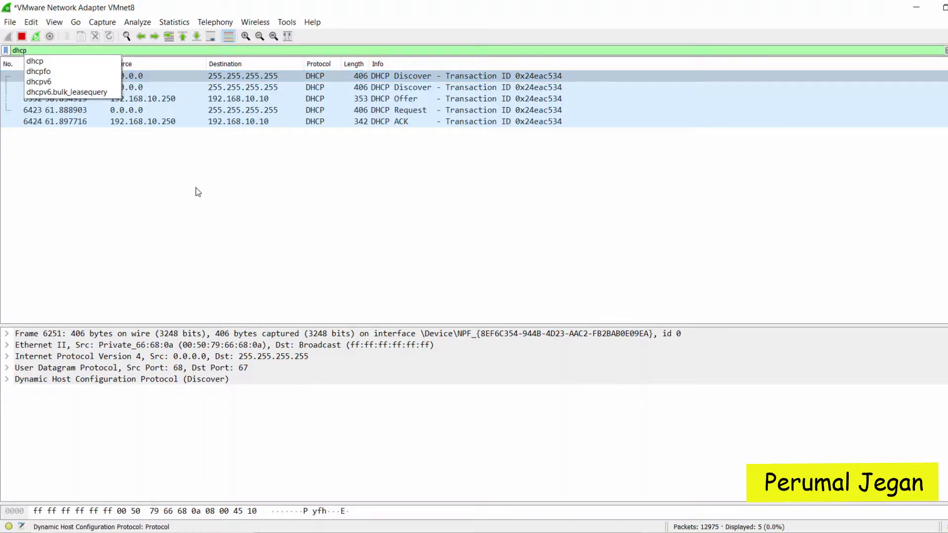
key(Return)
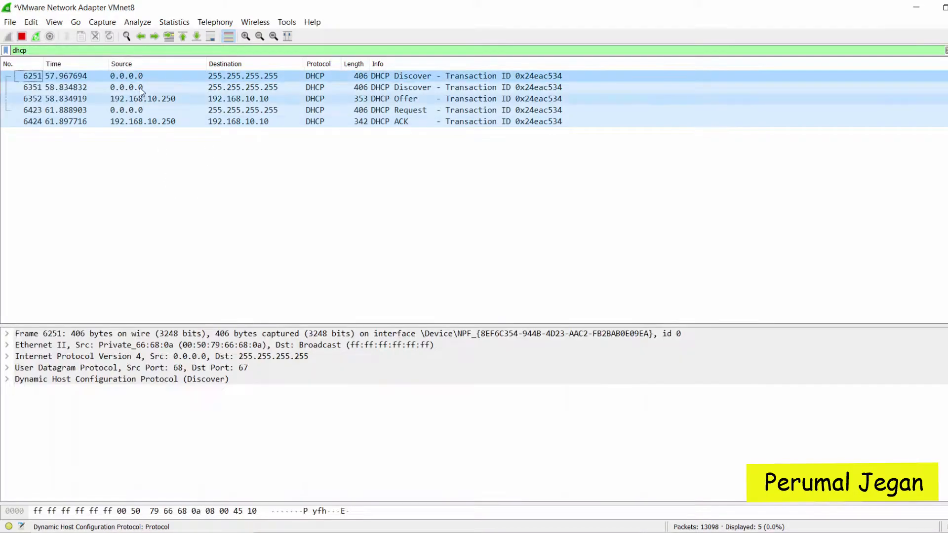
click(137, 77)
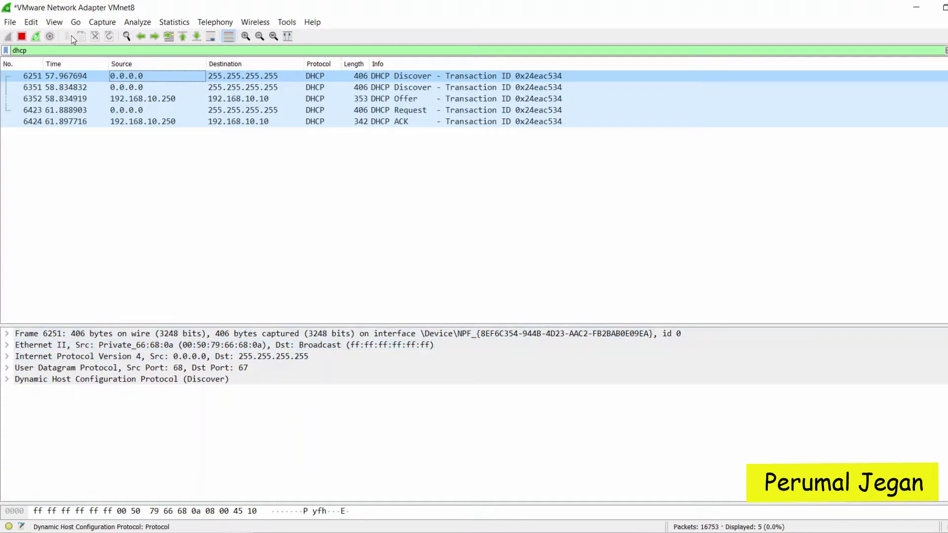
Step: Turn off name resolution for physical addresses and select the Discover packet's Ethernet II details
click(55, 23)
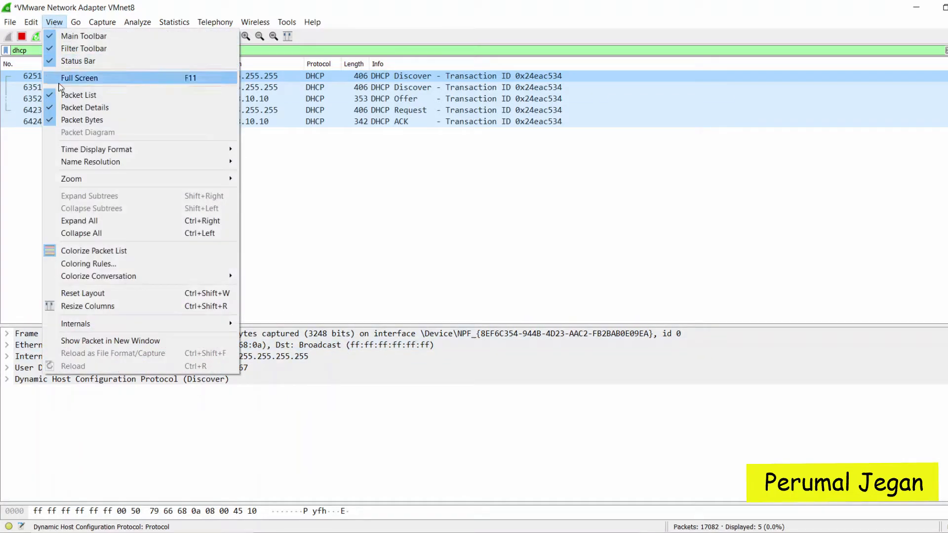
mouse_move(82, 169)
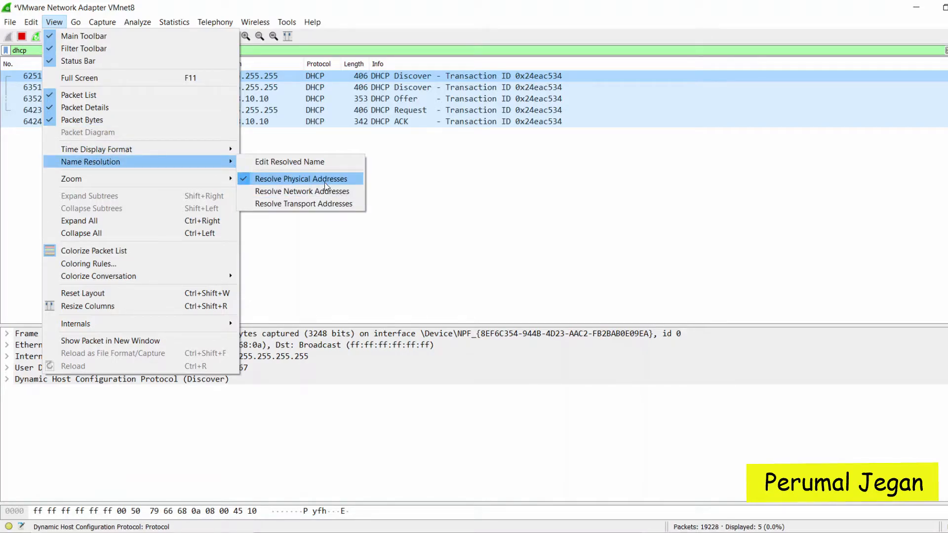
click(261, 180)
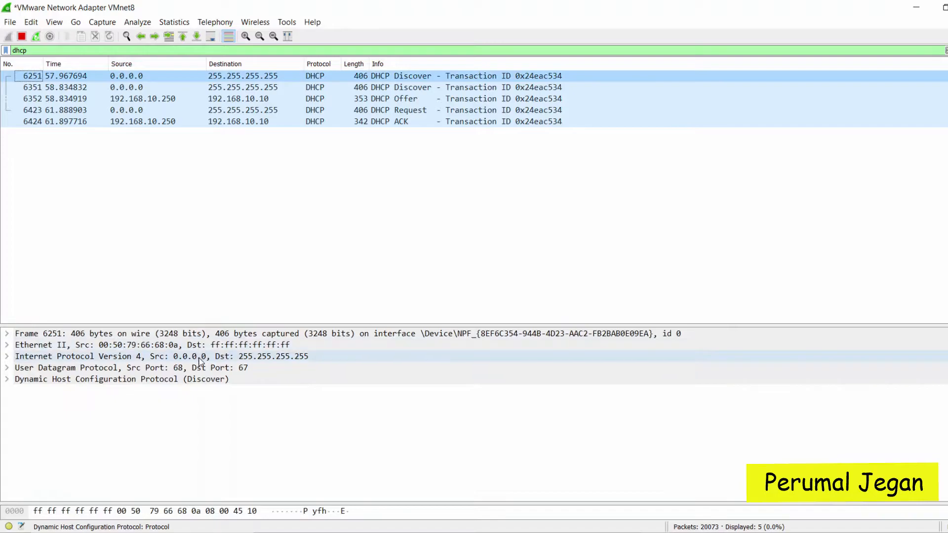
click(113, 345)
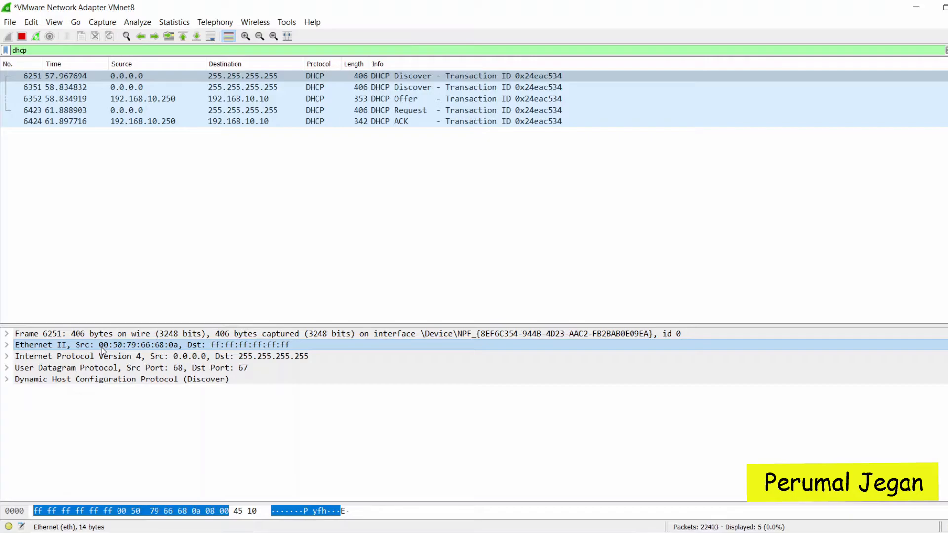
Step: Turn on name resolution for network and transport addresses and select the packet's User Datagram Protocol details
text(z)
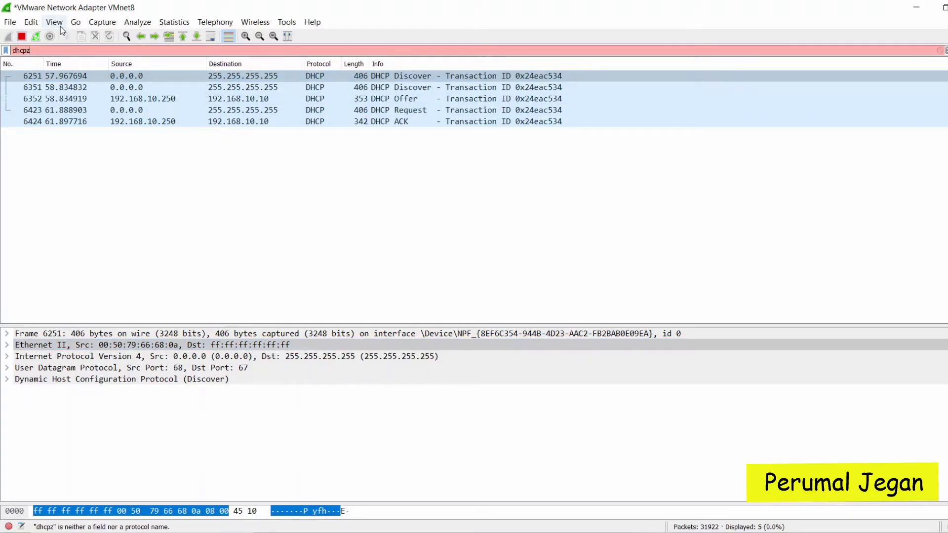
click(54, 22)
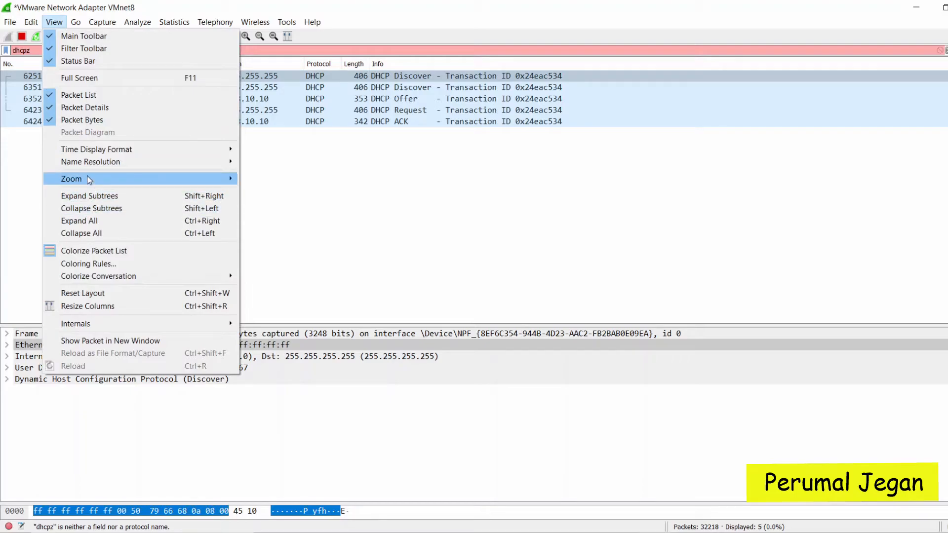
mouse_move(92, 166)
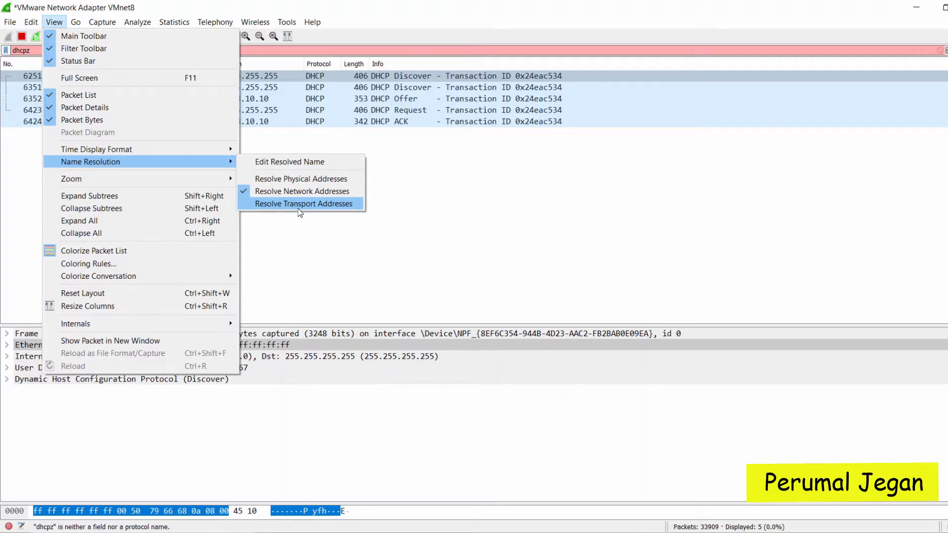
click(300, 207)
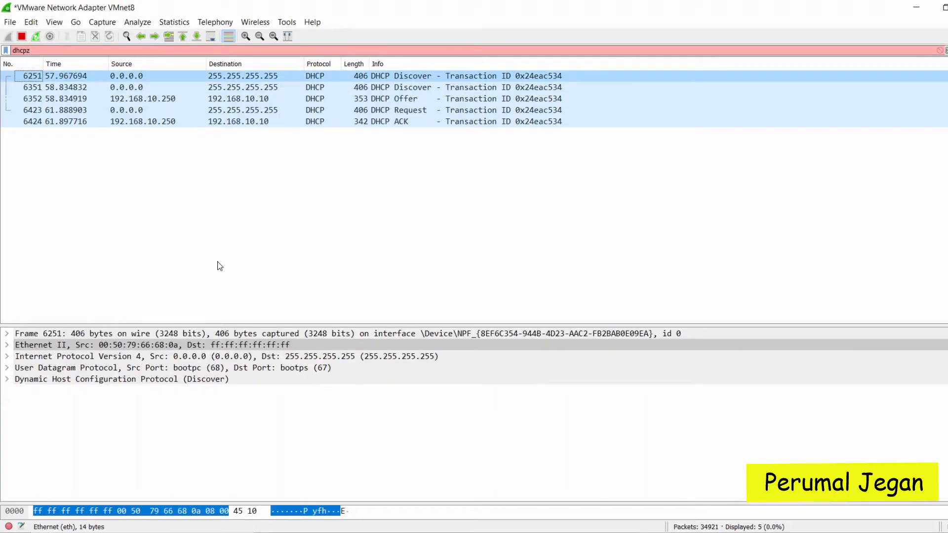
click(182, 371)
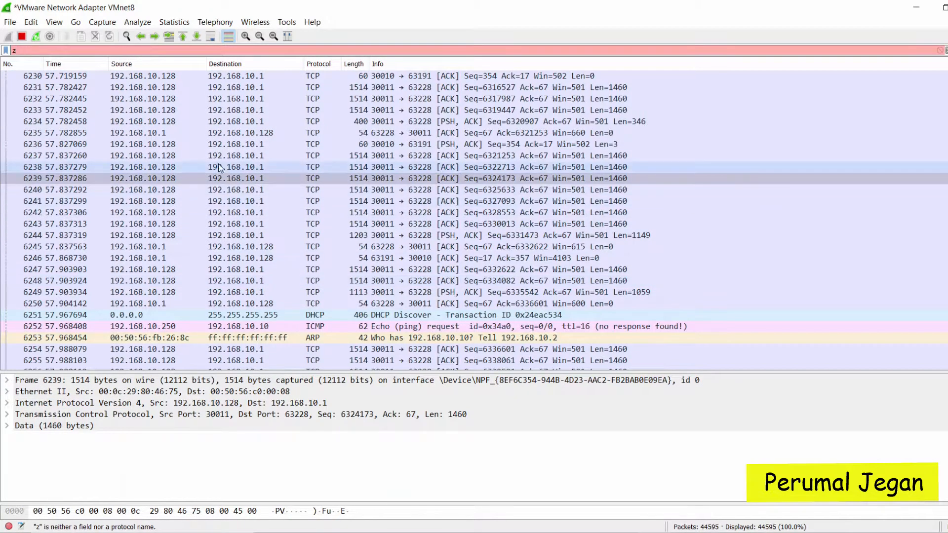
Step: Empty the display filter and open the Protocols section of the Wireshark preferences
key(BackSpace)
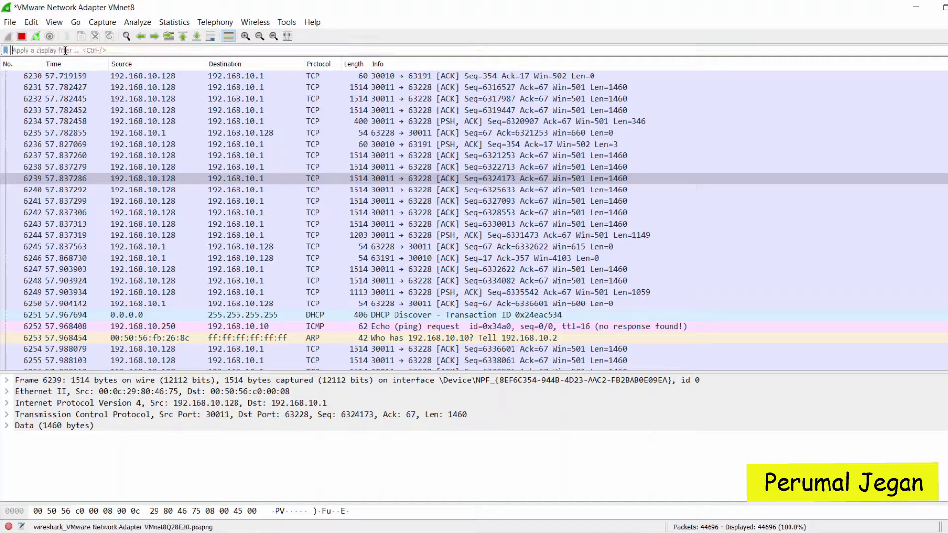
click(27, 28)
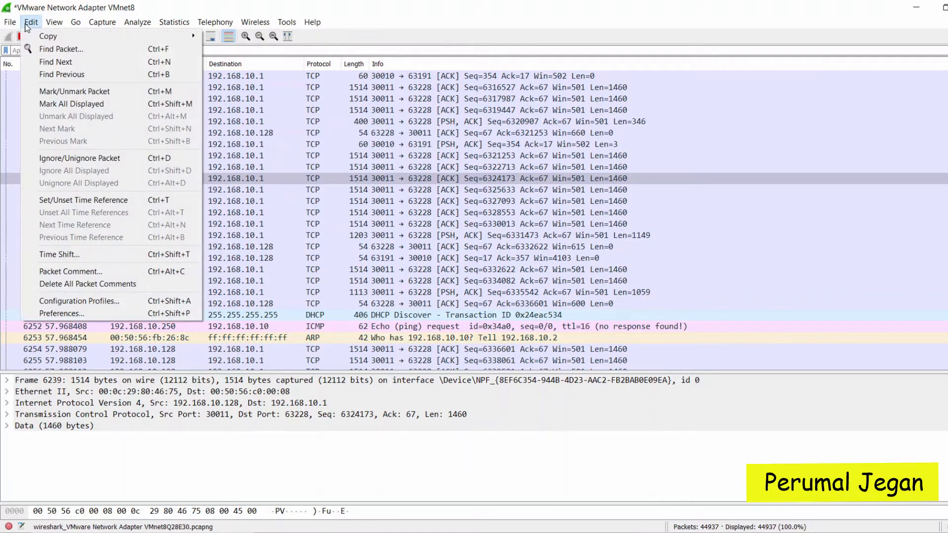
click(67, 314)
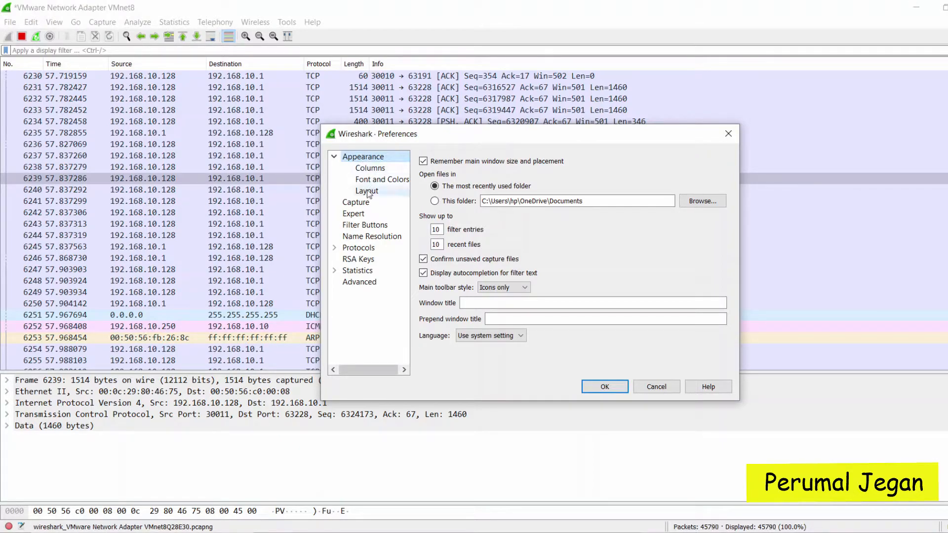
click(335, 248)
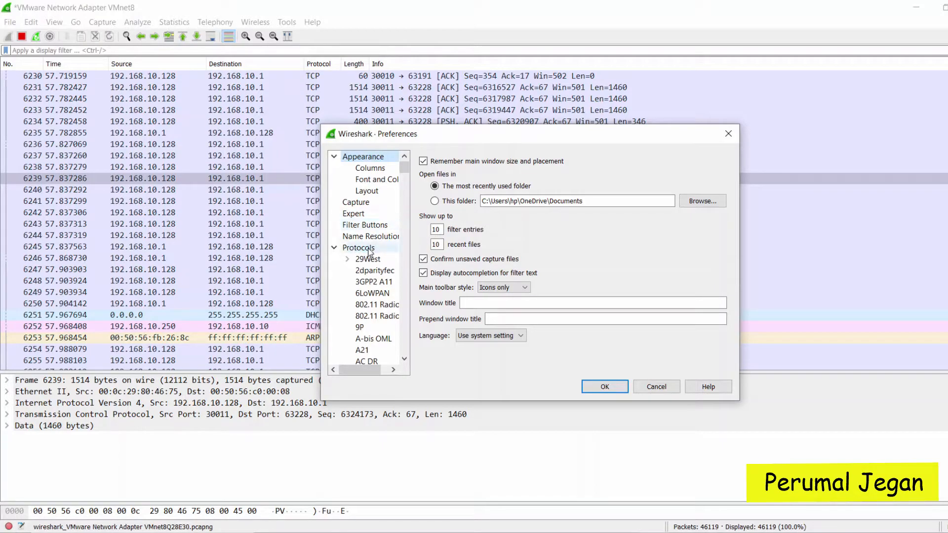
click(369, 249)
Step: Find HTTP in the protocol preferences and examine its SCTP and TCP port settings
scroll(372, 269, down, 2)
scroll(373, 270, up, 2)
scroll(373, 270, down, 3)
drag(405, 170, 422, 247)
click(376, 226)
scroll(379, 247, down, 2)
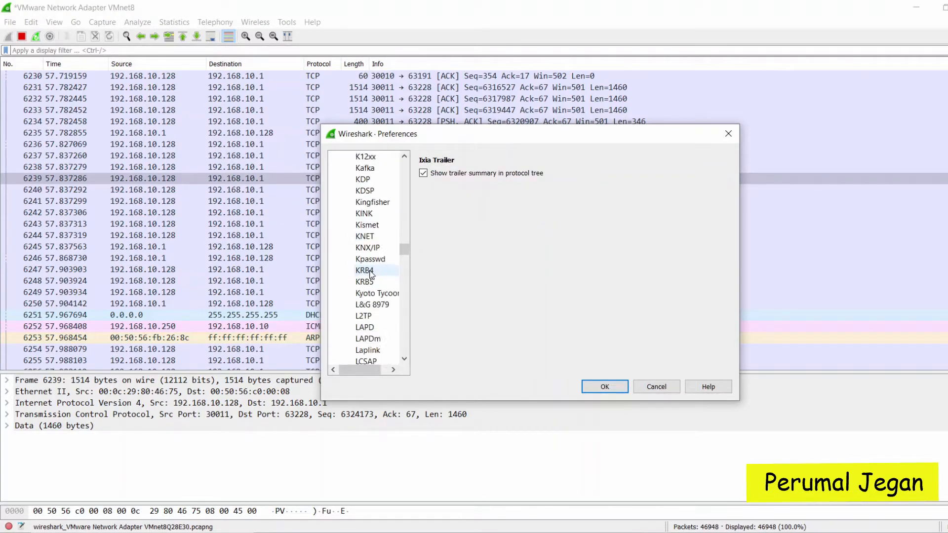
scroll(407, 250, up, 4)
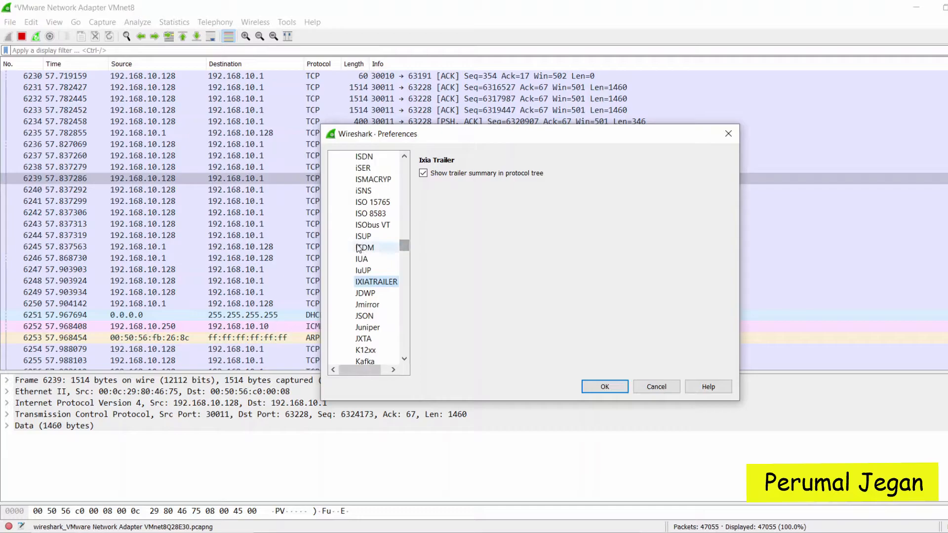
scroll(372, 242, up, 4)
scroll(375, 247, up, 3)
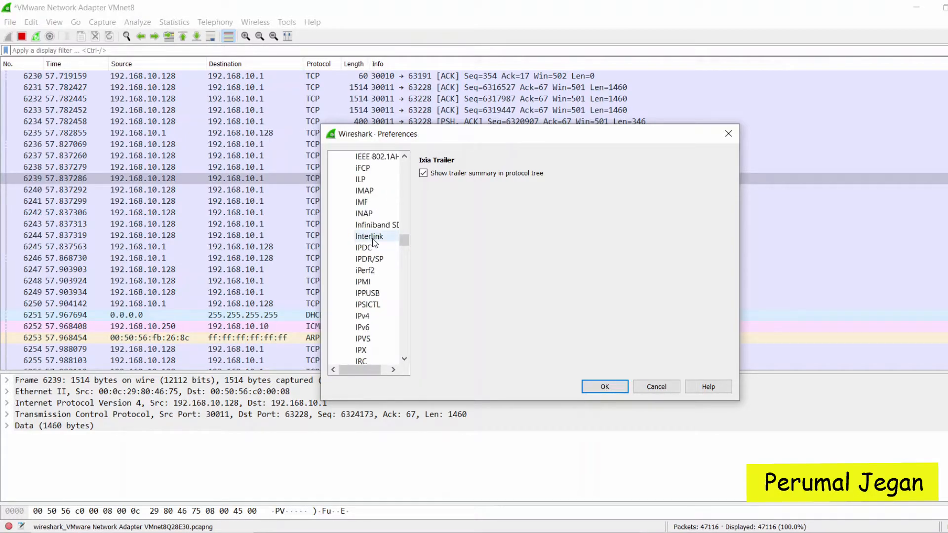
scroll(379, 261, up, 8)
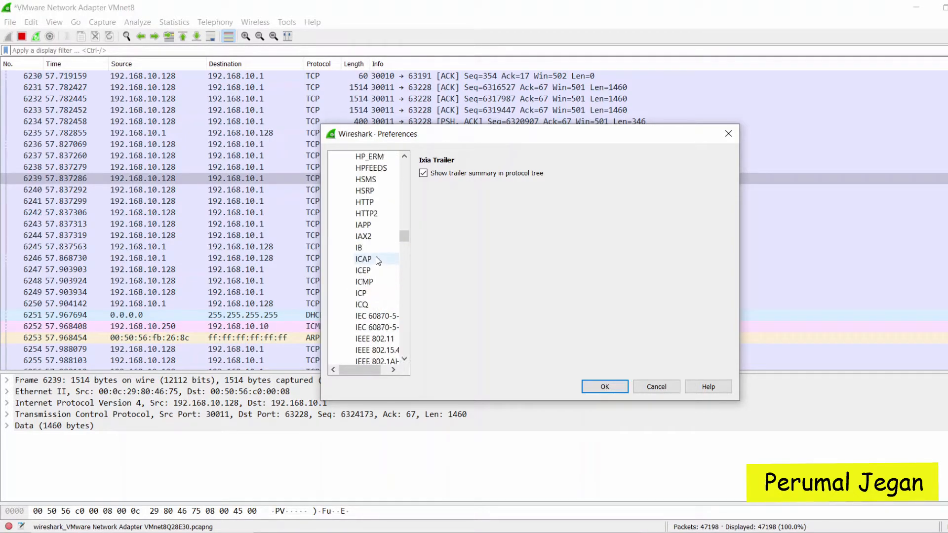
click(364, 237)
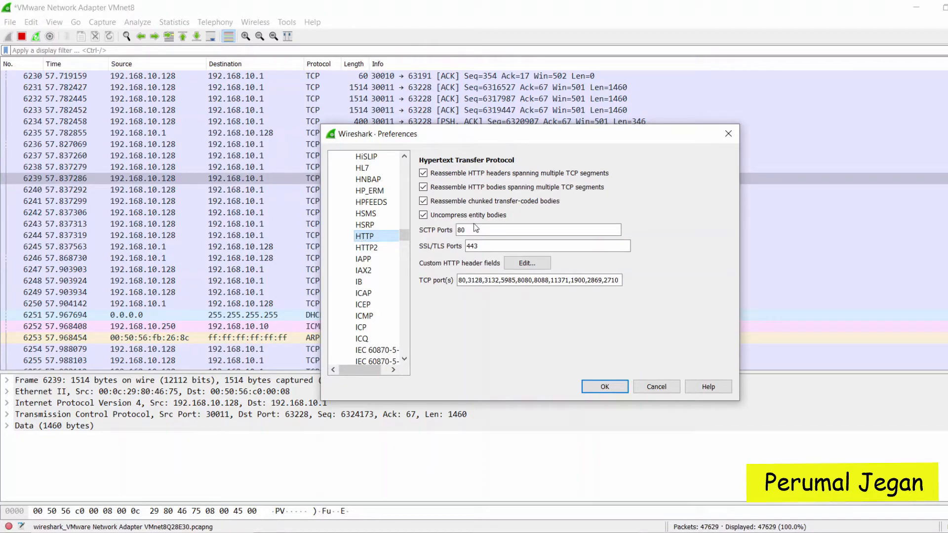
click(467, 232)
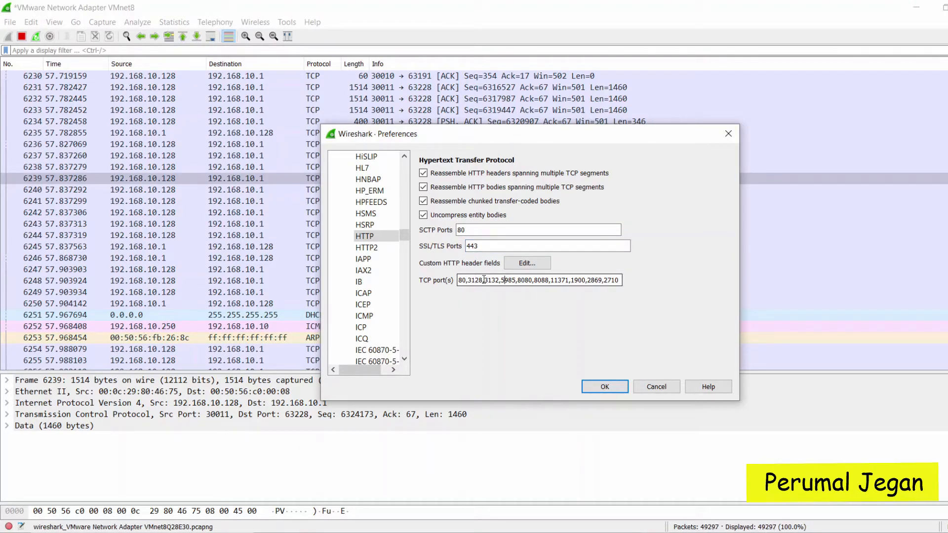
drag(457, 279, 612, 280)
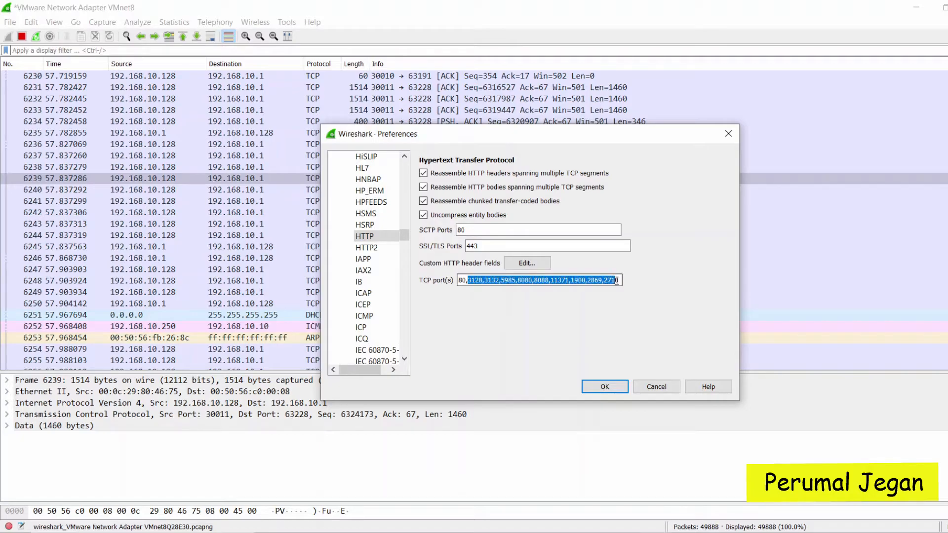
Step: Examine the protocol preferences for IAX2, ICMP and ICQ, including the IAX2 and ICQ UDP port settings
click(566, 307)
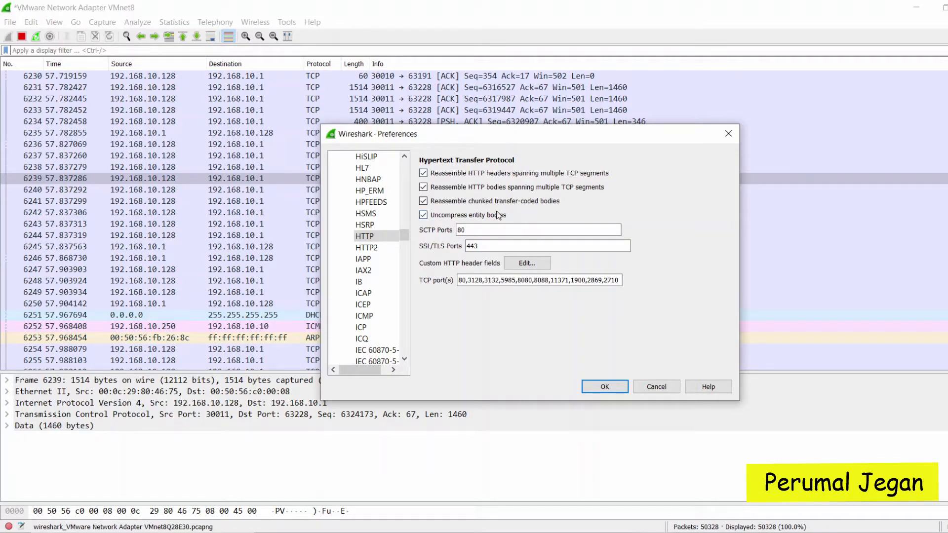
click(367, 271)
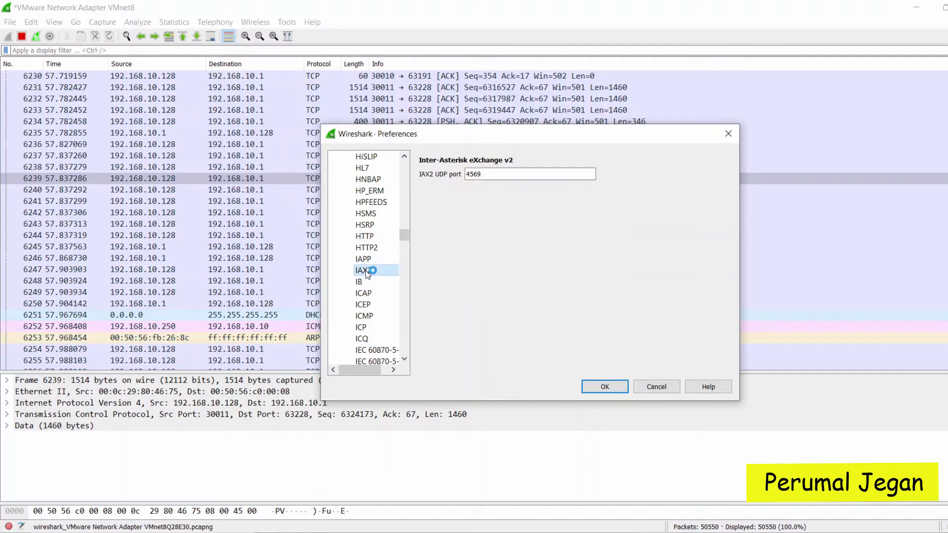
scroll(368, 334, down, 2)
click(366, 247)
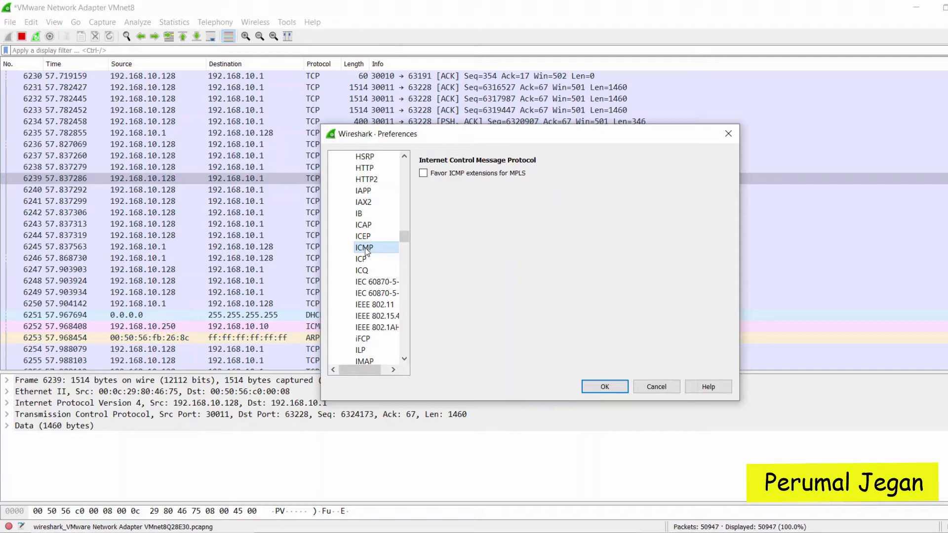
click(367, 271)
drag(403, 237, 413, 326)
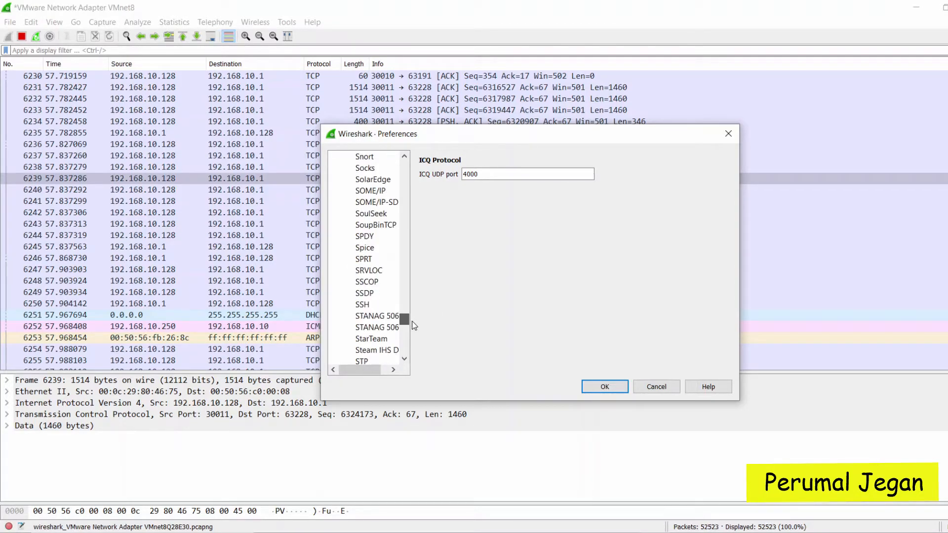
Step: Examine the SSH TCP ports and the Steam In-Home Streaming Discovery UDP port, and accept the preferences
click(384, 304)
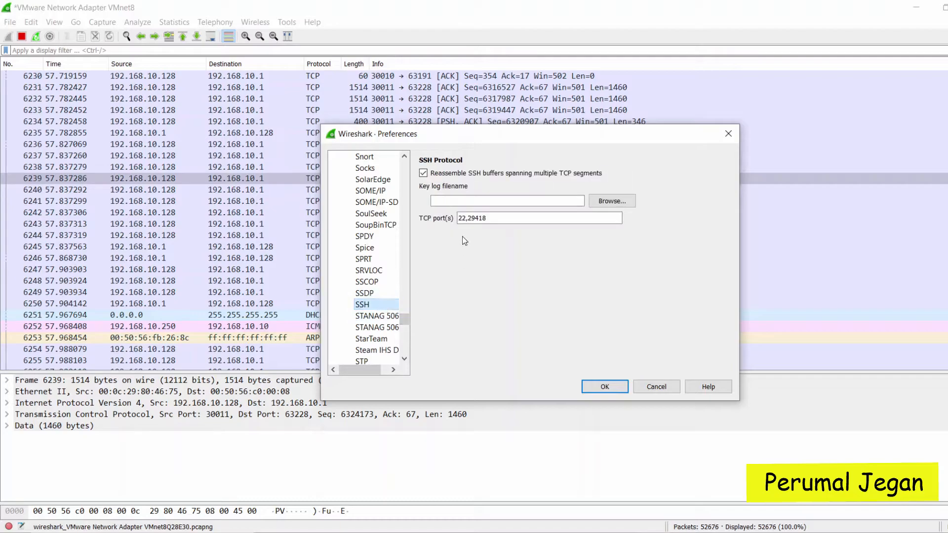
click(459, 220)
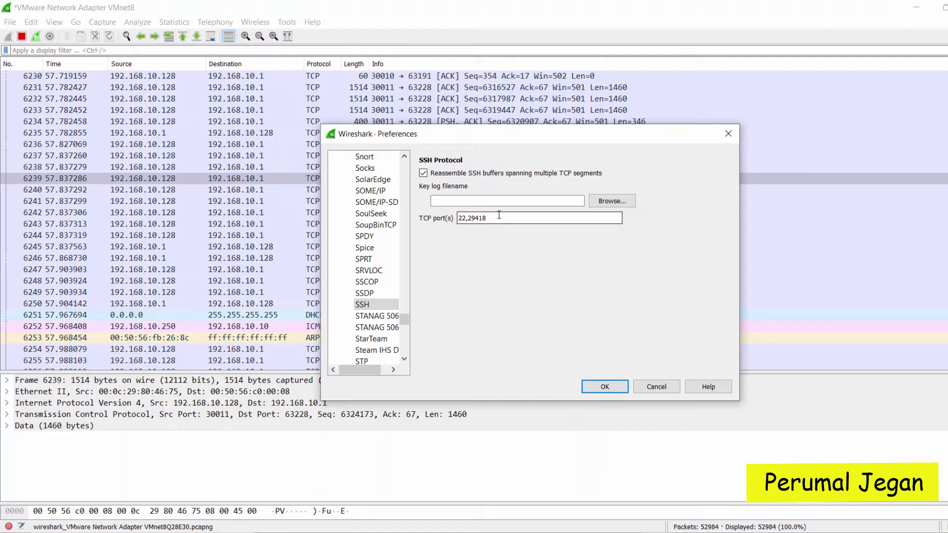
click(368, 326)
click(364, 350)
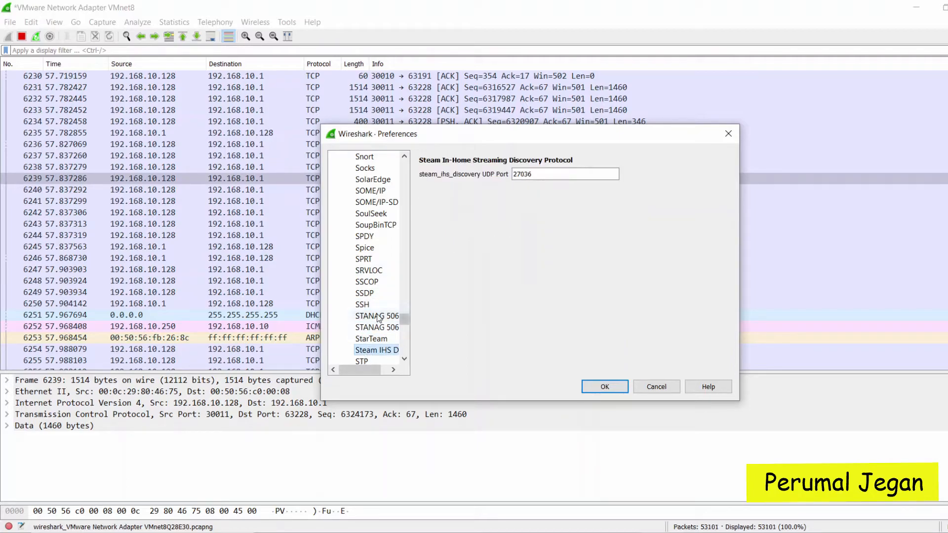
scroll(378, 319, down, 2)
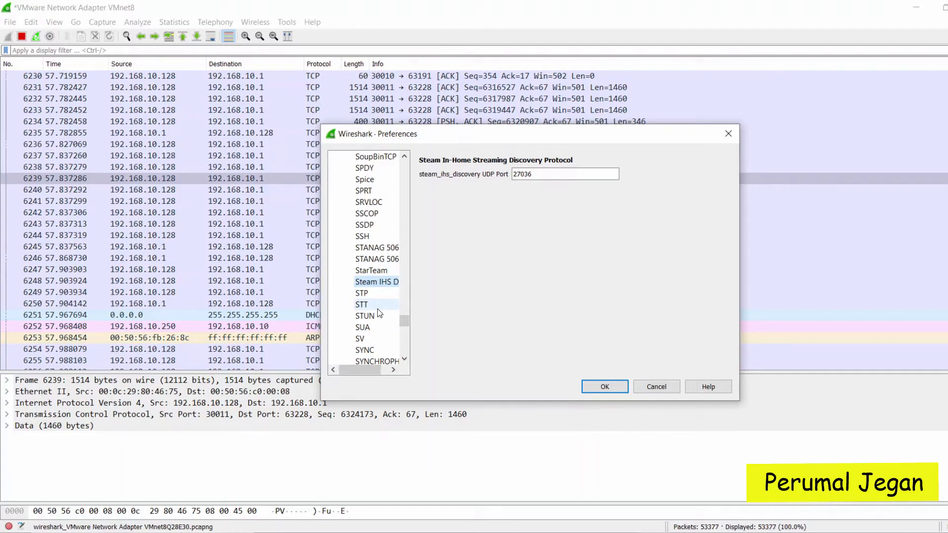
click(604, 386)
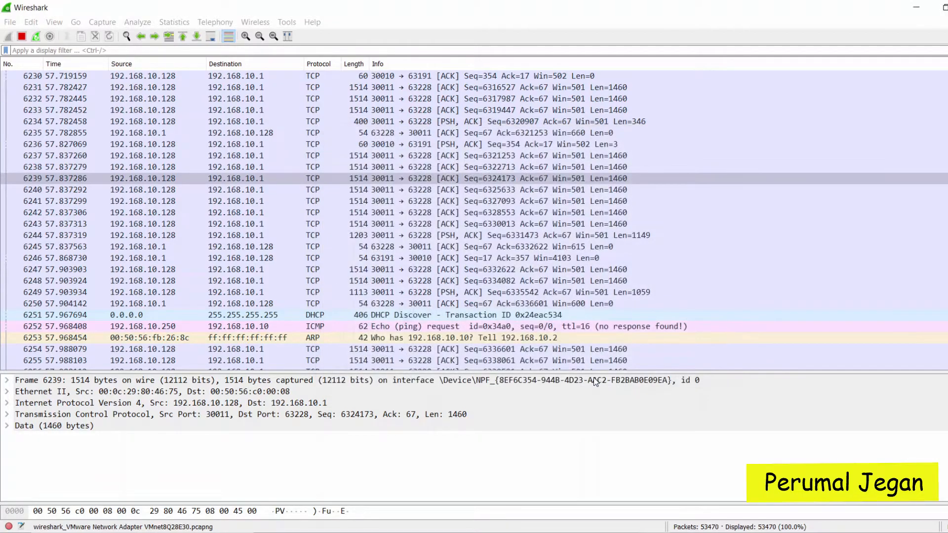
text(`)
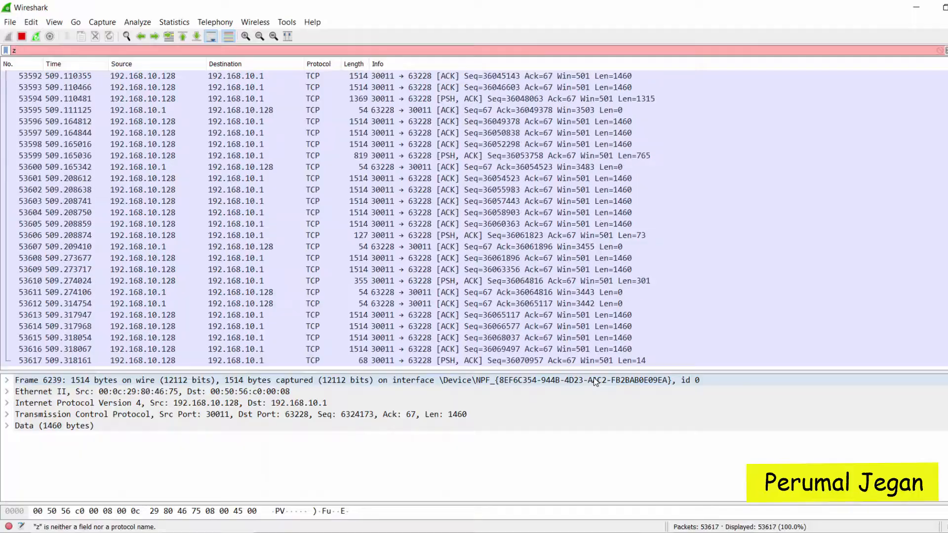
key(alt+Tab)
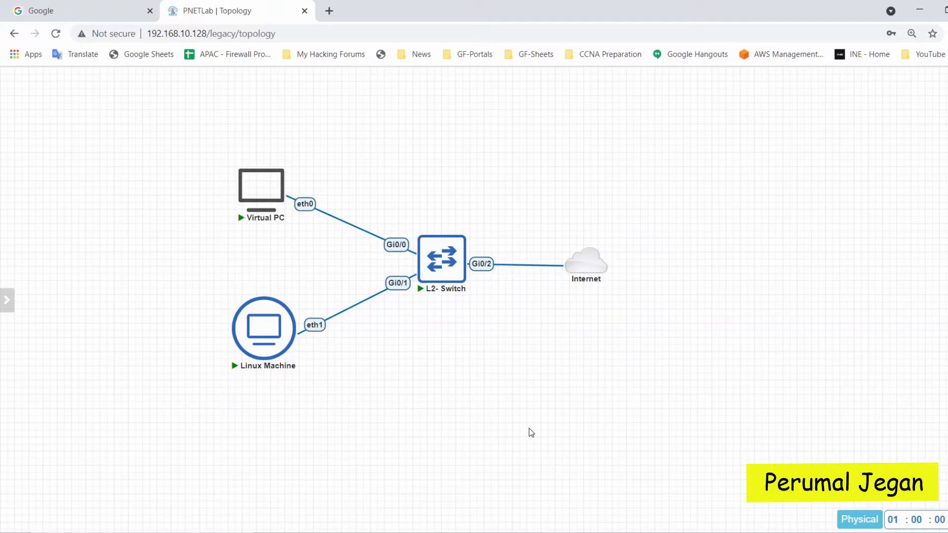
mouse_move(624, 532)
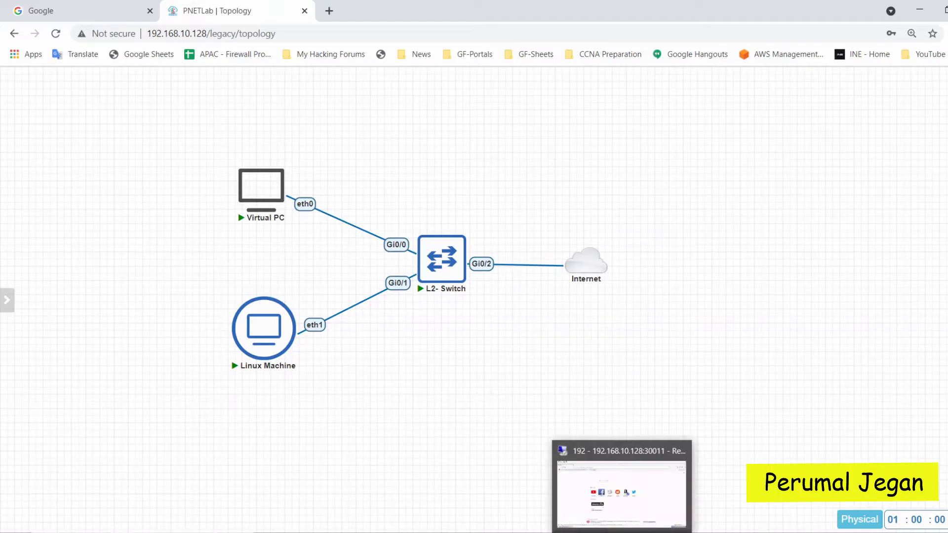
click(623, 489)
text(https://)
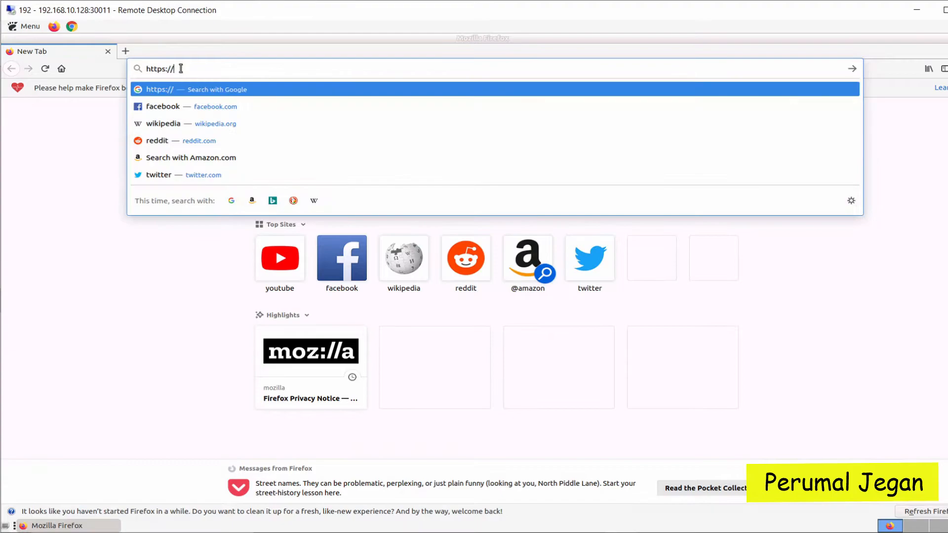
text(bbc.)
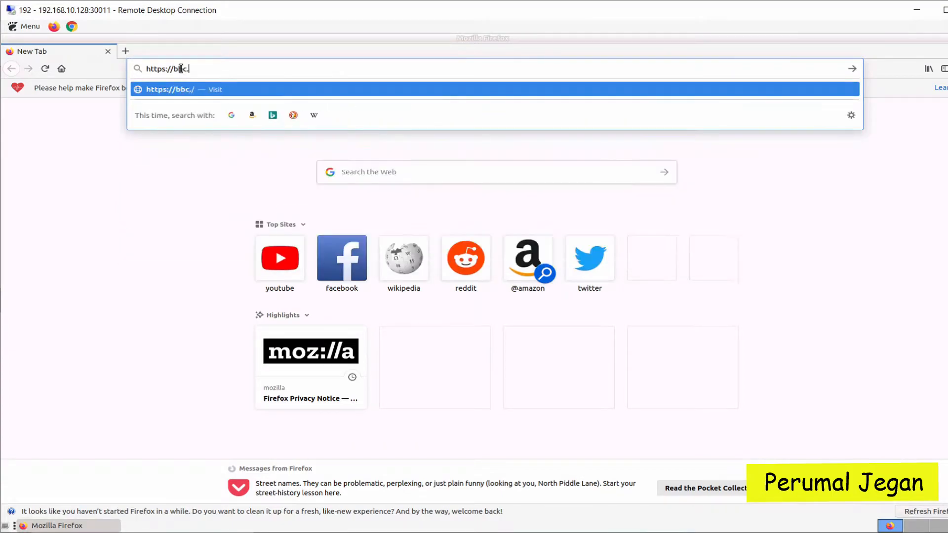
text(co.uk)
key(Return)
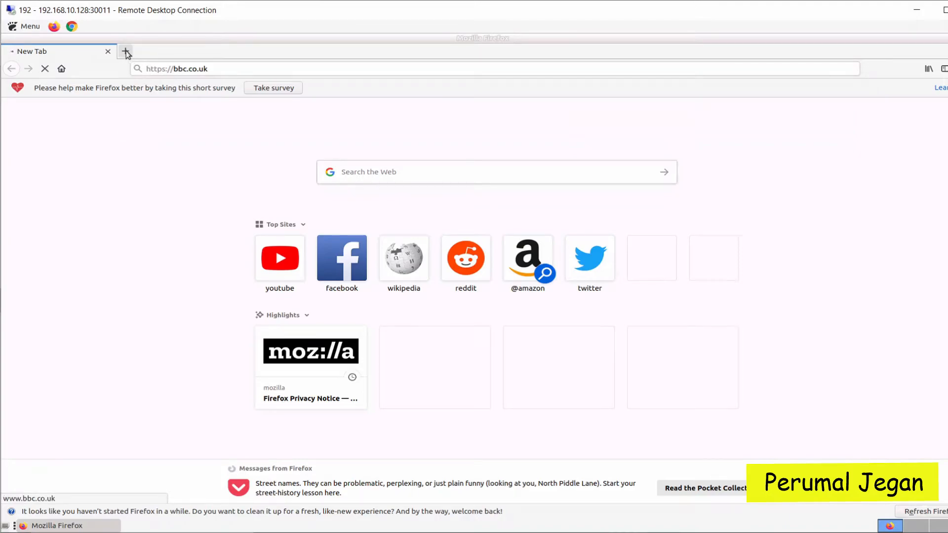
Step: Open an additional empty browser tab and return to the BBC home page
click(127, 51)
click(73, 52)
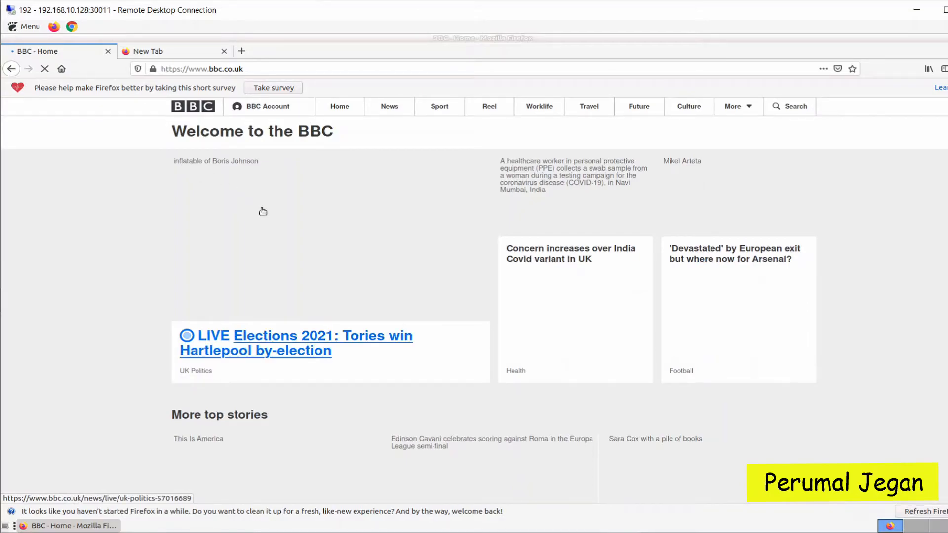
scroll(271, 263, down, 3)
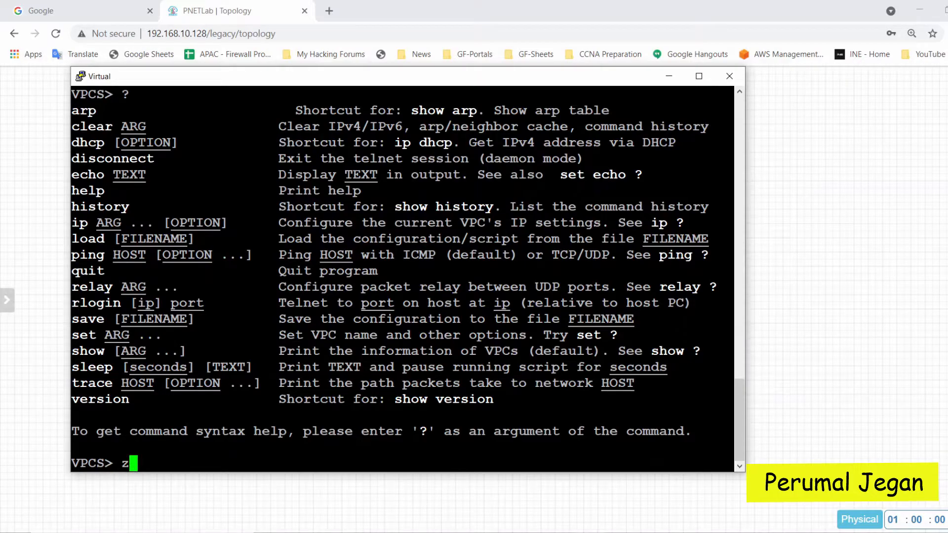
Step: Remove the stray character in the Virtual PC console and ping 8.8.8.8
key(BackSpace)
text(ping 8.8.8.8)
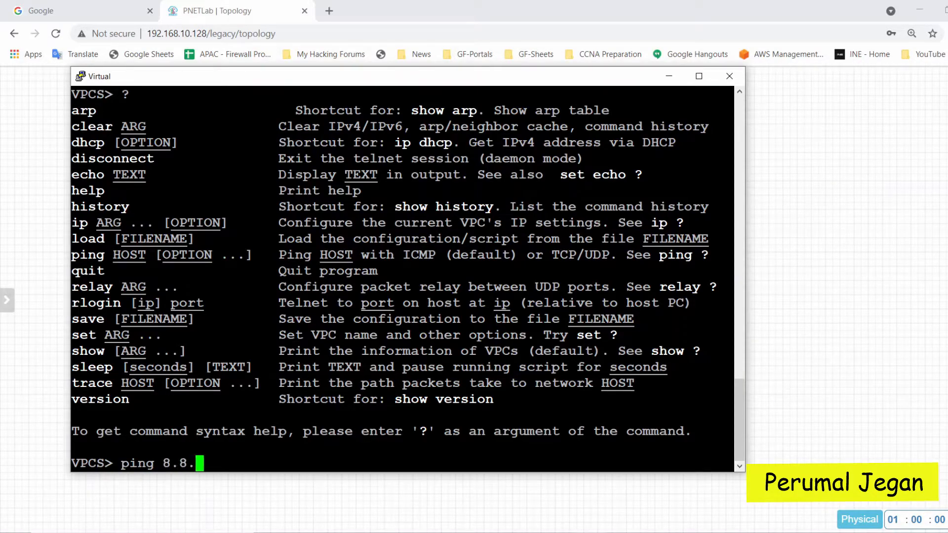
key(Return)
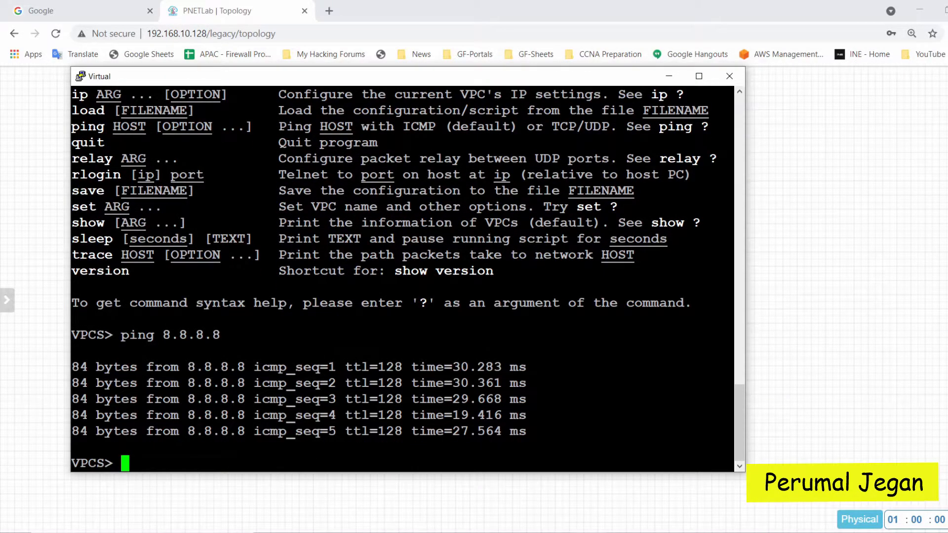
Step: Switch to Wireshark, clear the display filter of stray text and apply the filter dns to the captured packets
key(alt+Tab)
click(621, 532)
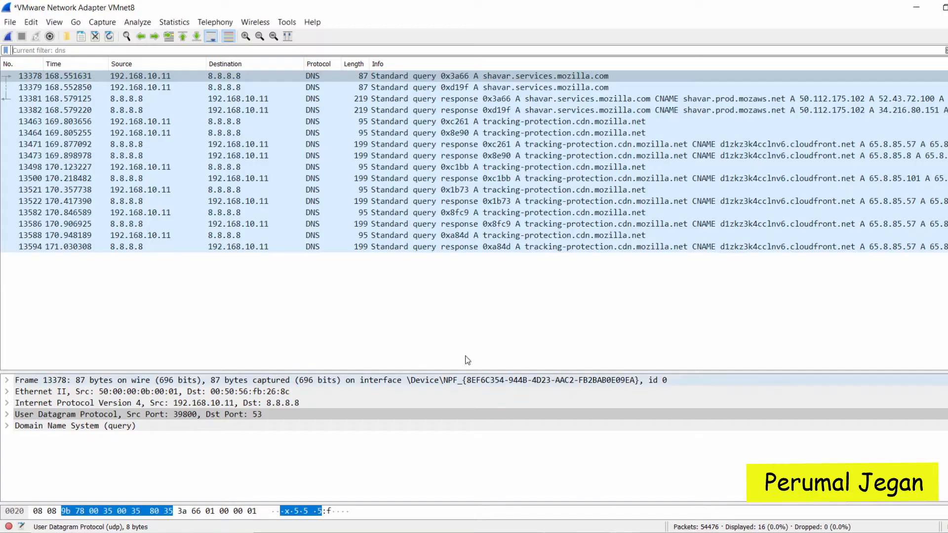
key(Return)
text(z)
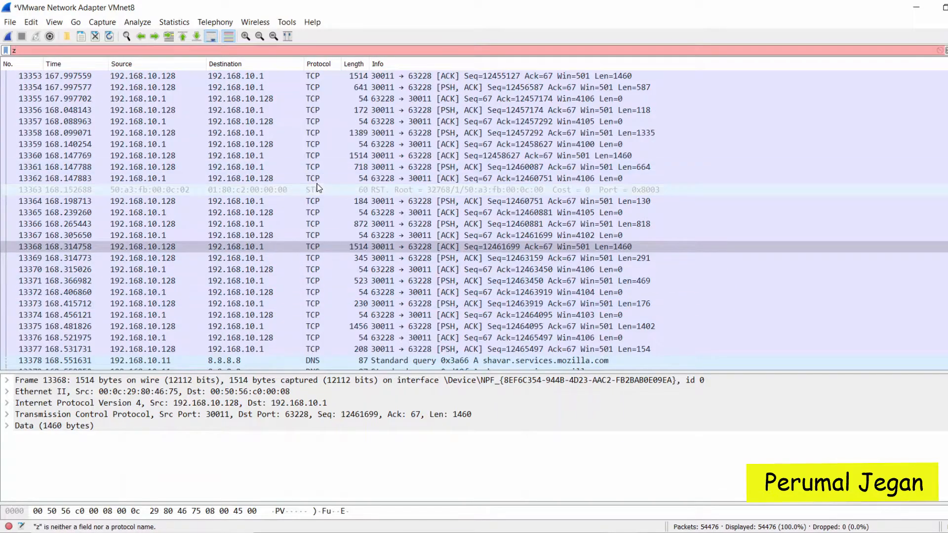
key(BackSpace)
text(dns)
key(Return)
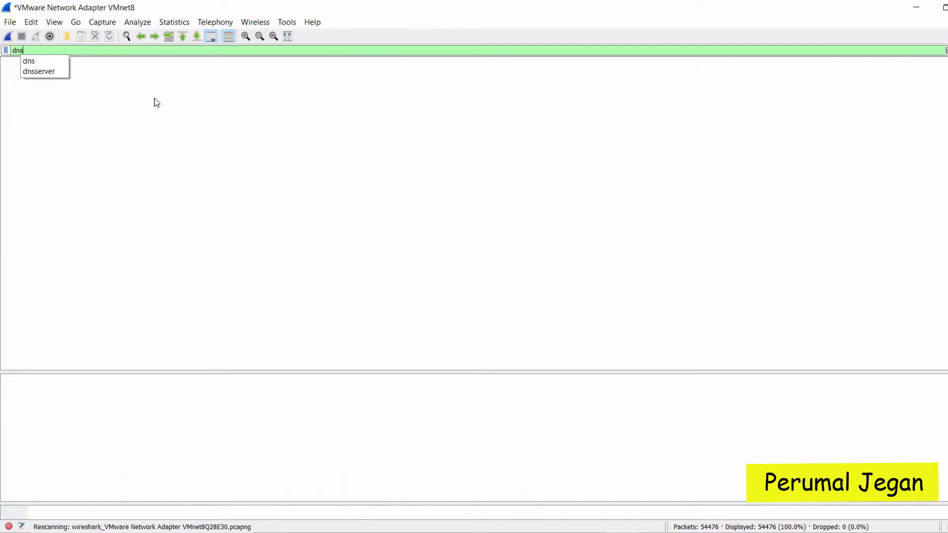
click(36, 62)
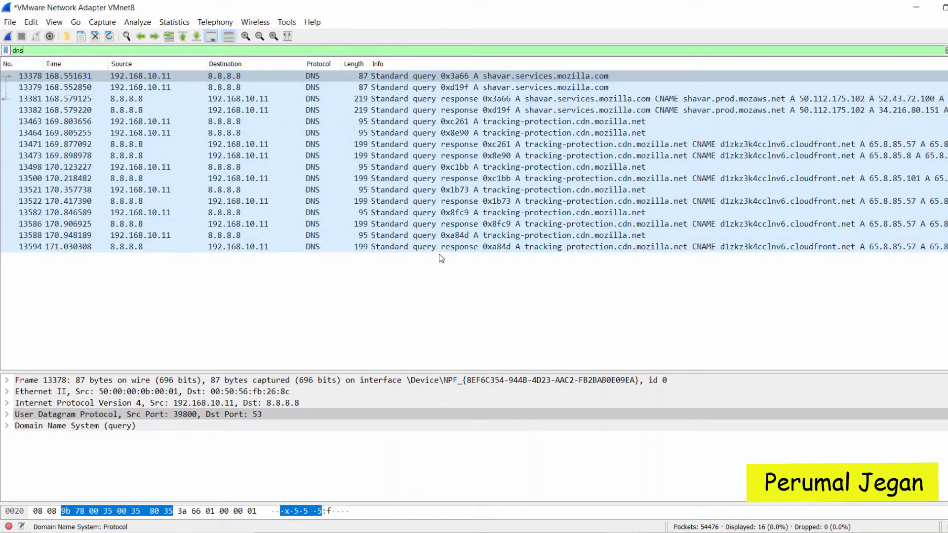
Step: Select several DNS query and response packets to inspect their details, ending on packet 13382
click(424, 224)
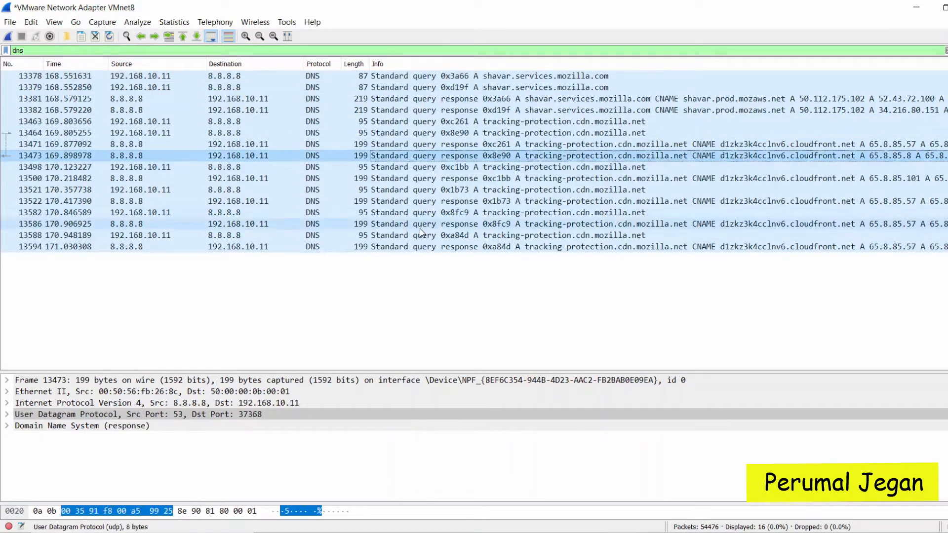
click(419, 122)
click(420, 201)
click(419, 235)
click(424, 144)
click(429, 111)
Step: Remove the dns display filter so that all captured packets are listed
click(135, 50)
text(z)
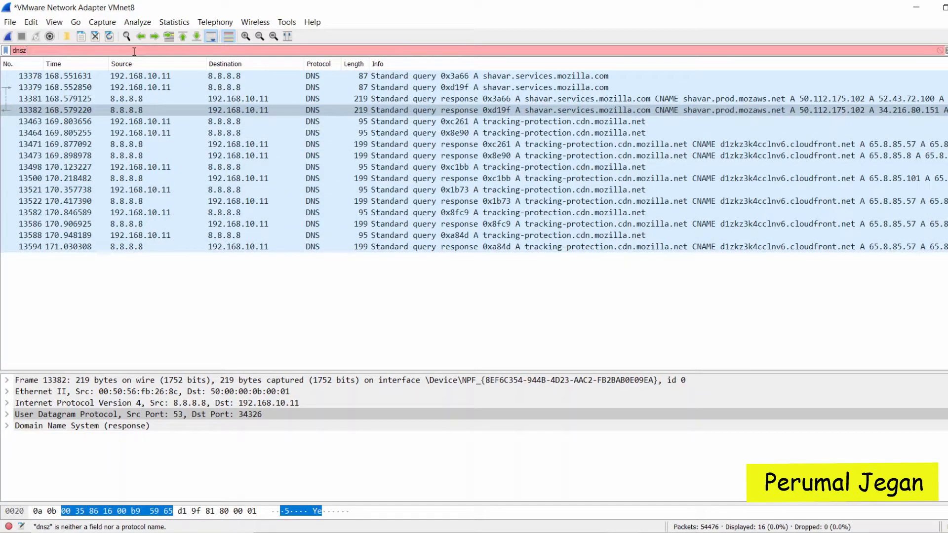
key(BackSpace)
key(BackSpace)
key(BackSpace)
key(BackSpace)
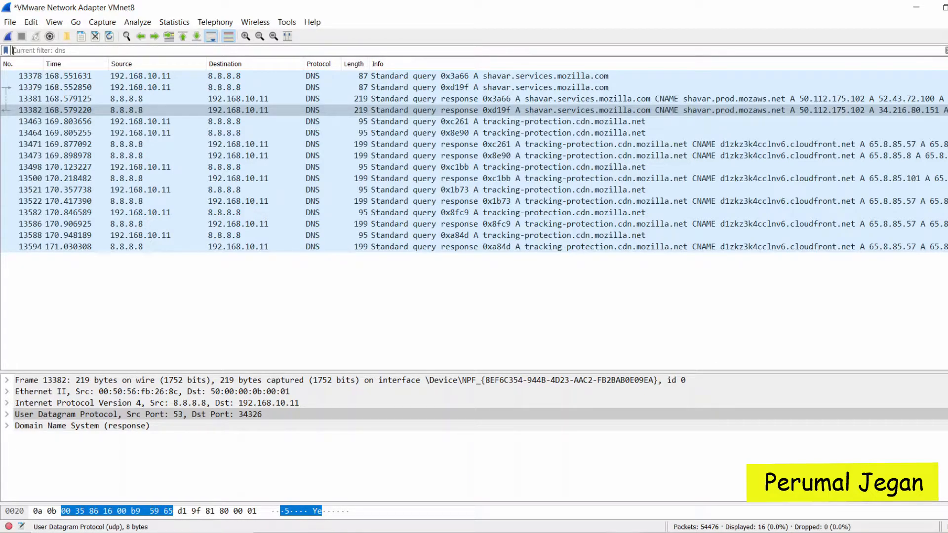
click(42, 307)
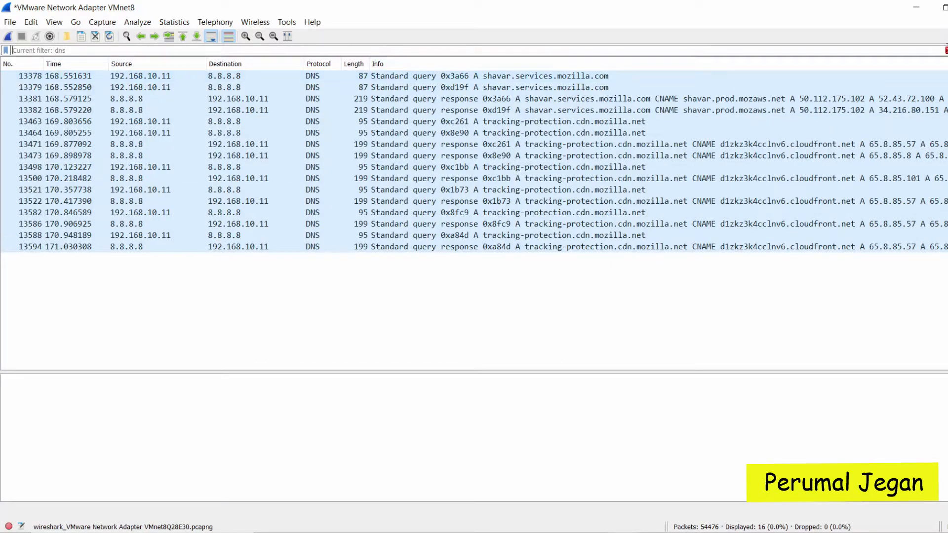
key(Return)
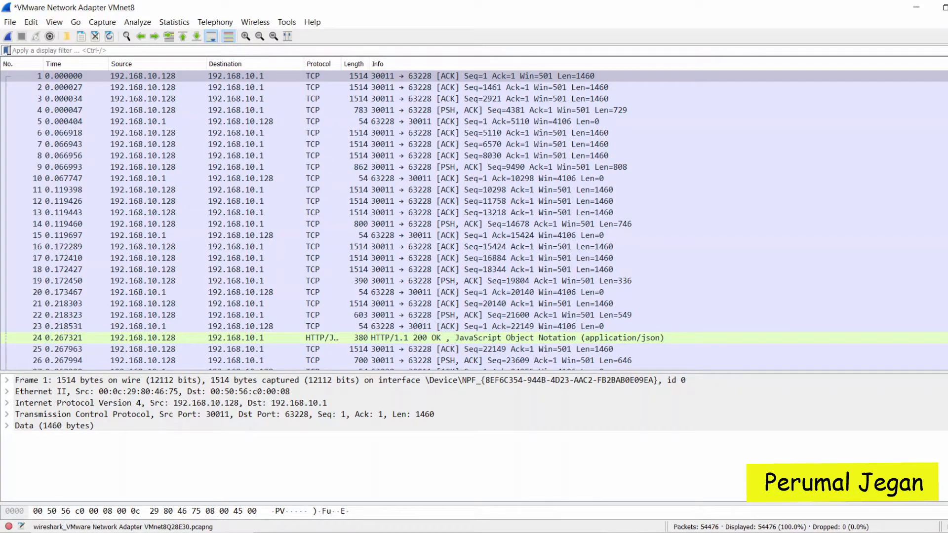
Step: Review the saved display filters and their expressions in Manage Display Filters, and leave without changes
click(6, 50)
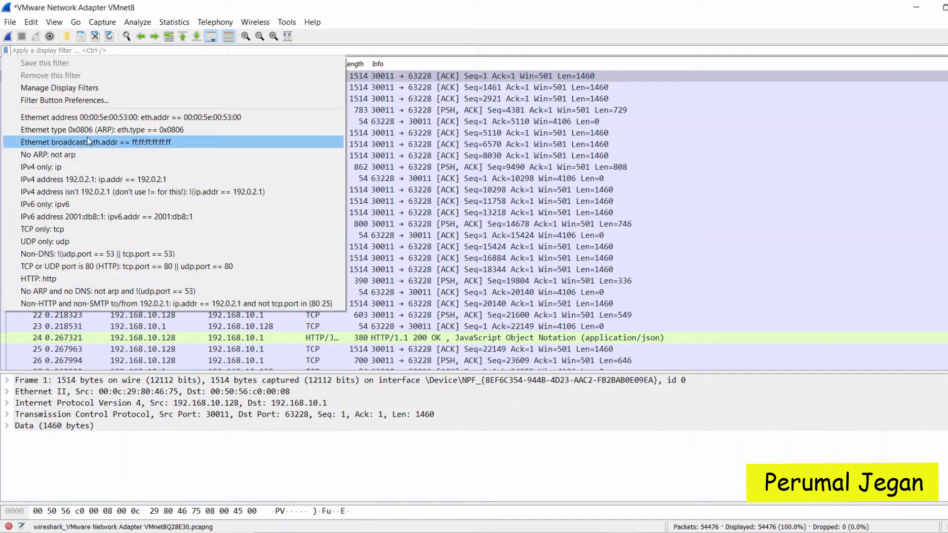
click(30, 52)
text(z)
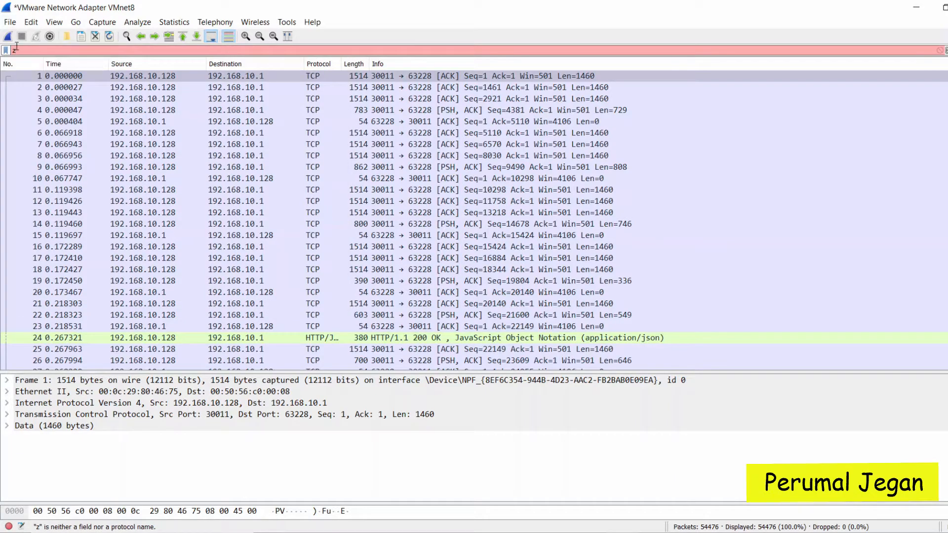
key(BackSpace)
click(5, 51)
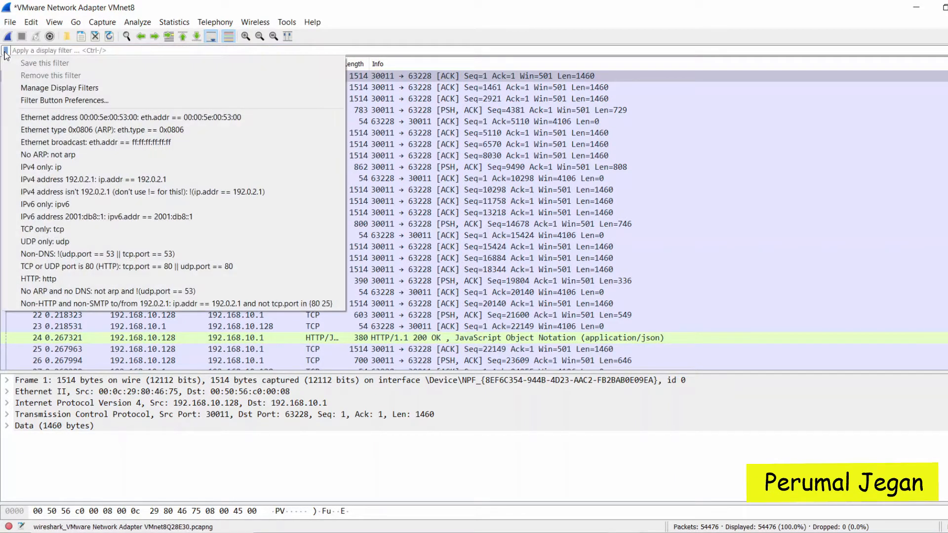
click(44, 89)
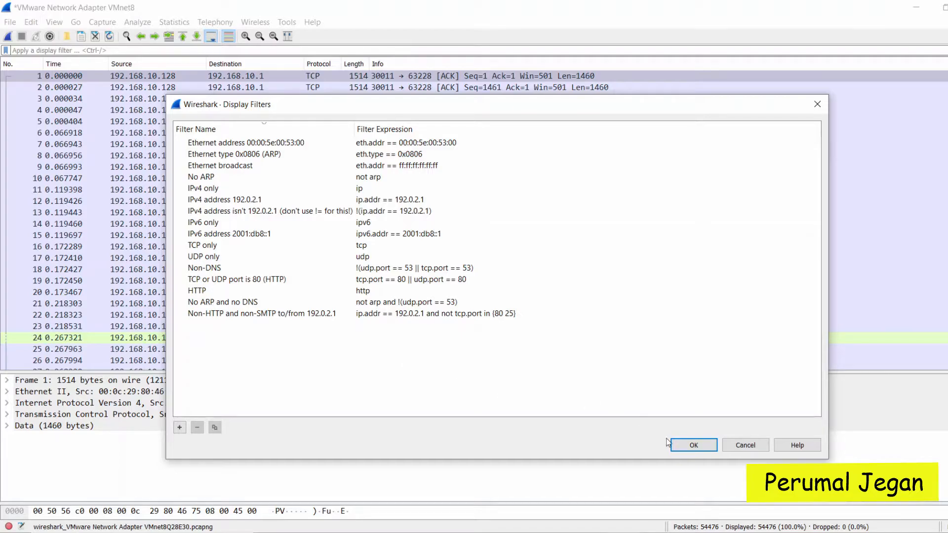
click(732, 445)
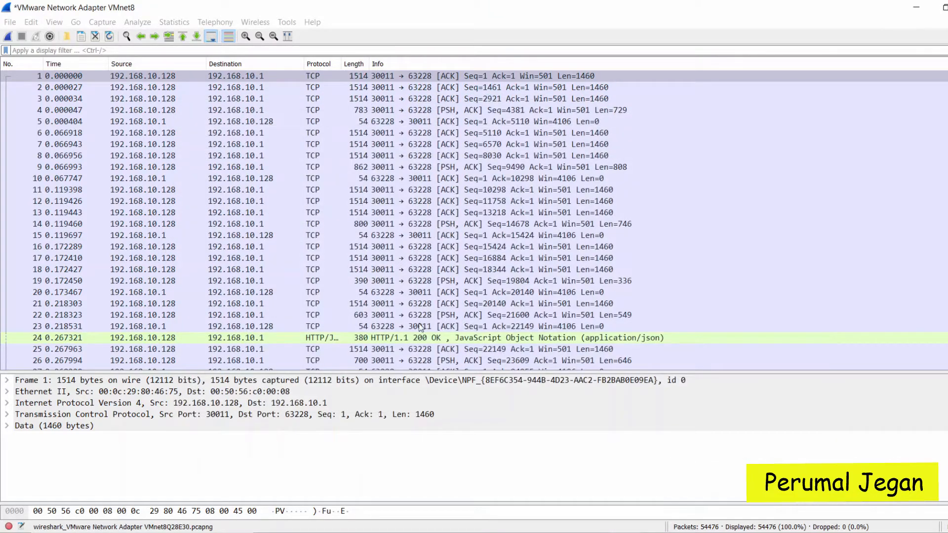
Step: Look over the list of saved display filters and dismiss it, leaving packet 7 selected
click(148, 121)
click(148, 178)
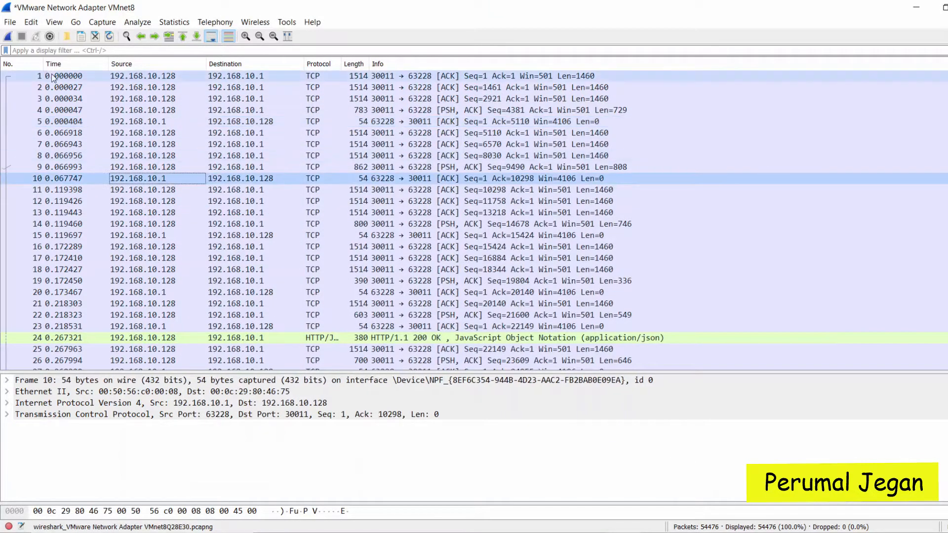
click(6, 50)
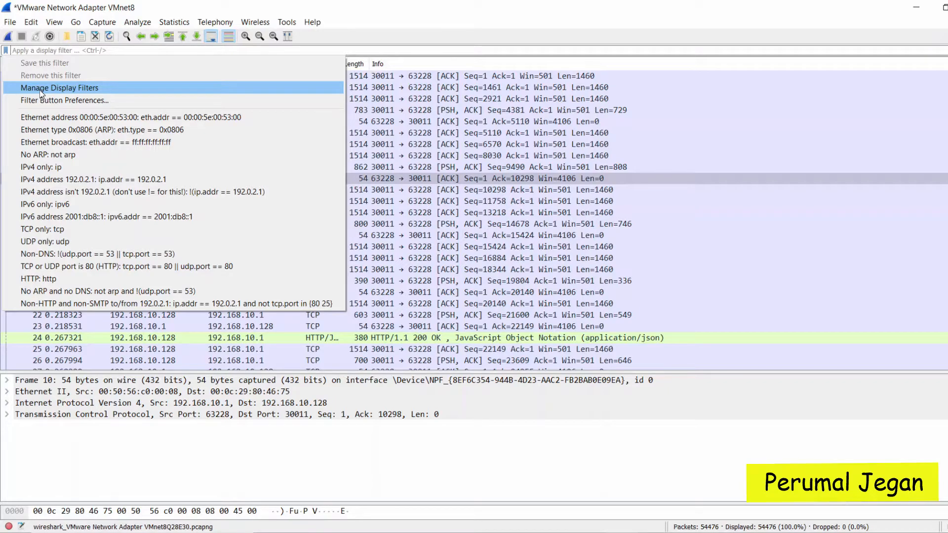
click(371, 145)
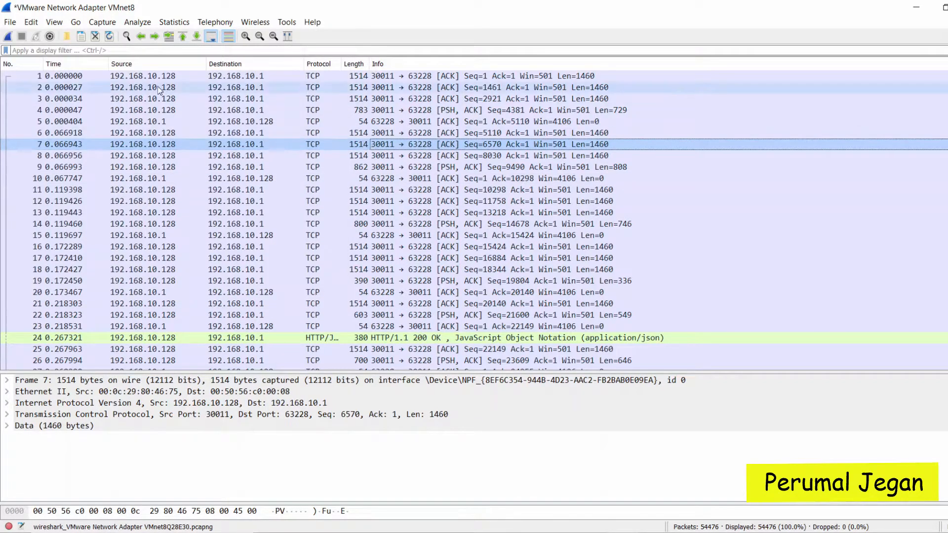
Step: Apply the display filter http and widen the Protocol column to show the full protocol names
click(79, 52)
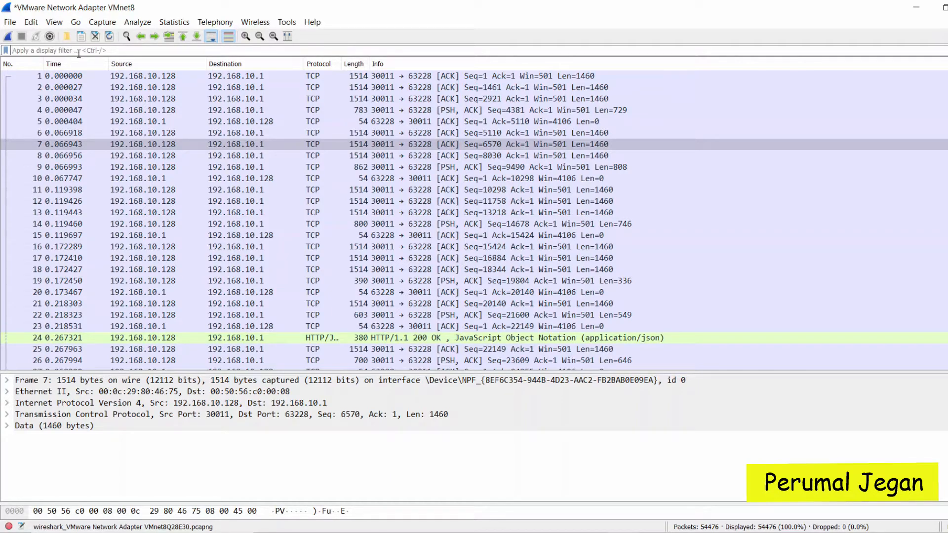
click(49, 51)
click(27, 51)
text(http)
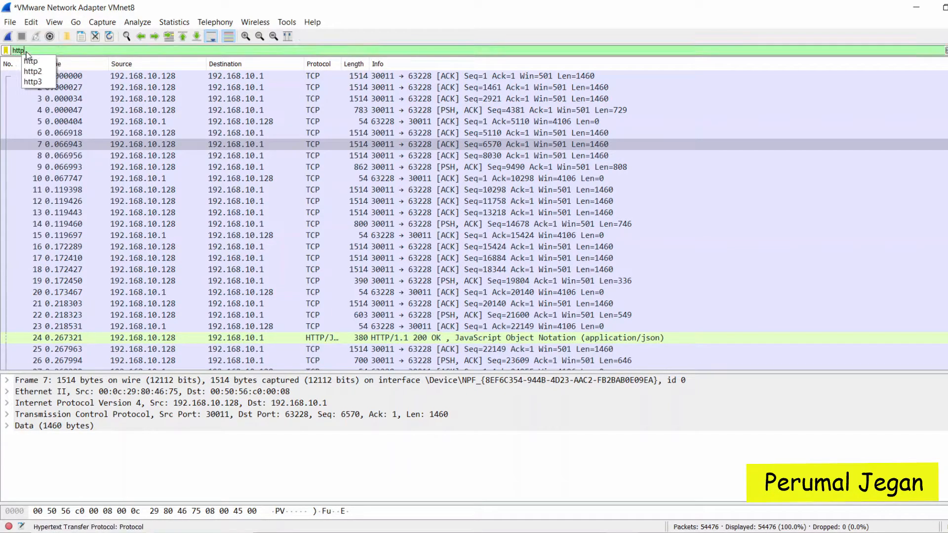
key(Return)
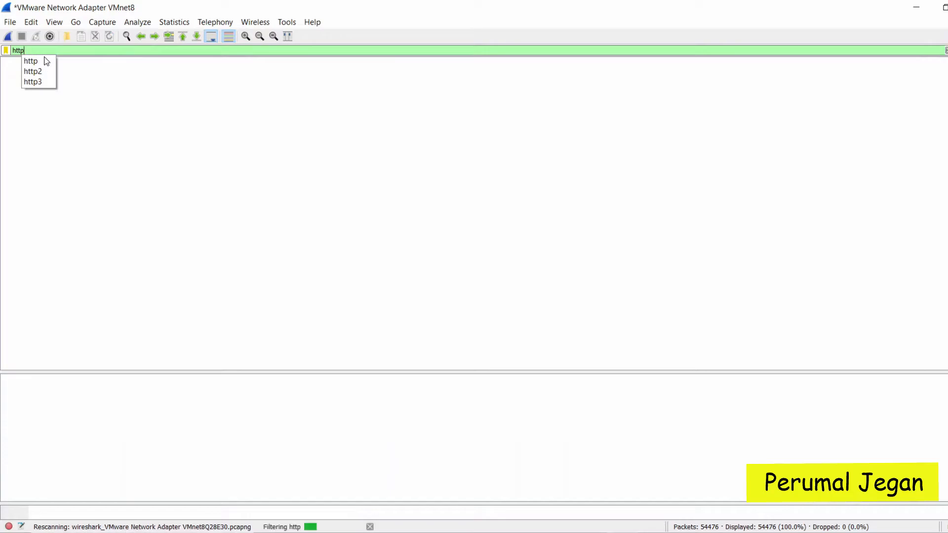
click(45, 51)
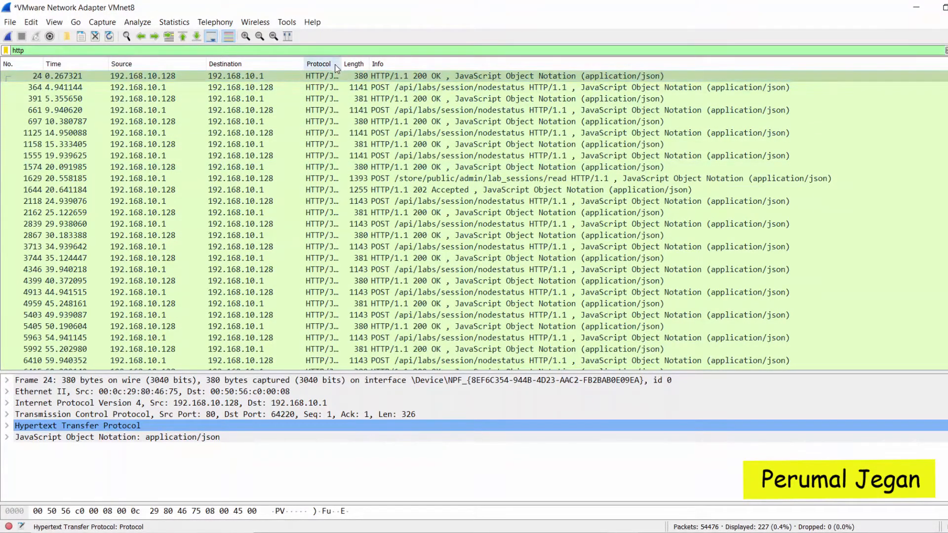
drag(343, 61, 529, 62)
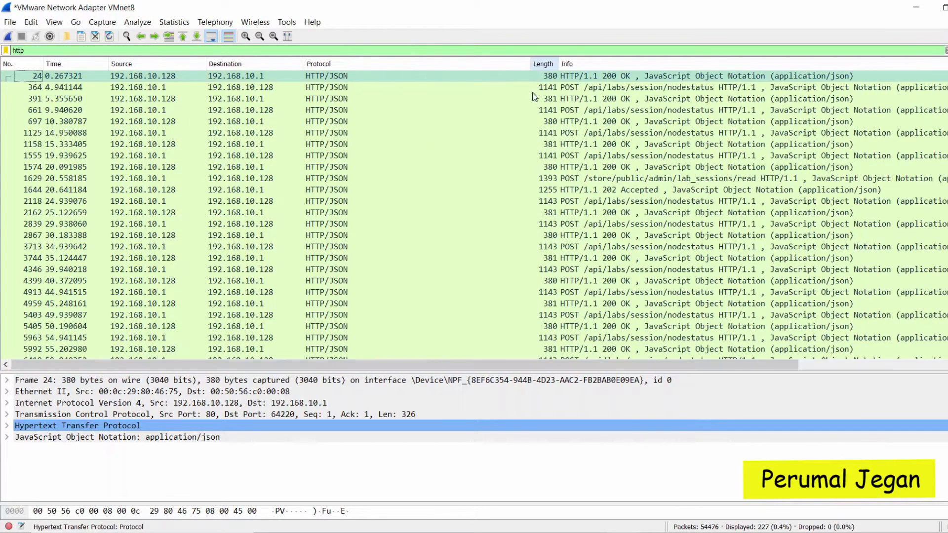
Step: Extend the display filter to http.request from the suggested HTTP fields and apply it
click(28, 51)
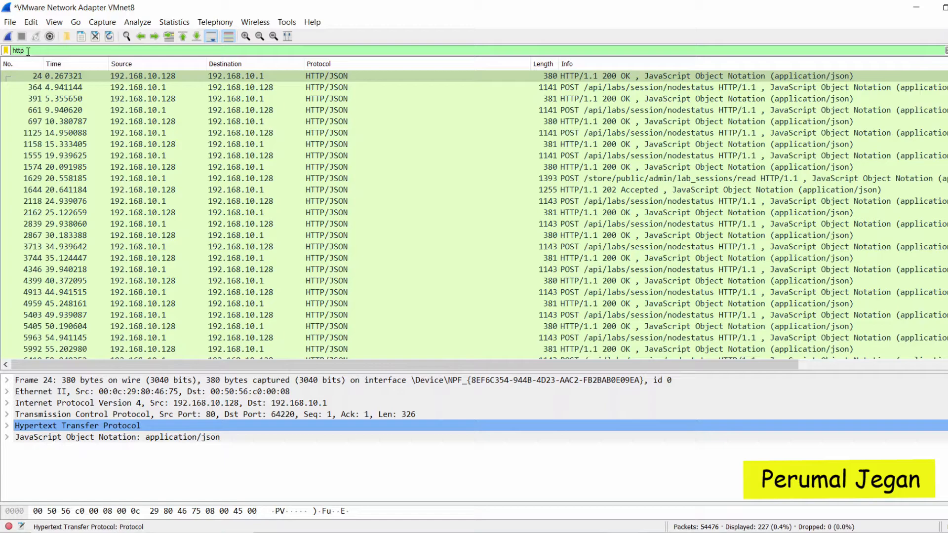
text(.)
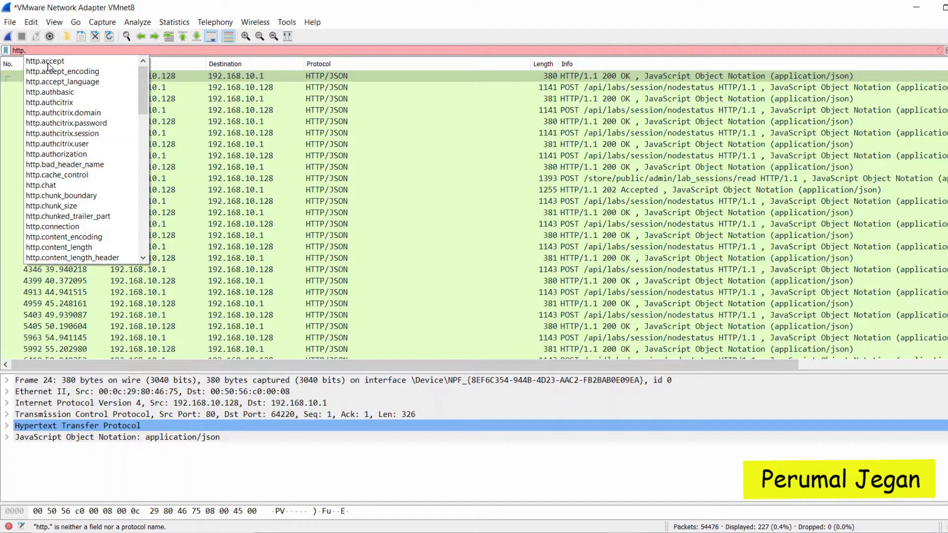
drag(146, 82, 150, 214)
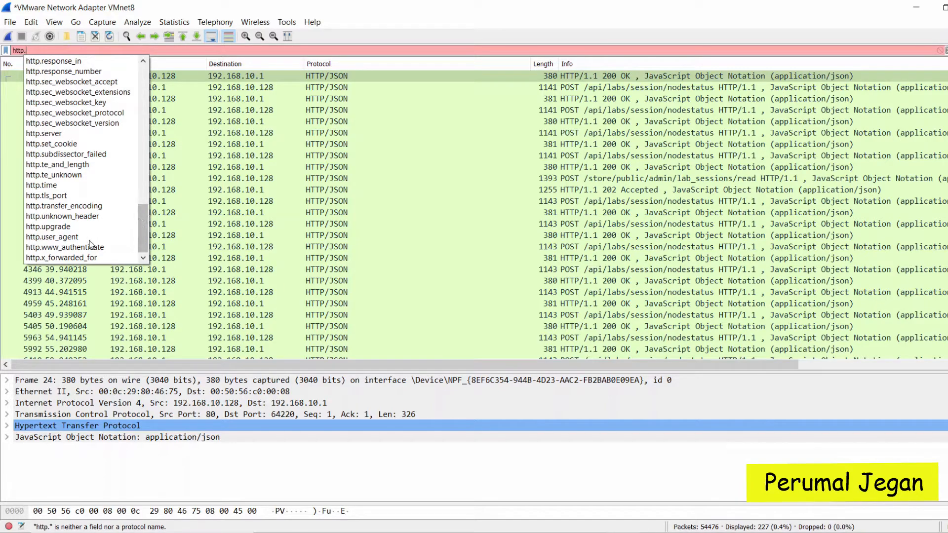
drag(146, 238, 153, 207)
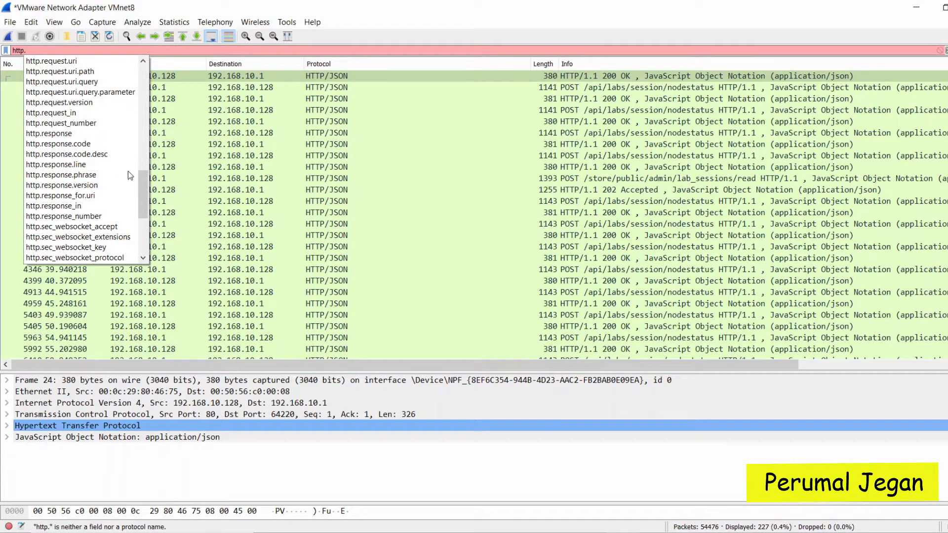
drag(141, 186, 146, 167)
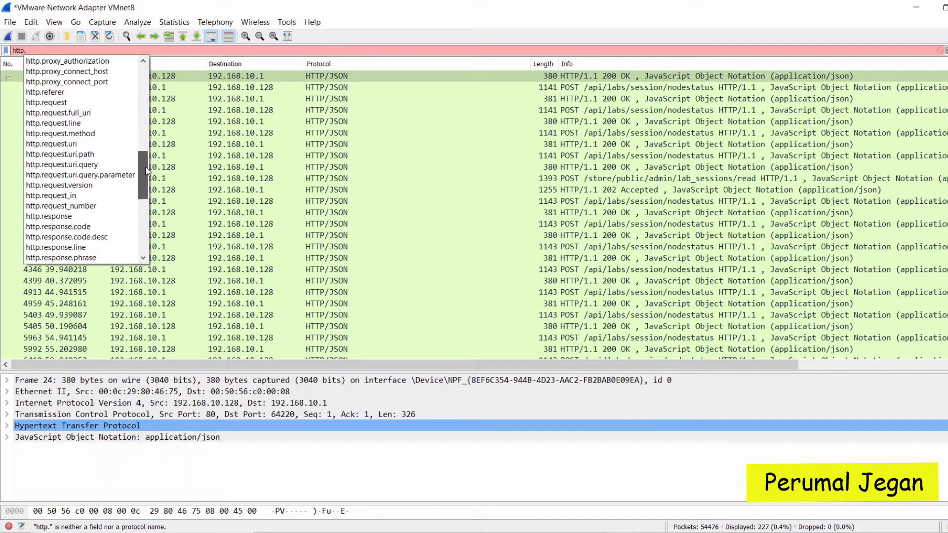
click(56, 104)
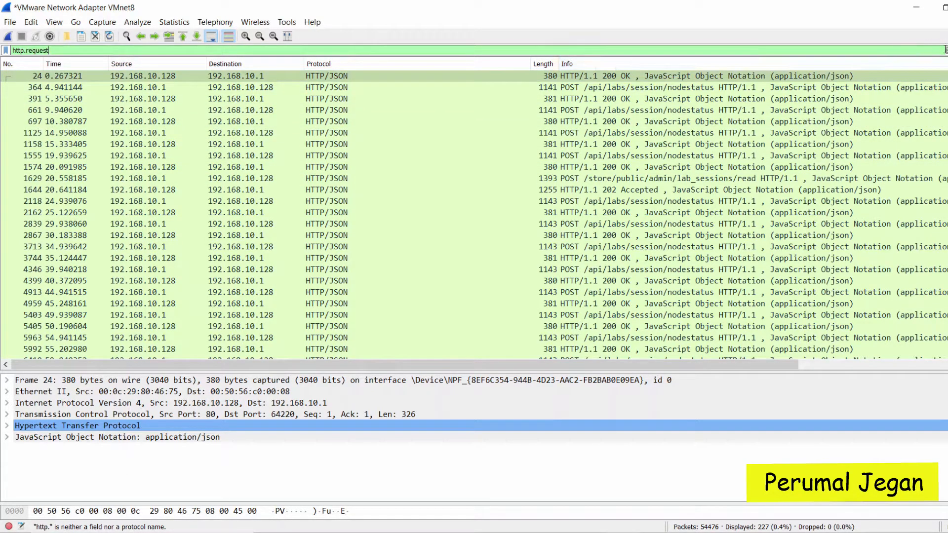
click(944, 50)
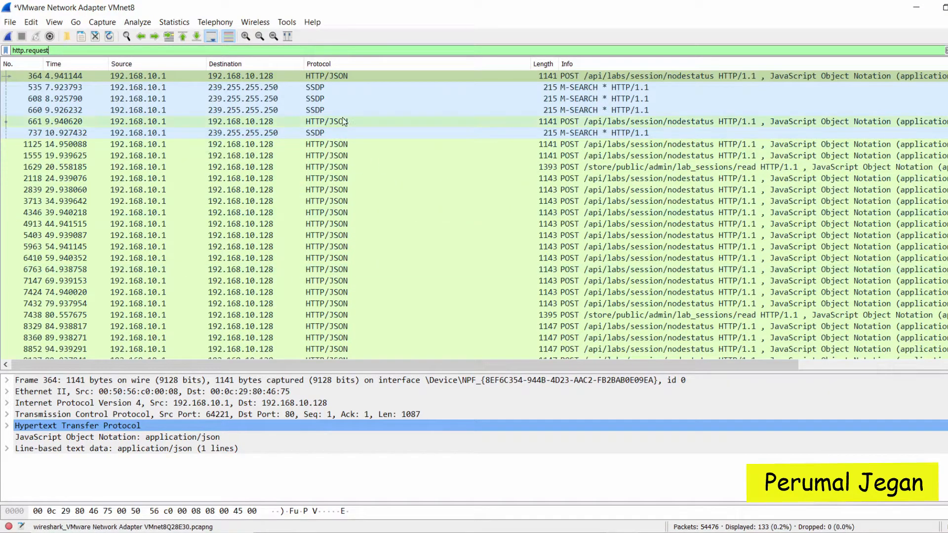
Step: Select several of the filtered HTTP request packets to inspect their details, ending on packet 7438
click(339, 88)
click(347, 167)
click(347, 247)
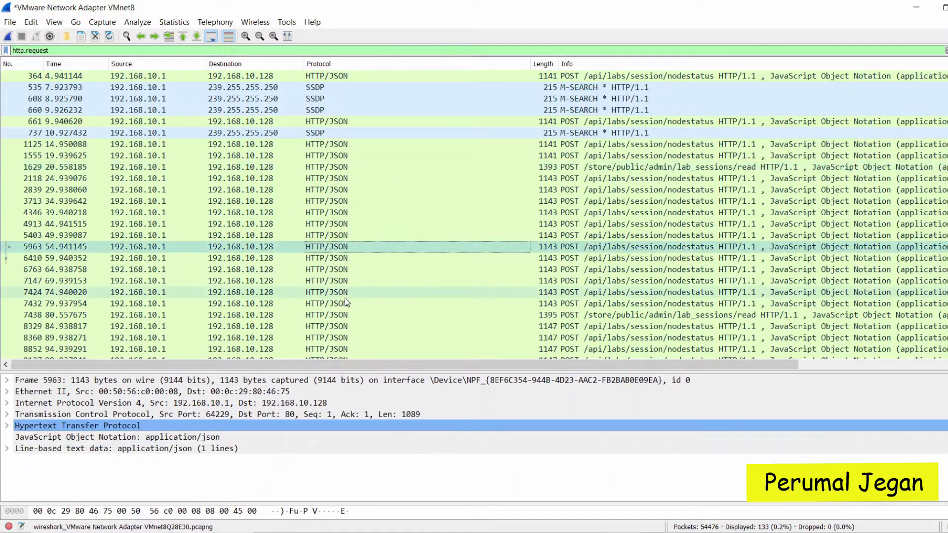
click(345, 294)
click(347, 191)
click(347, 156)
click(346, 247)
click(347, 314)
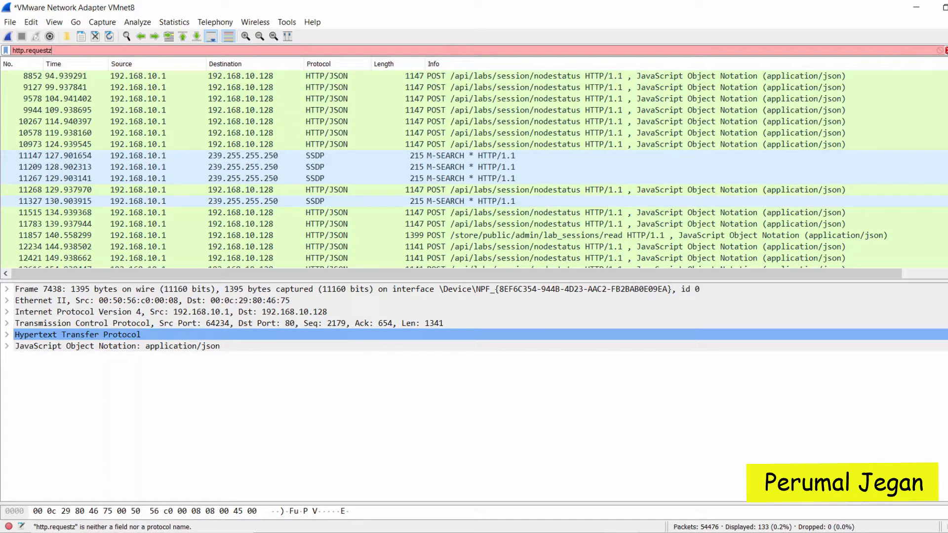
Step: Remove the http.request display filter, select packet 7423 and leave the filter field empty of stray text
click(946, 50)
click(616, 100)
text(z)
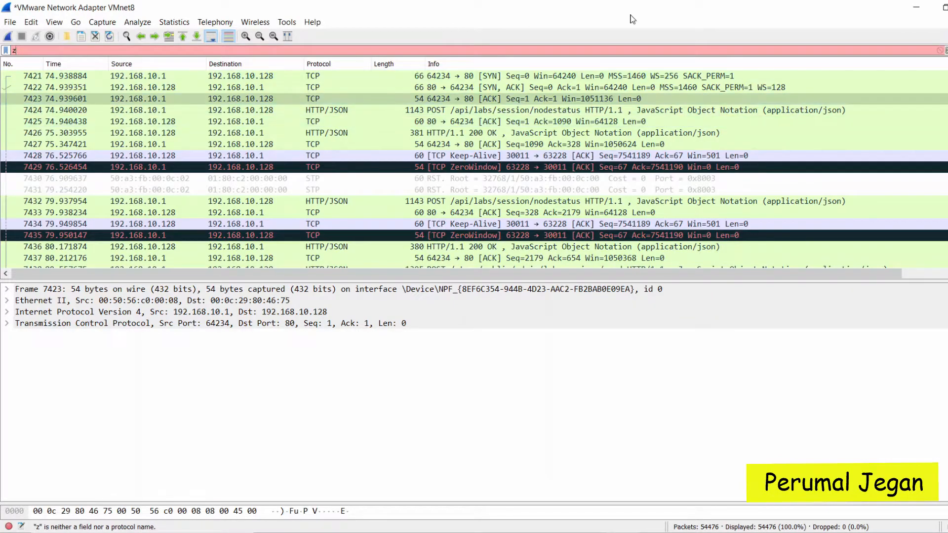
key(BackSpace)
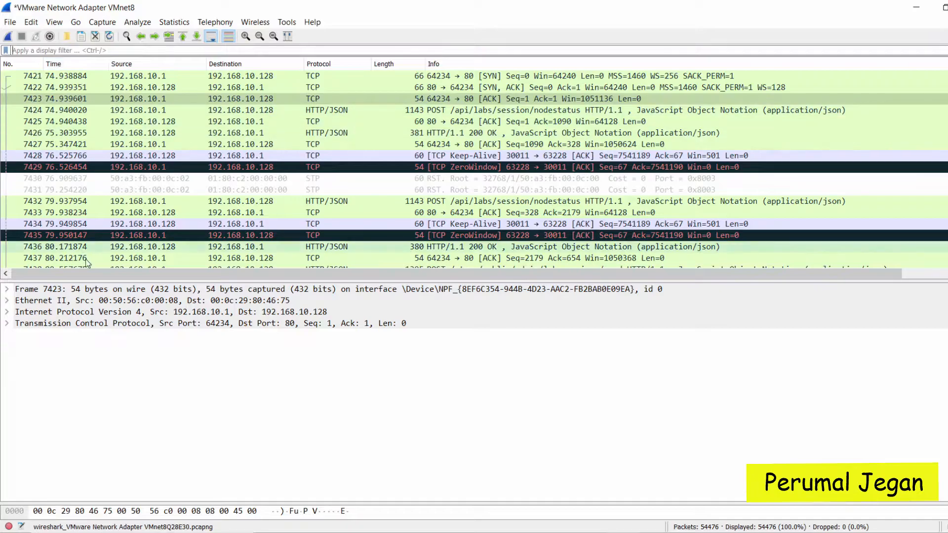
Step: Highlight the destination MAC address in the bytes of packet 7423 and enlarge the packet bytes pane
click(293, 507)
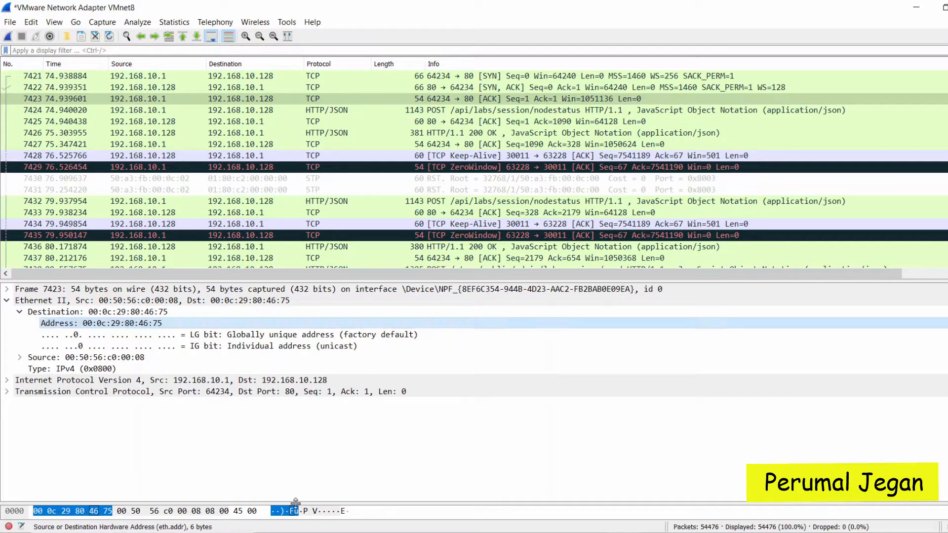
drag(294, 502, 290, 420)
Step: Select TCP, STP and HTTP packets in turn to compare their details and bytes, ending on packet 7432
click(94, 122)
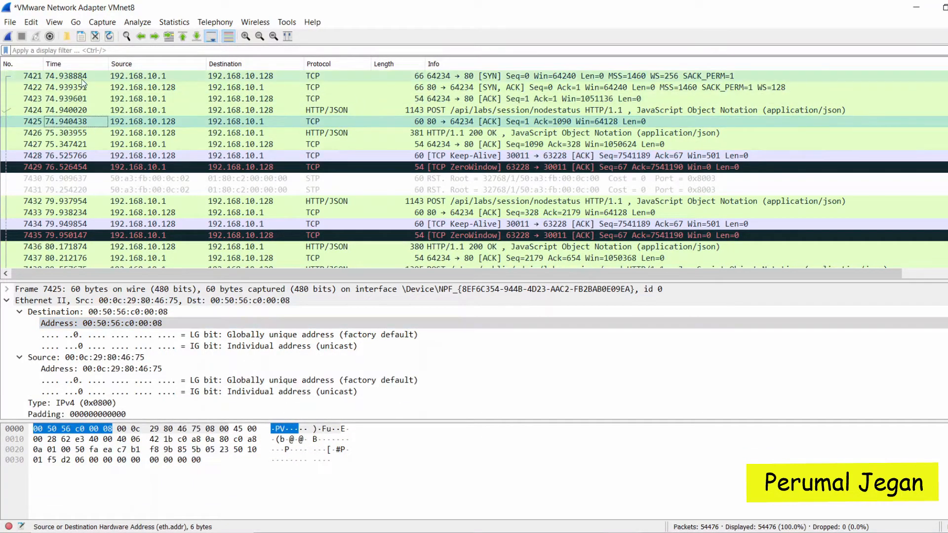
click(94, 190)
click(95, 212)
click(103, 111)
click(105, 155)
click(112, 178)
click(116, 212)
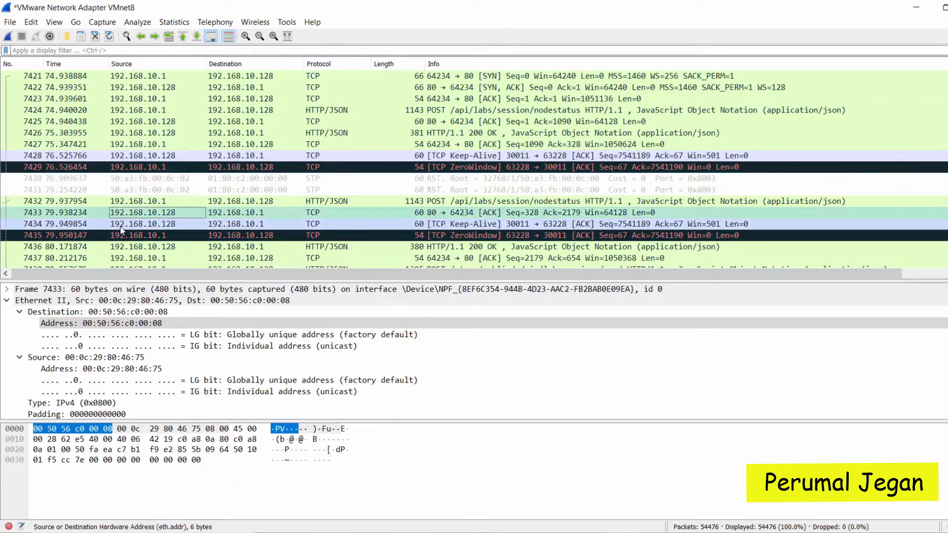
click(121, 224)
scroll(123, 224, down, 1)
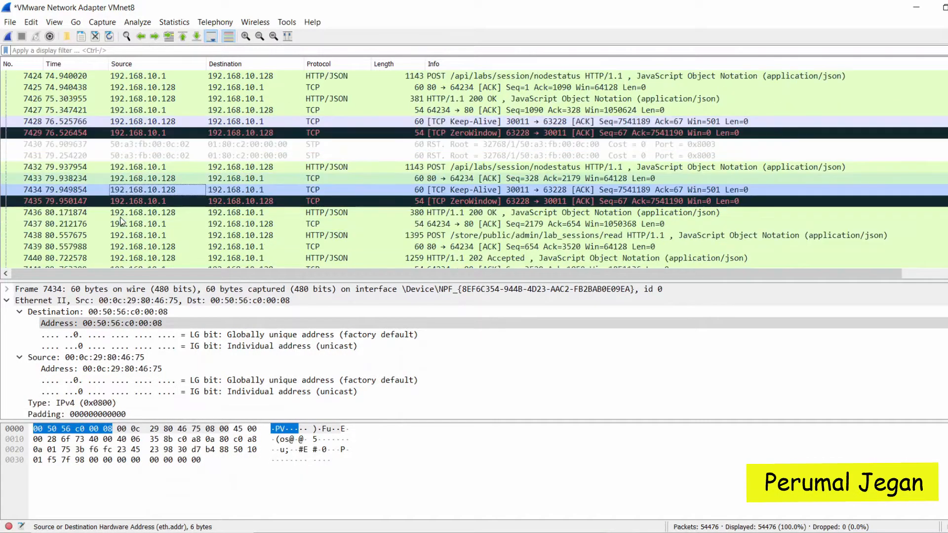
click(153, 168)
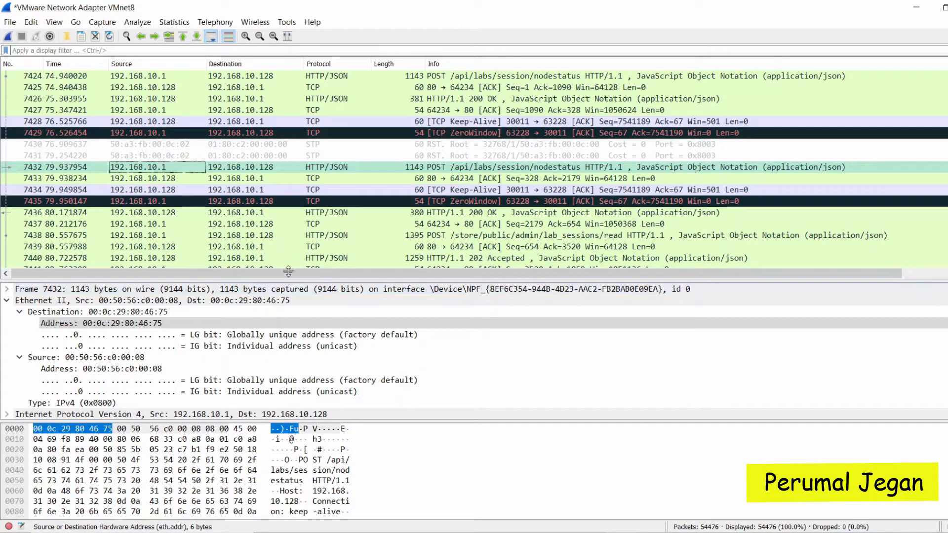
Step: Collapse the Ethernet II details of packet 7432 and resize the details and bytes panes to view its contents
drag(289, 277, 289, 164)
click(7, 185)
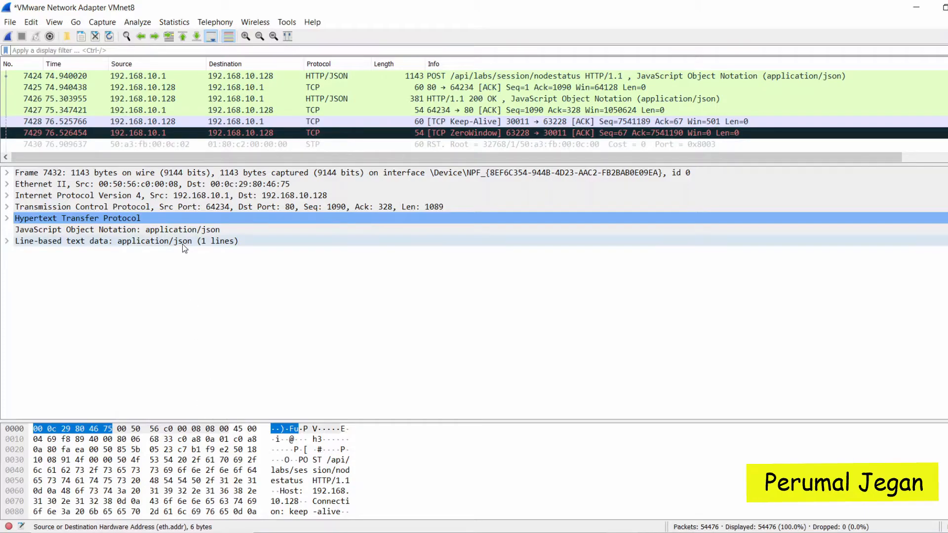
drag(249, 420, 249, 273)
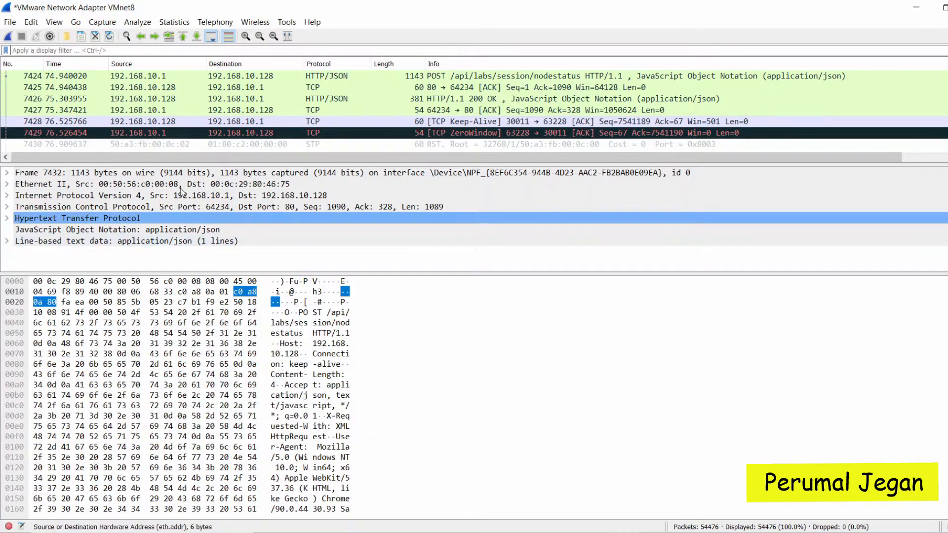
drag(419, 273, 430, 338)
Step: Clear the stray text from the display filter, select packet 1 and sort the packets by number in ascending order
text(z)
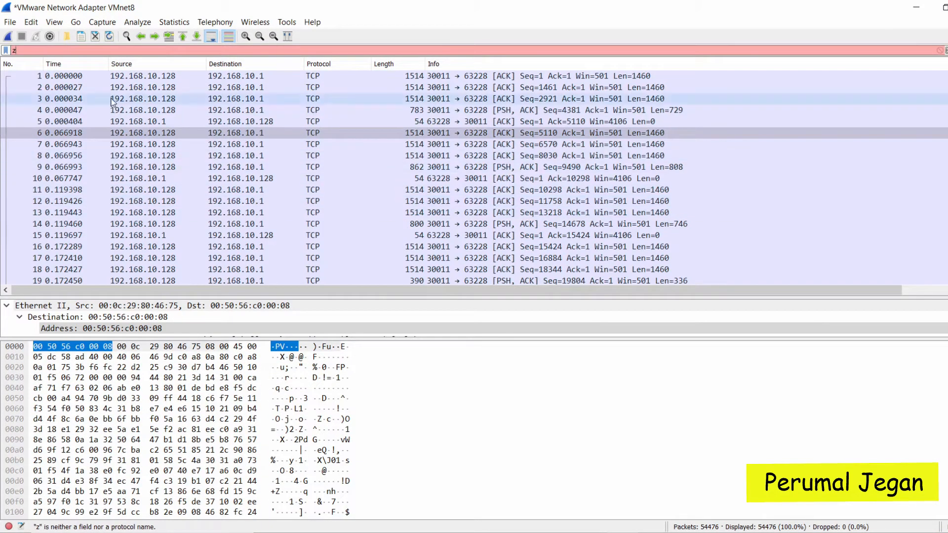
key(BackSpace)
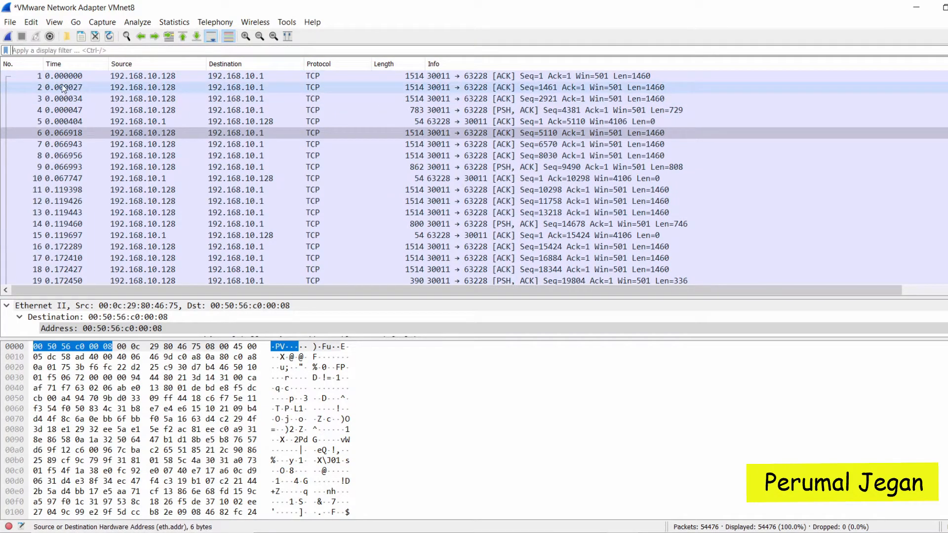
click(60, 76)
click(17, 66)
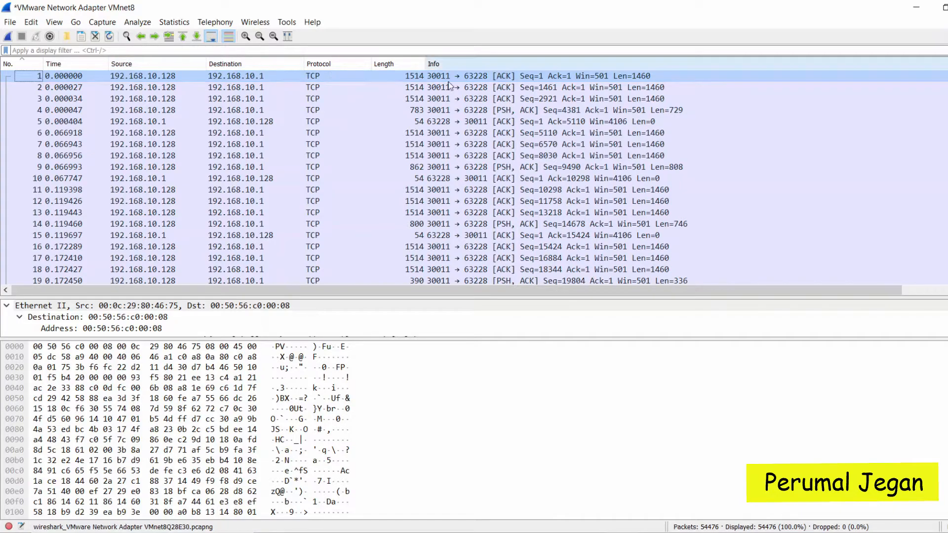
click(22, 64)
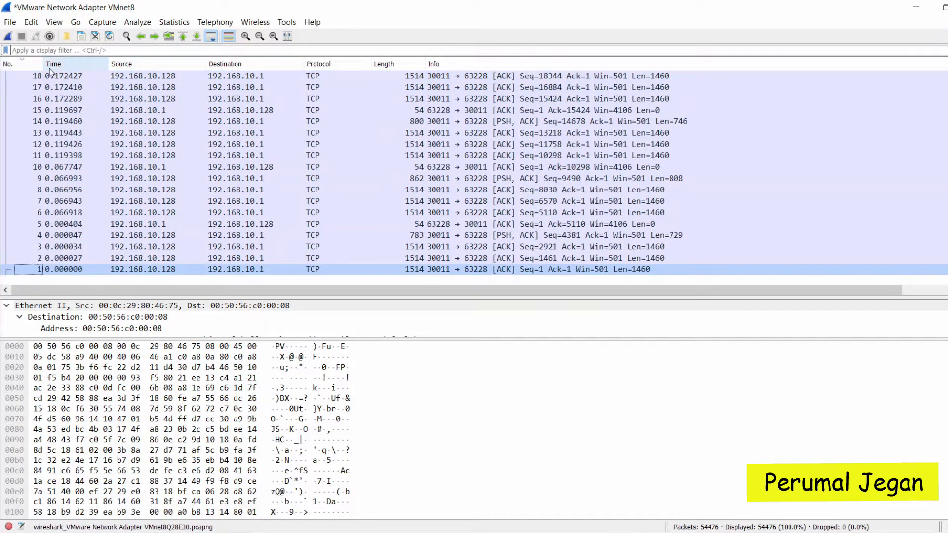
click(20, 65)
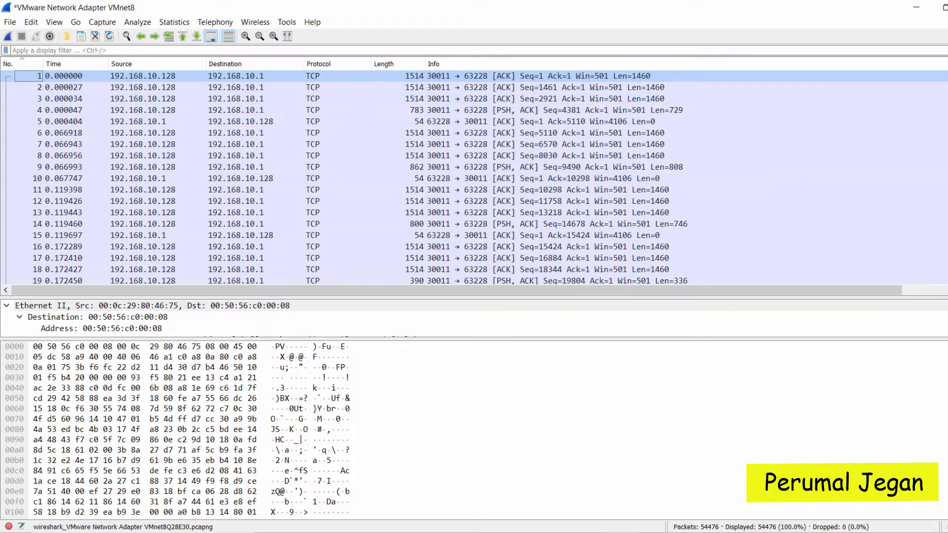
Step: Compare the numbers and times of the first and last captured packets, returning to the start of the list
drag(947, 74, 947, 274)
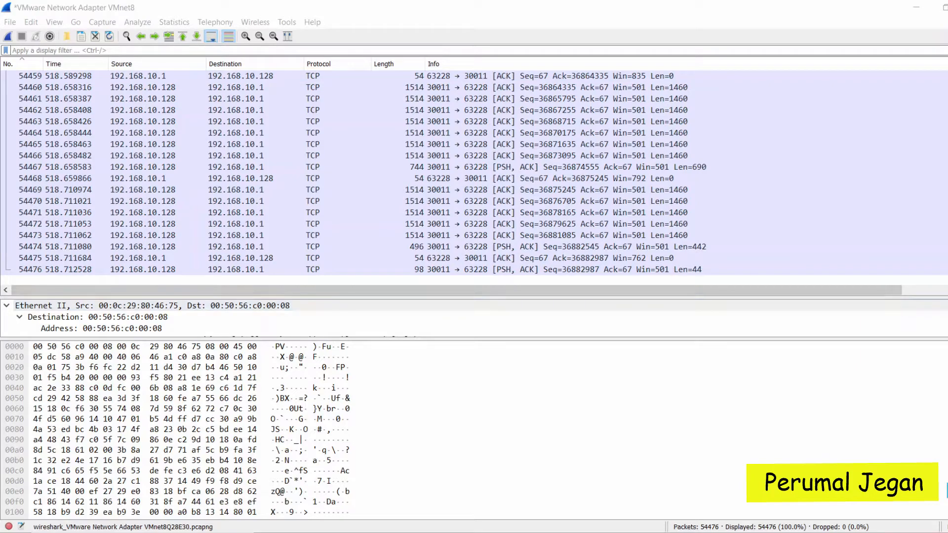
drag(947, 276, 947, 74)
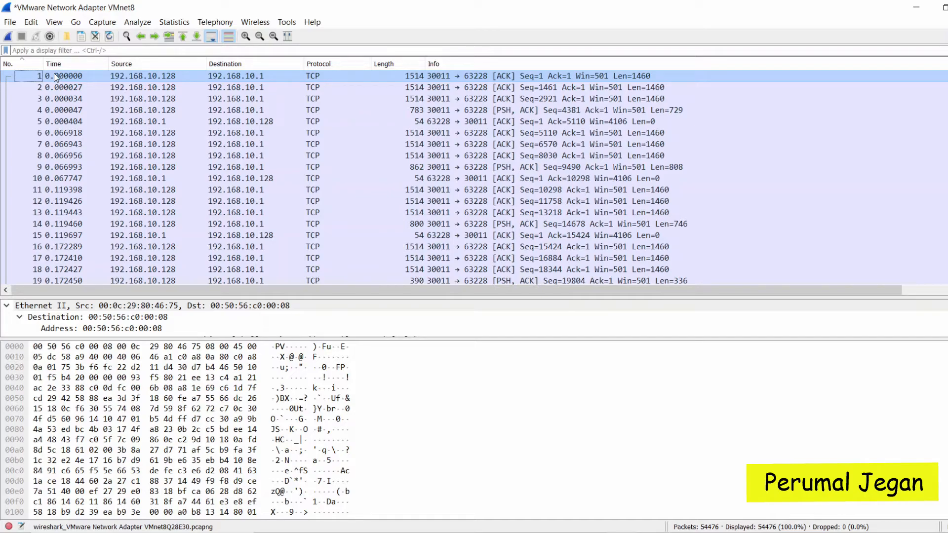
drag(947, 72, 947, 281)
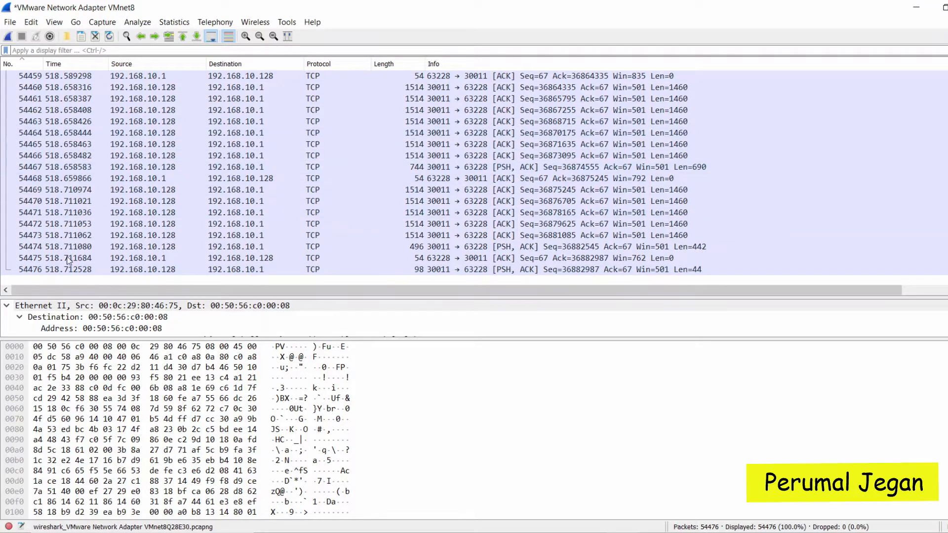
drag(947, 277, 947, 75)
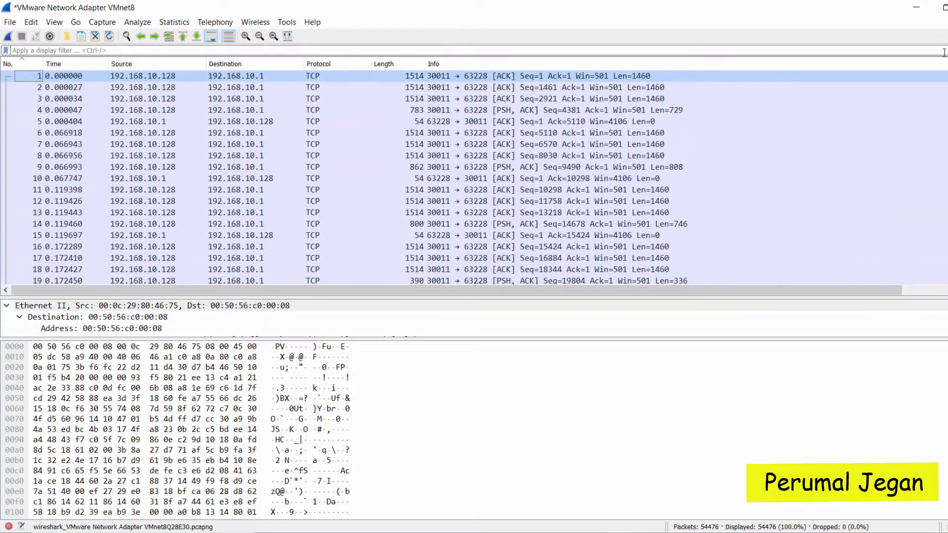
Step: Sort the packets by source and select several DHCP and ARP packets to compare their source addresses
click(122, 67)
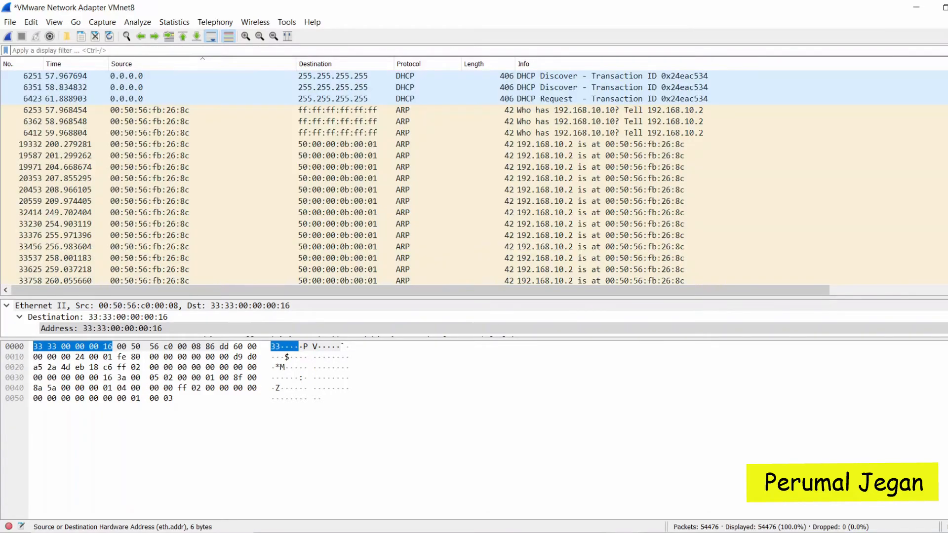
click(157, 132)
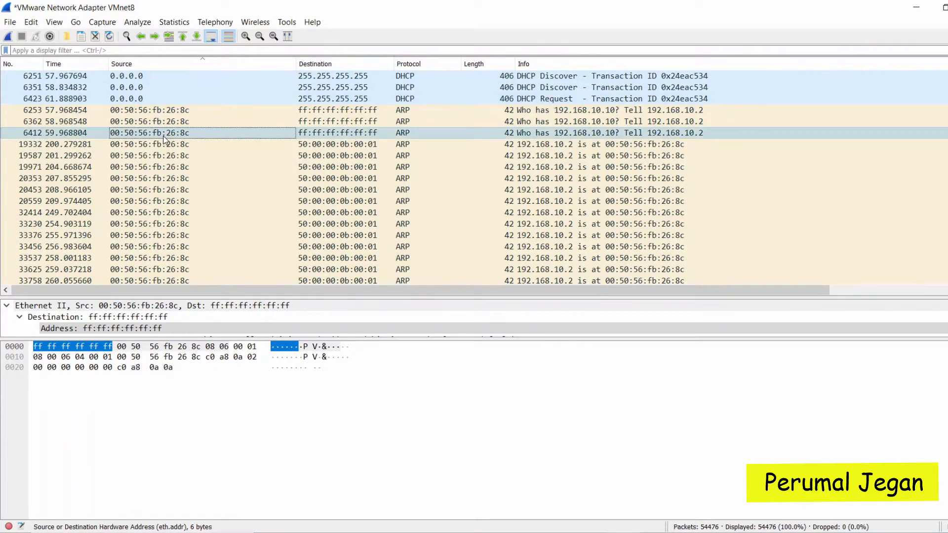
click(153, 111)
click(136, 98)
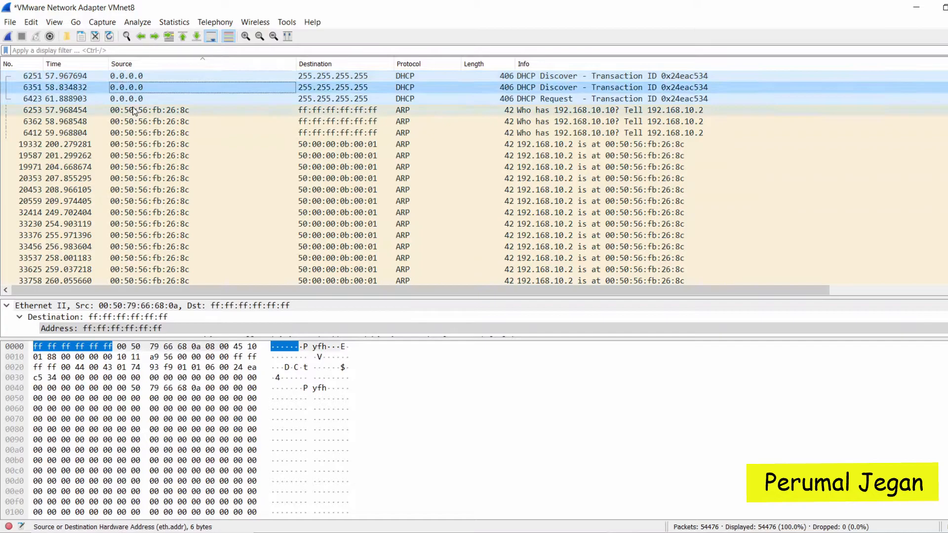
click(137, 121)
click(139, 144)
click(141, 167)
scroll(149, 203, down, 3)
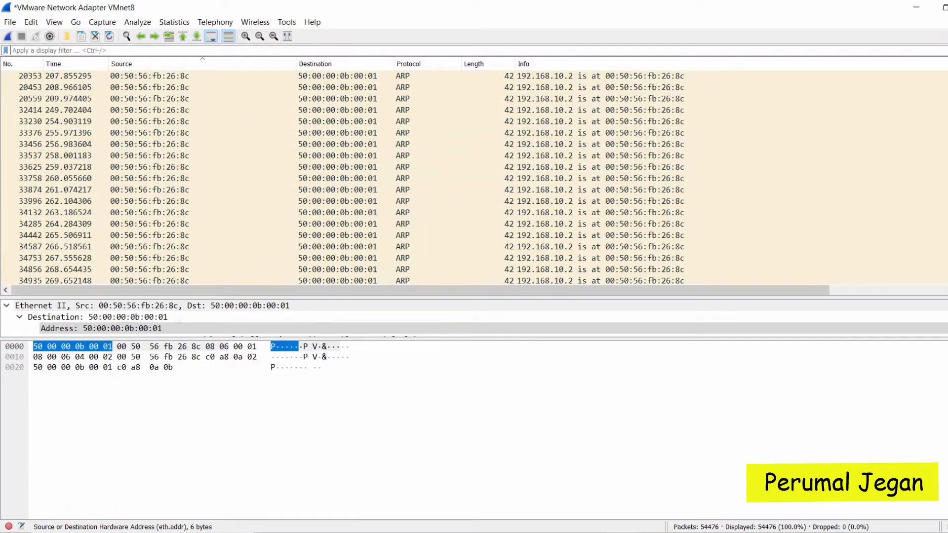
scroll(144, 148, up, 15)
click(144, 101)
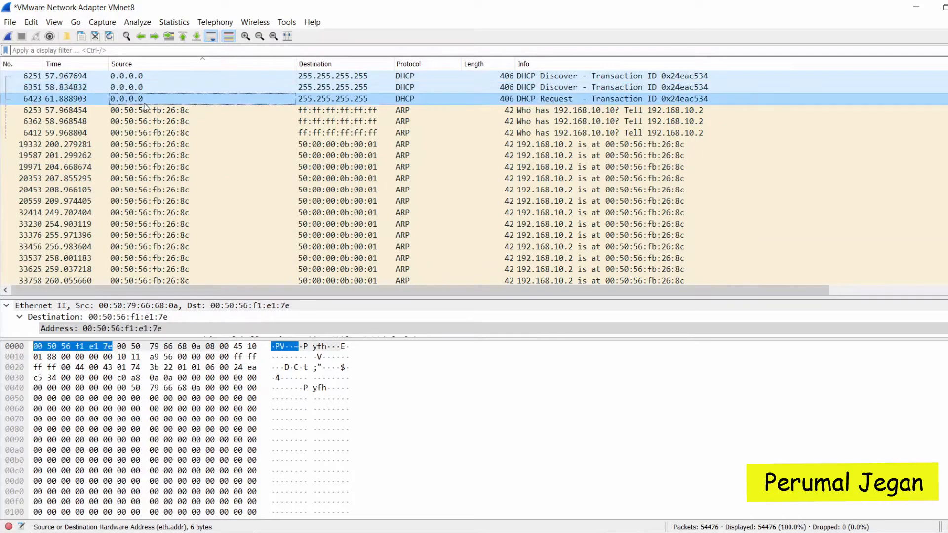
click(145, 121)
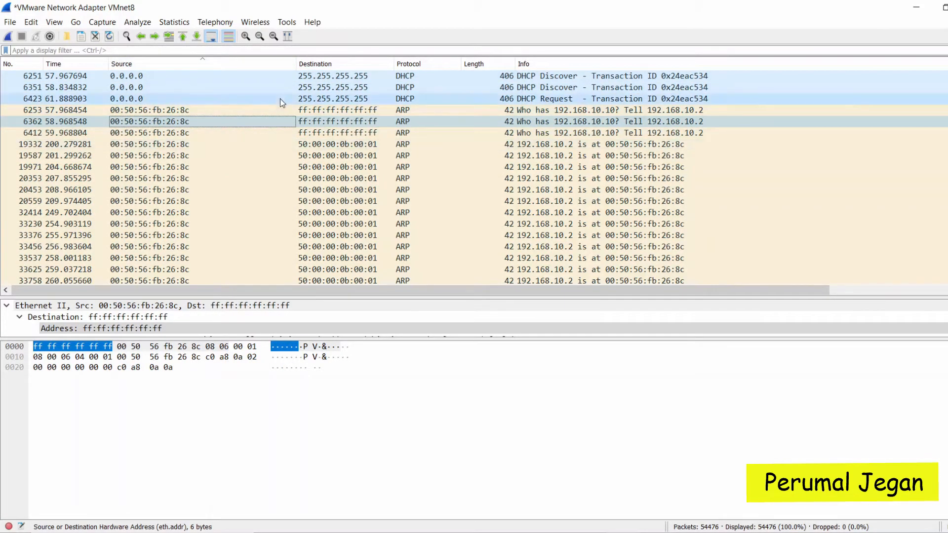
Step: Narrow the Source column and select several ARP packets to compare their protocol and address values, ending on packet 19332
drag(295, 64, 227, 63)
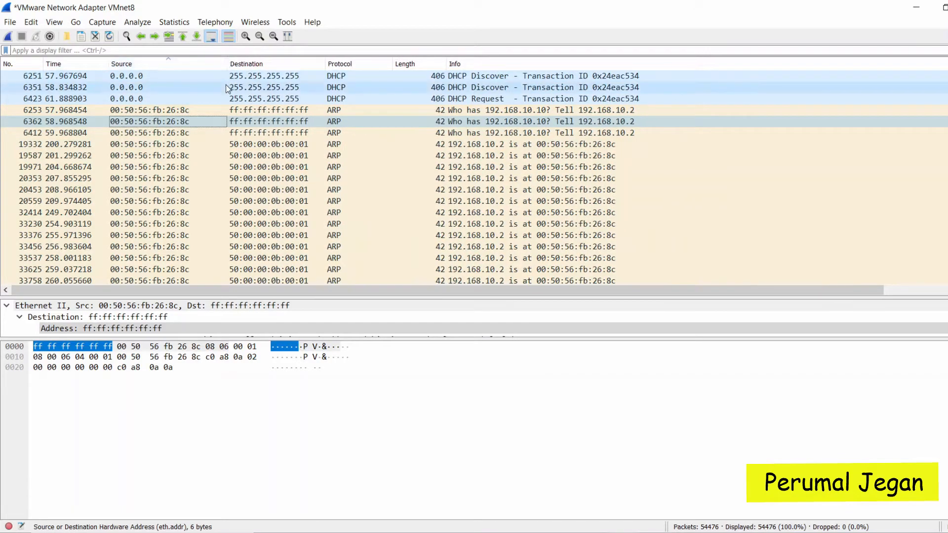
click(333, 133)
click(332, 156)
click(332, 178)
click(331, 204)
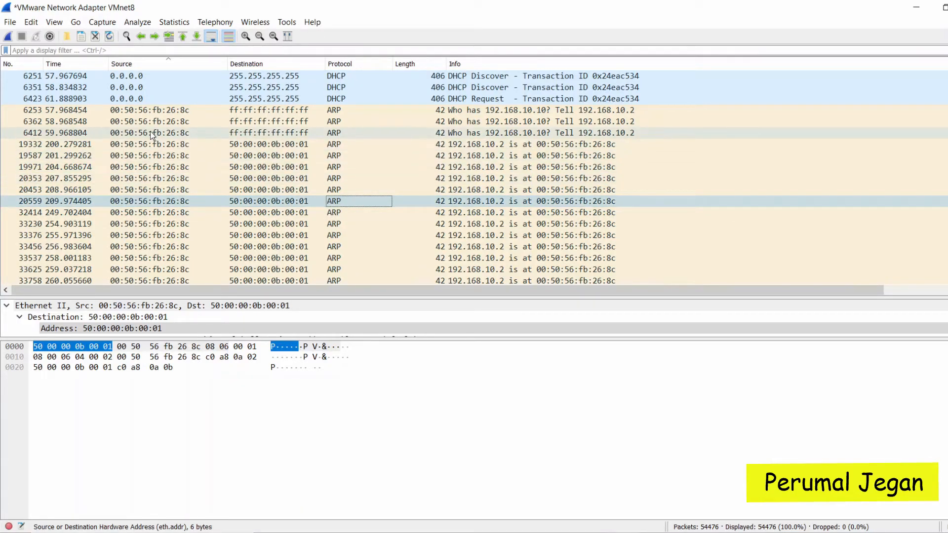
click(148, 144)
key(Right)
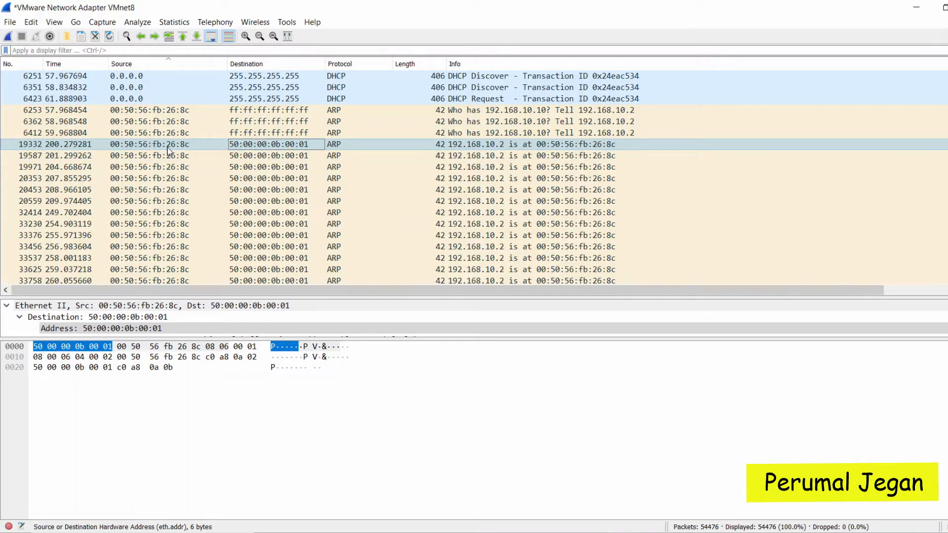
Step: Compare the source and destination addresses of the three DHCP packets, ending on packet 6251
click(187, 98)
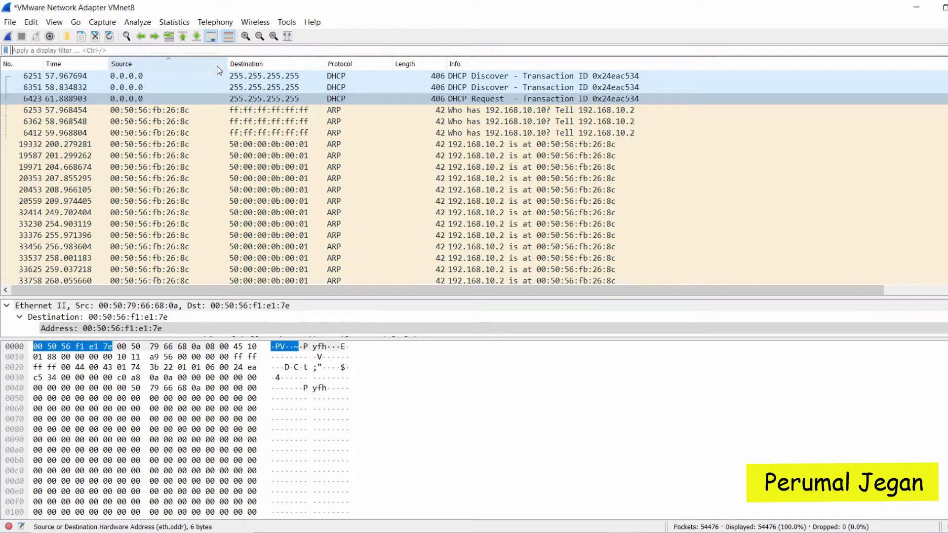
click(134, 90)
click(245, 86)
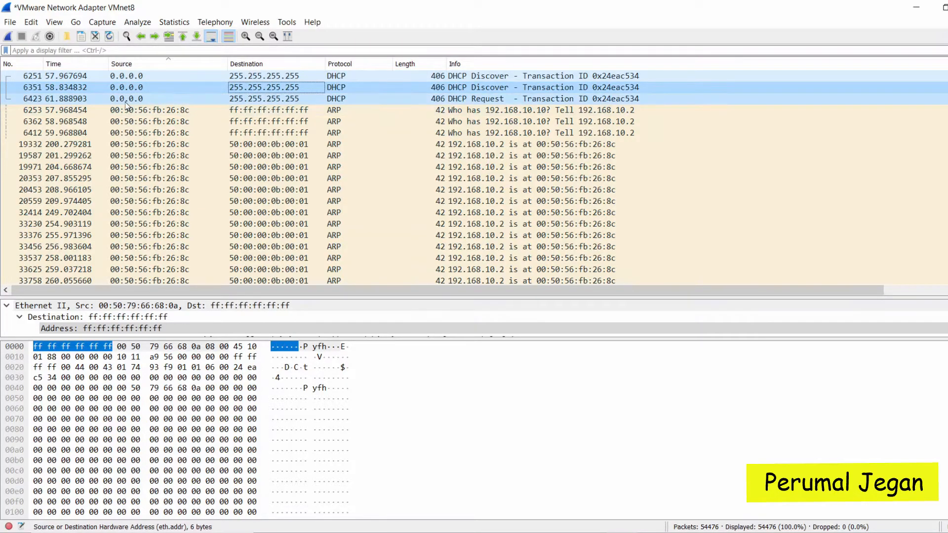
click(251, 98)
click(167, 88)
click(149, 76)
click(274, 77)
scroll(274, 169, down, 3)
scroll(296, 143, up, 3)
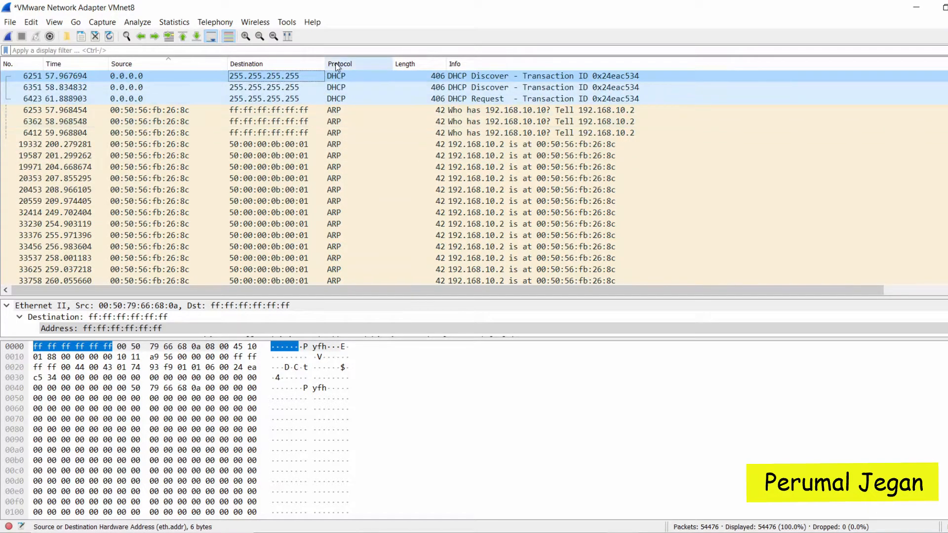
Step: Compare the protocol values of the DHCP and ARP packets, ending on packet 33537
click(333, 87)
click(338, 100)
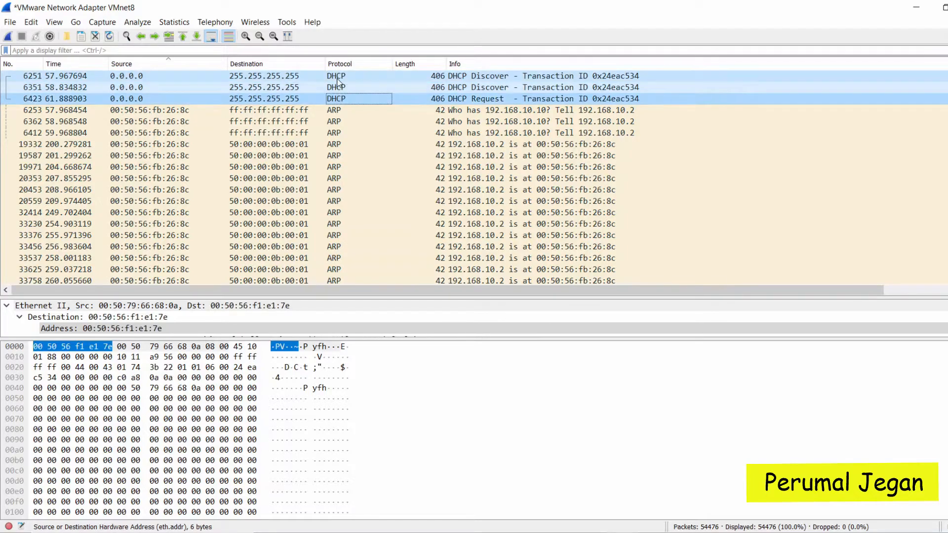
click(334, 76)
click(334, 112)
click(334, 156)
click(333, 202)
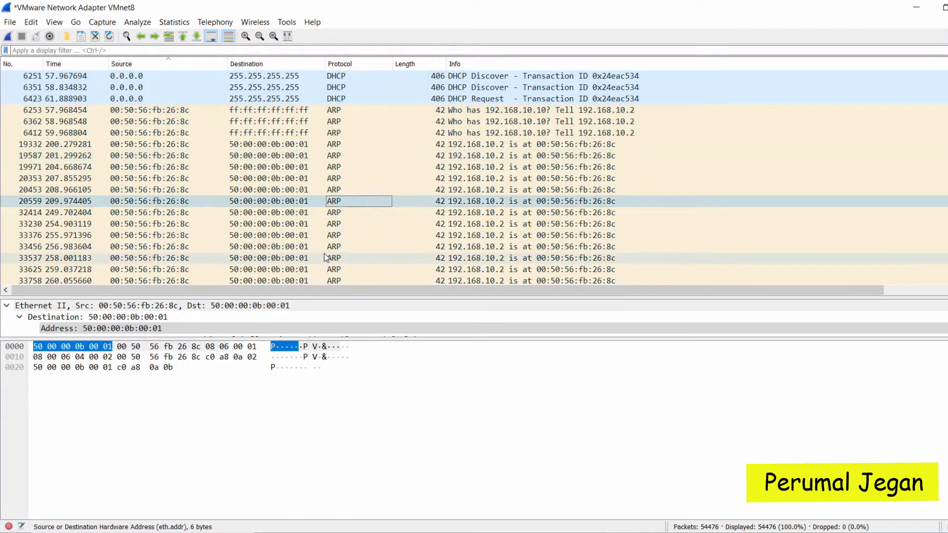
click(296, 258)
scroll(350, 186, down, 4)
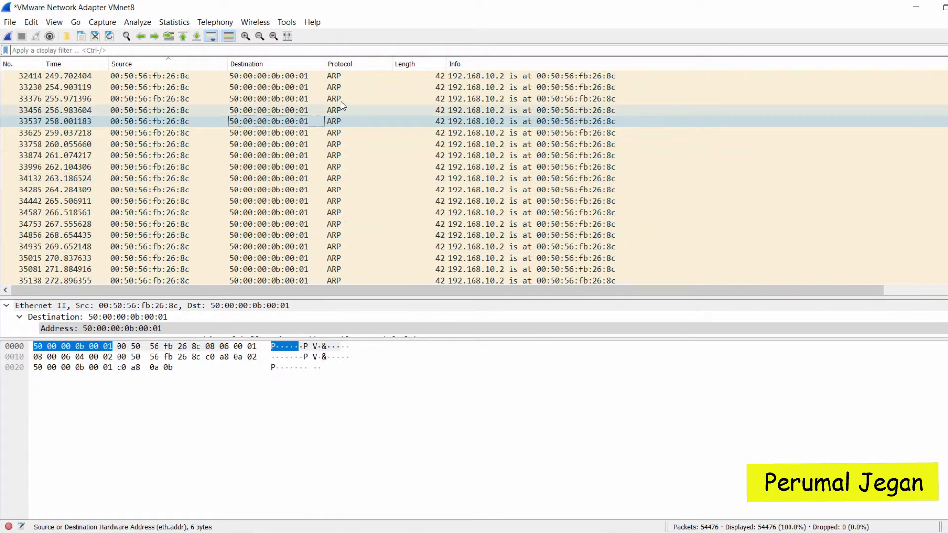
scroll(341, 101, up, 4)
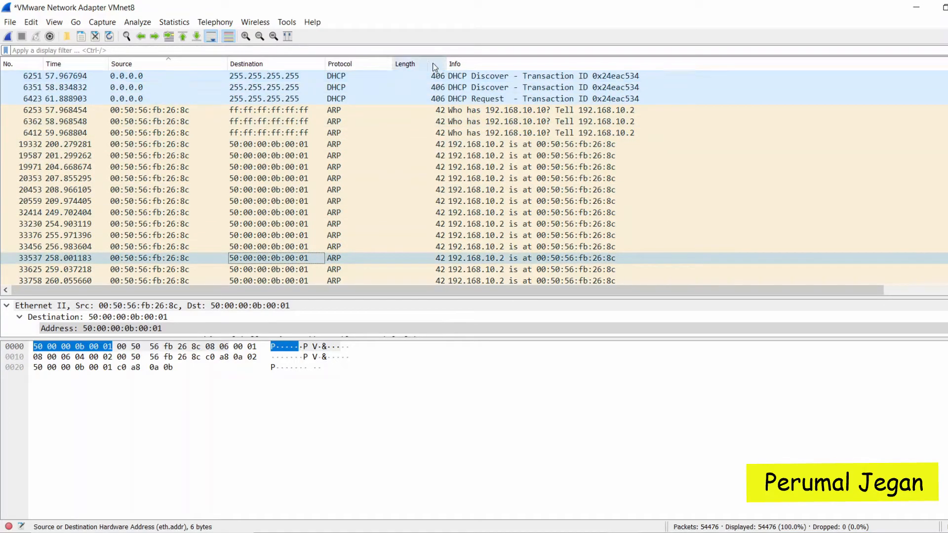
Step: Widen the Length column slightly and select DHCP packet 6251 to check its length
drag(446, 63, 460, 63)
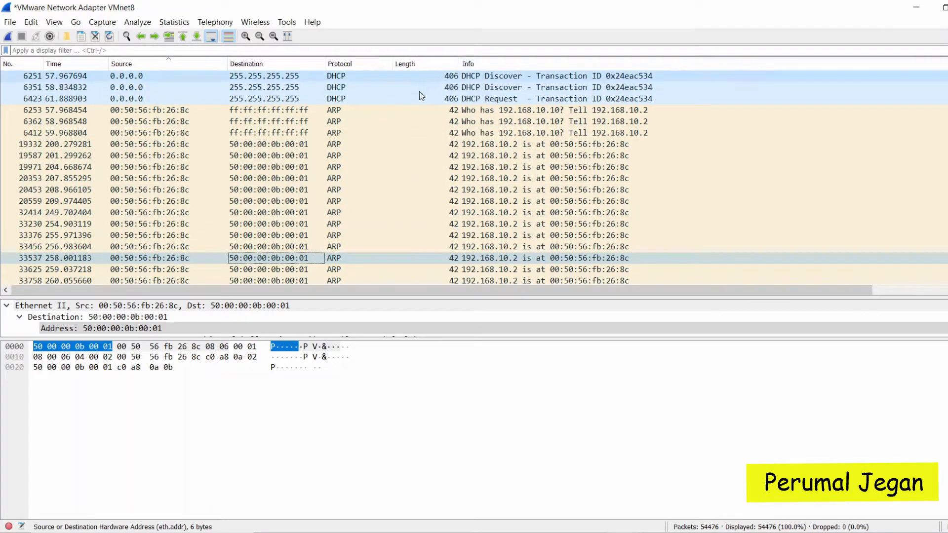
scroll(398, 106, down, 1)
scroll(395, 104, up, 1)
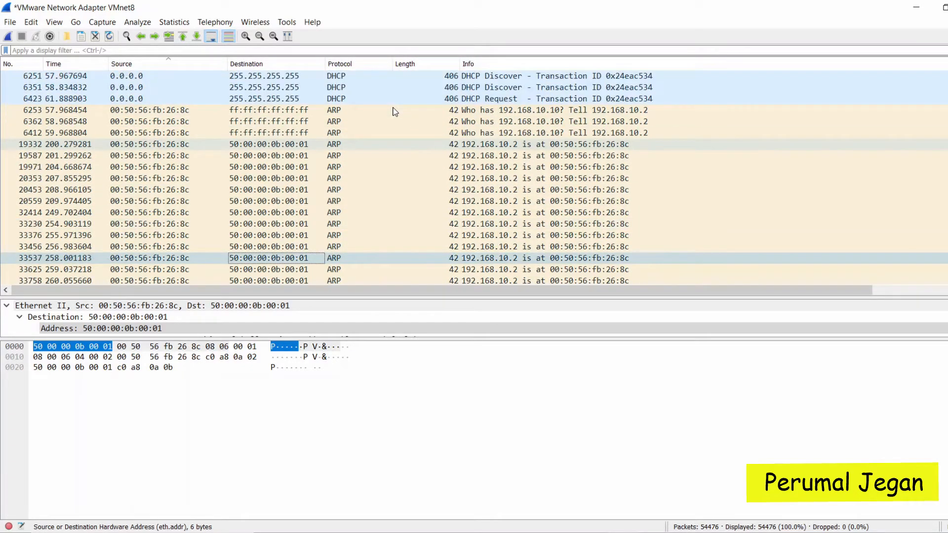
click(394, 77)
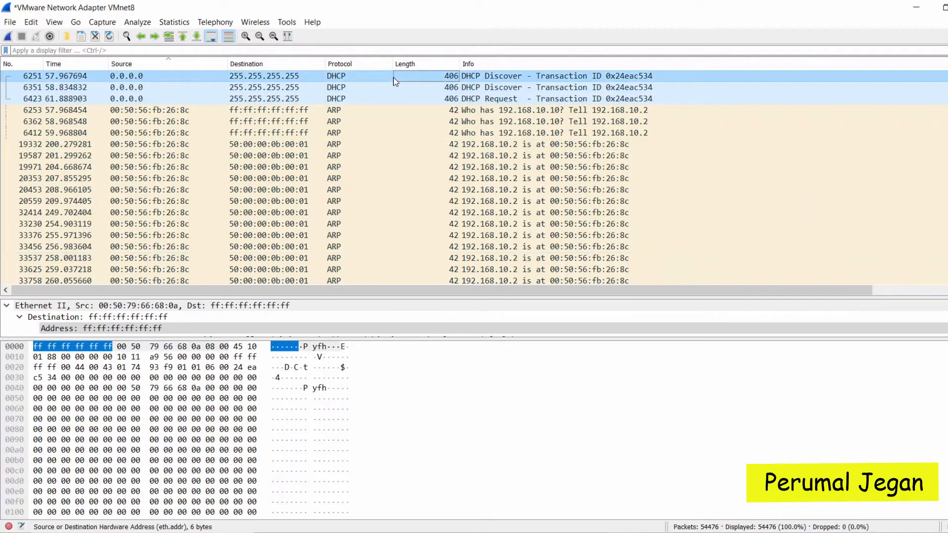
Step: Sort the packets by Info and select ARP packets 36720 and 19587 in turn to read their info text
click(472, 66)
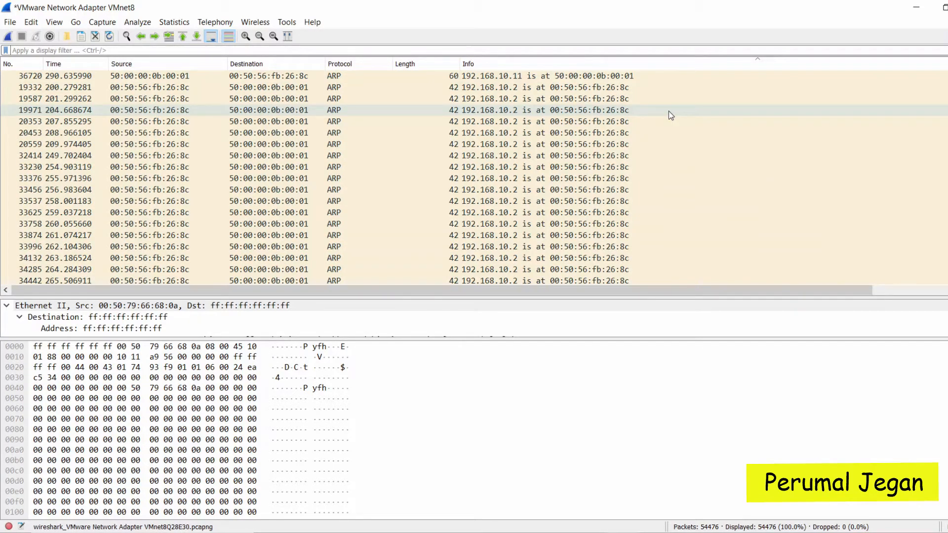
click(498, 77)
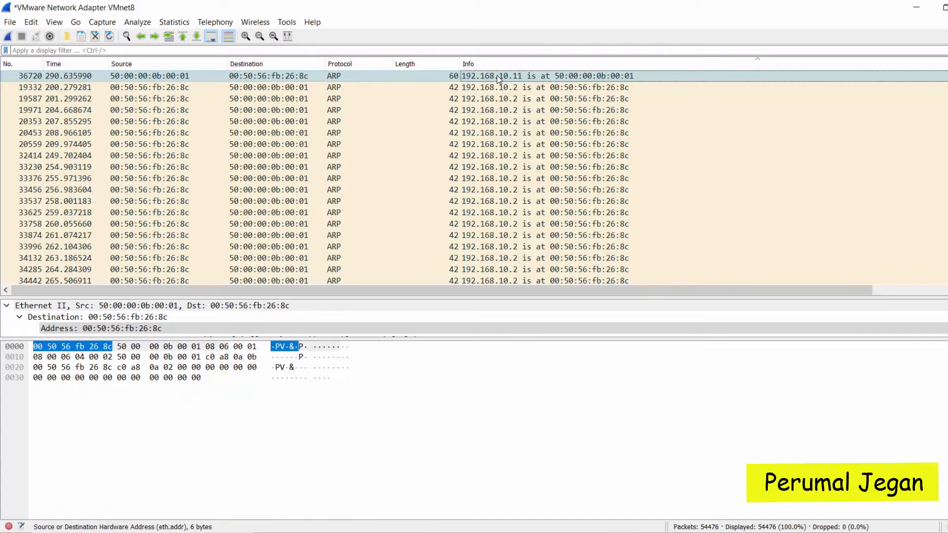
click(518, 99)
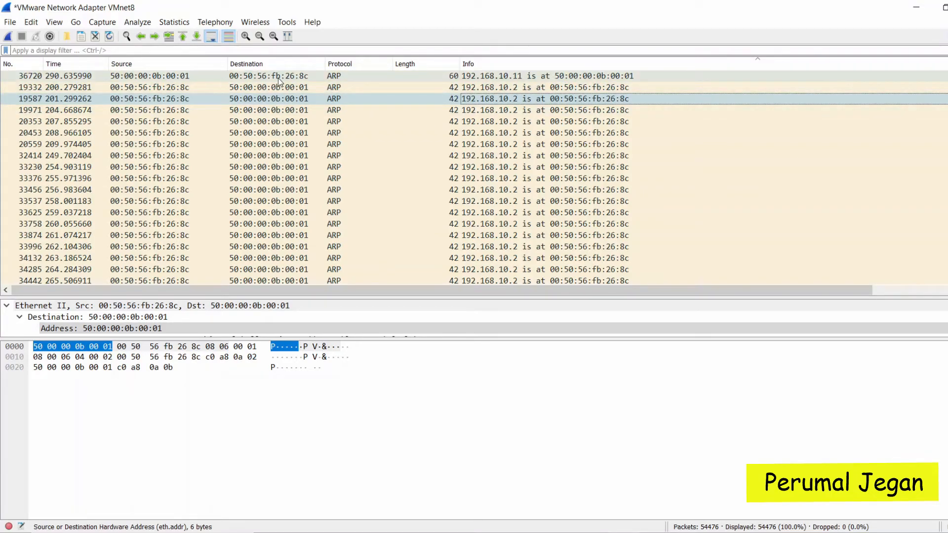
Step: Clear the stray text from the display filter and start a new capture without saving the current packets
key(ctrl+slash)
text(z)
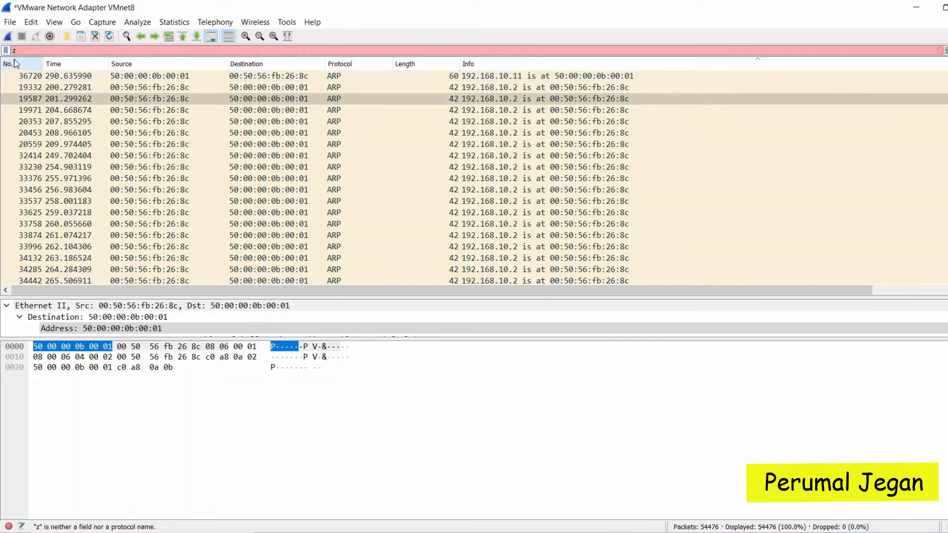
key(BackSpace)
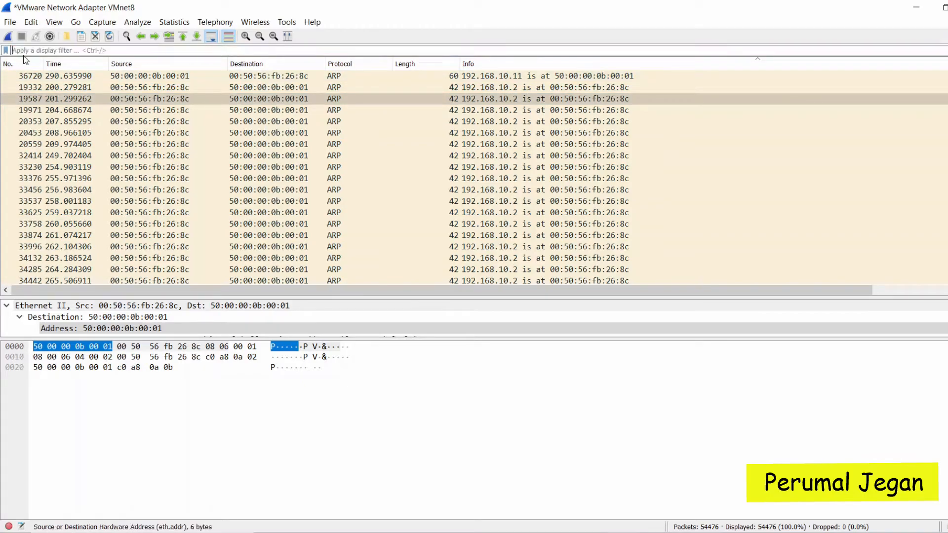
click(8, 36)
click(509, 293)
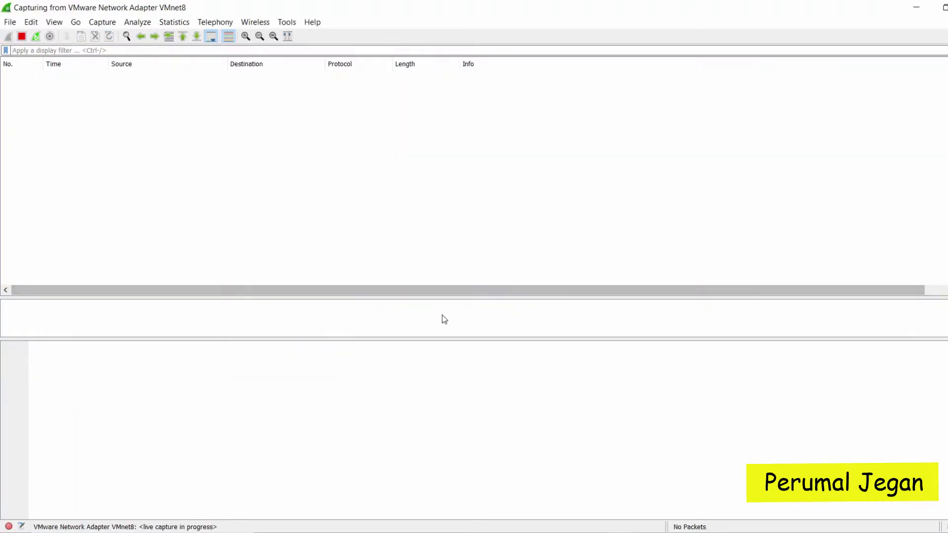
Step: Enlarge the packet details pane, select STP packets in the running capture and leave the display filter empty
drag(444, 338, 444, 371)
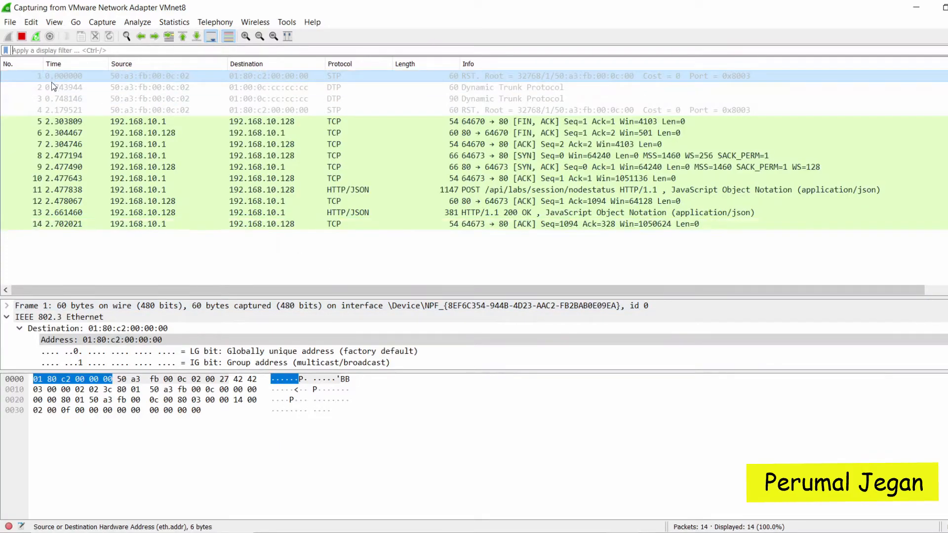
click(50, 78)
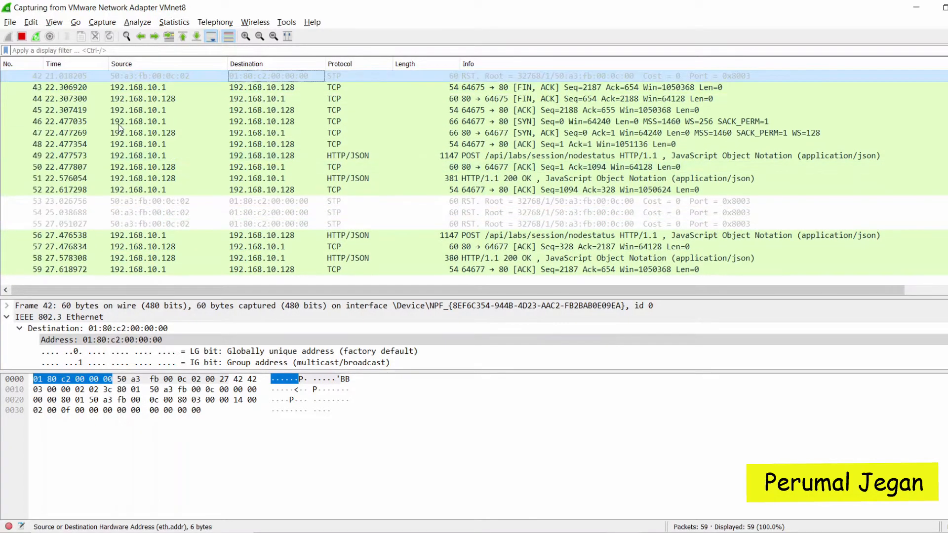
text(z)
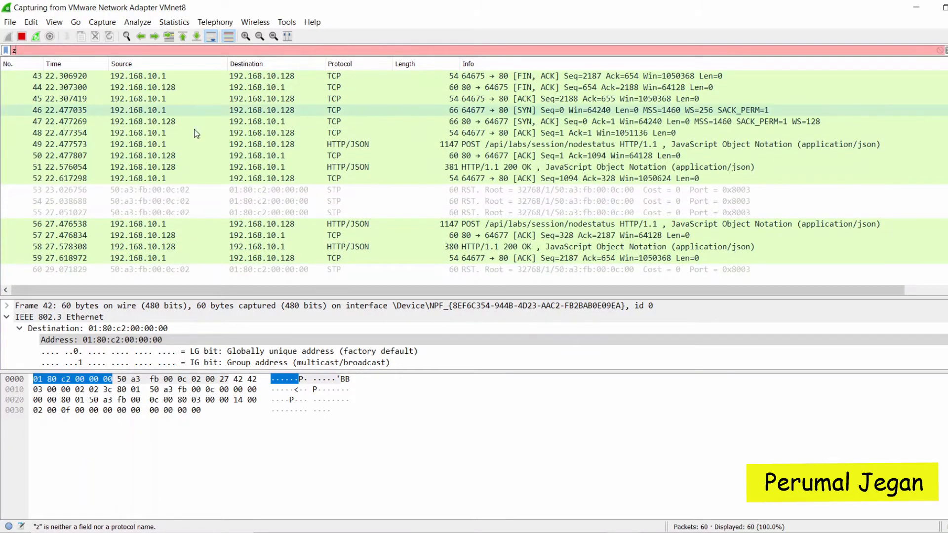
key(BackSpace)
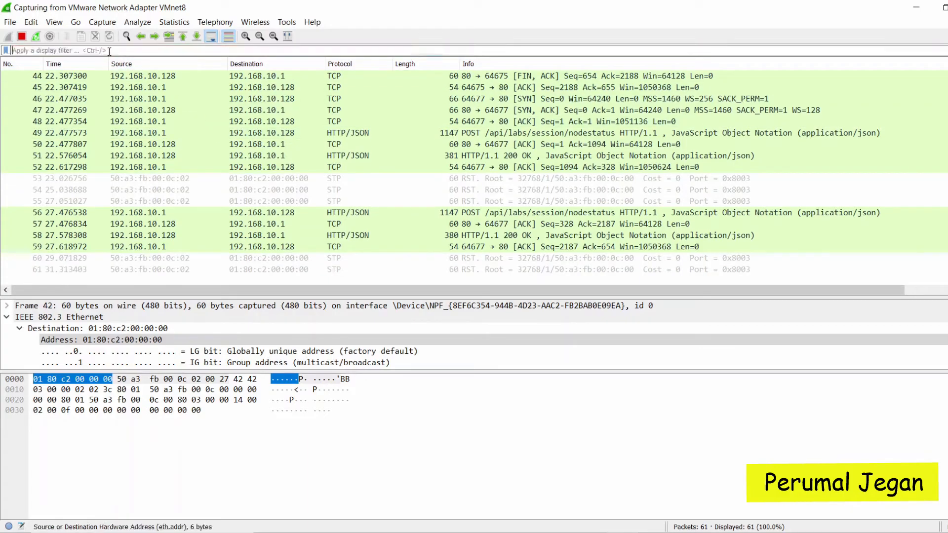
Step: Stop the live capture, check which file commands are available before and after stopping, and select packet 68
click(9, 22)
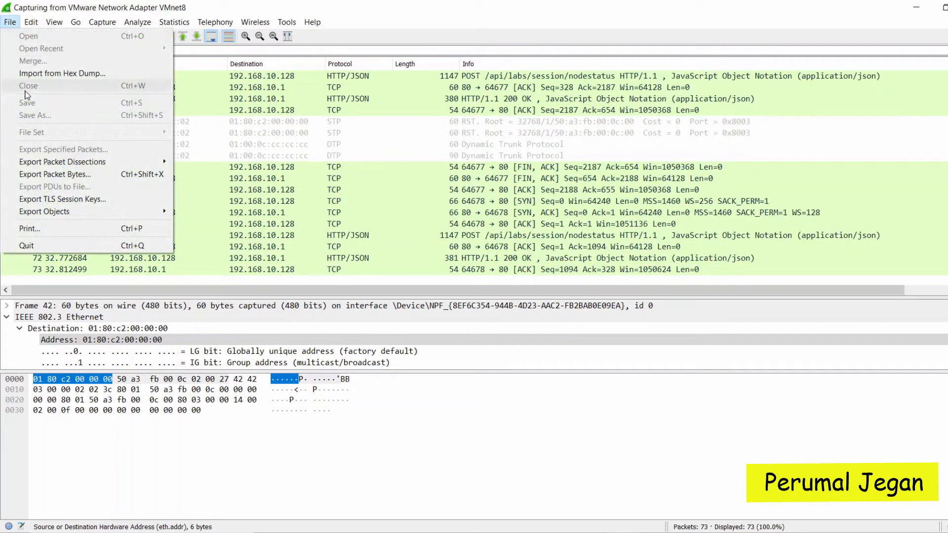
click(247, 123)
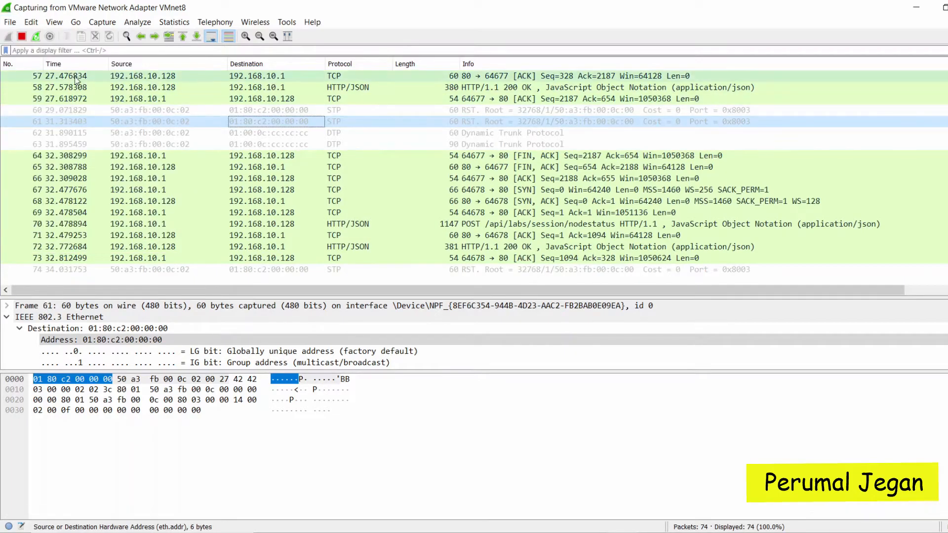
click(17, 37)
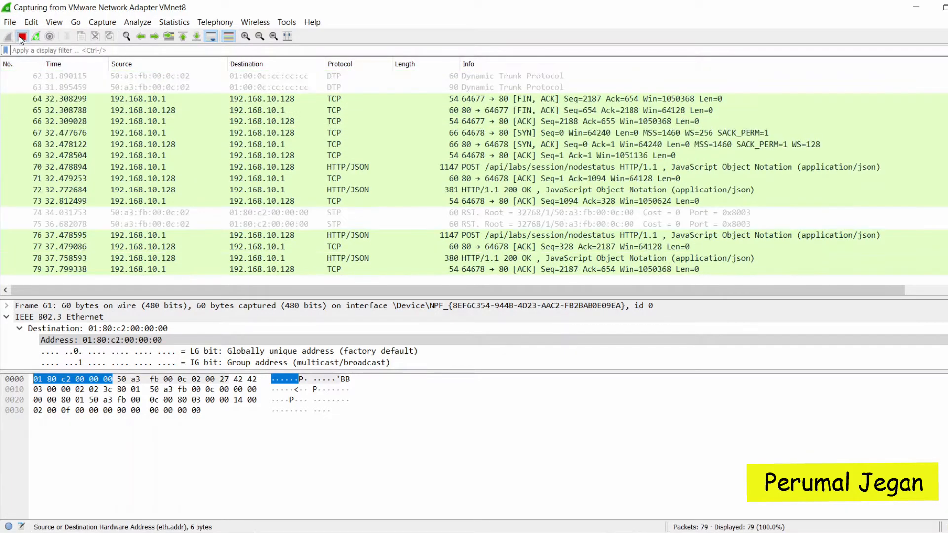
click(9, 25)
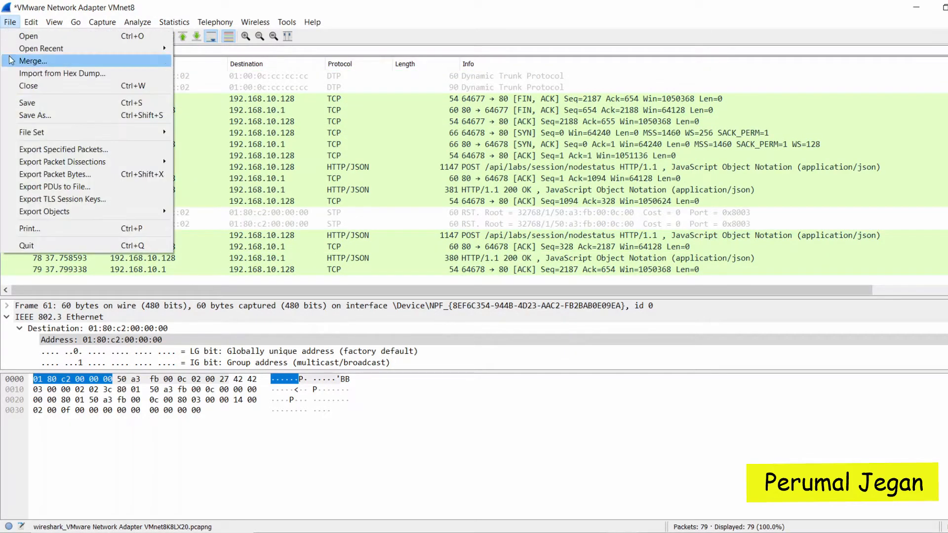
click(251, 145)
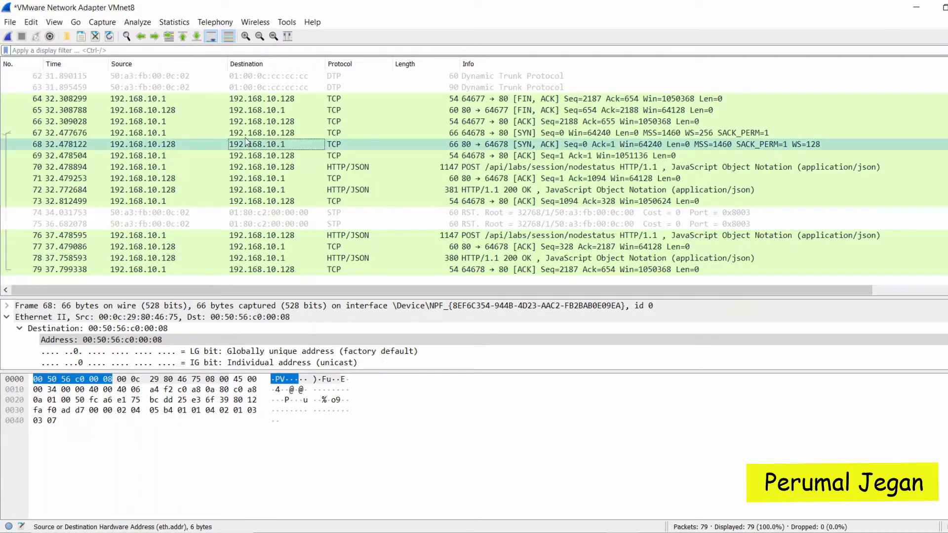
Step: Start a new capture without saving the current packets, and restart the running capture, again without saving
click(8, 37)
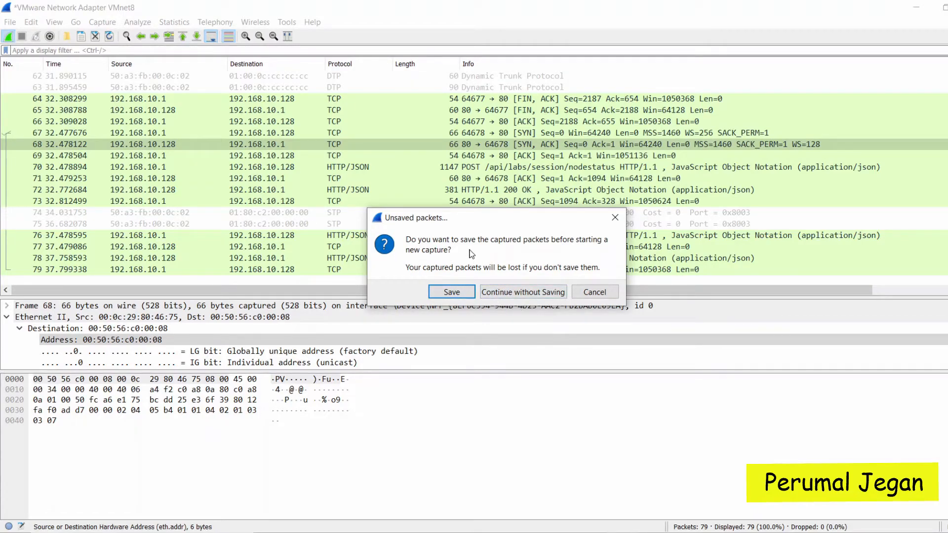
click(519, 292)
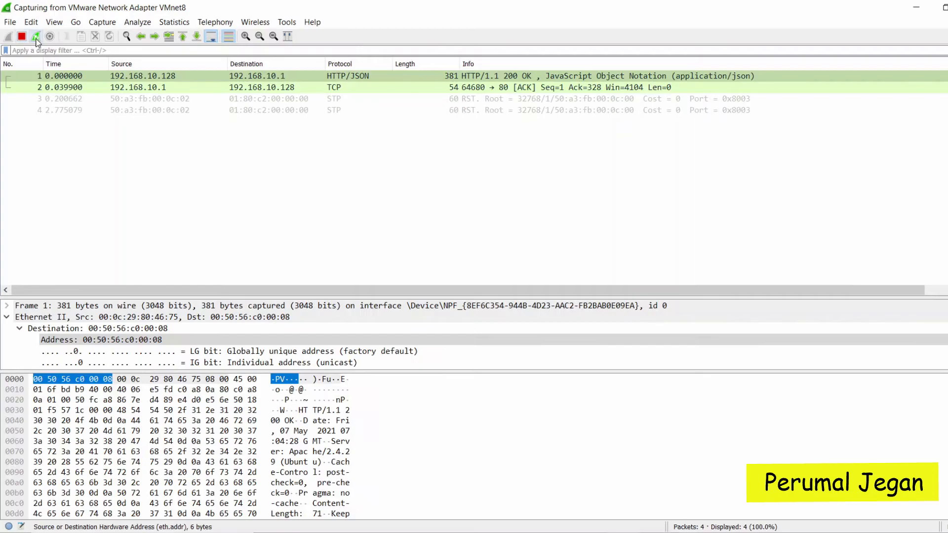
click(36, 38)
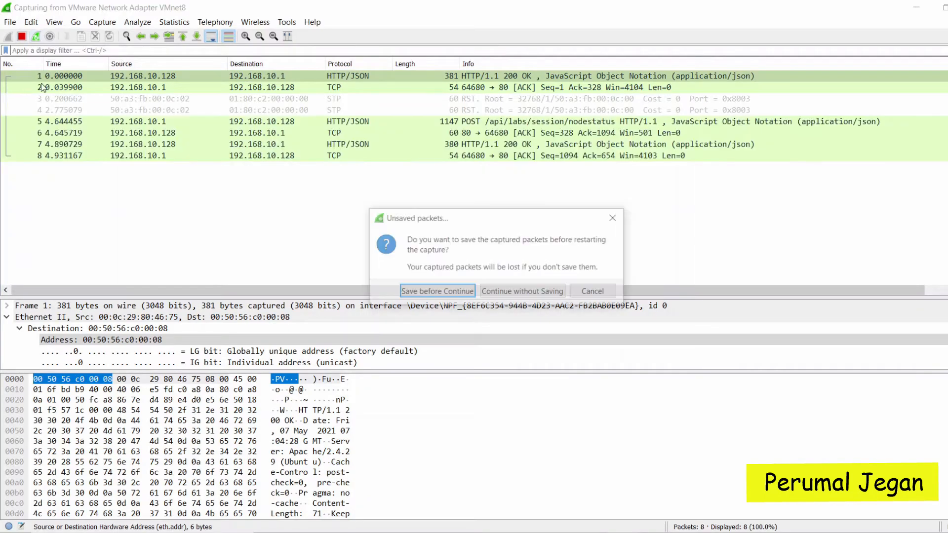
click(522, 293)
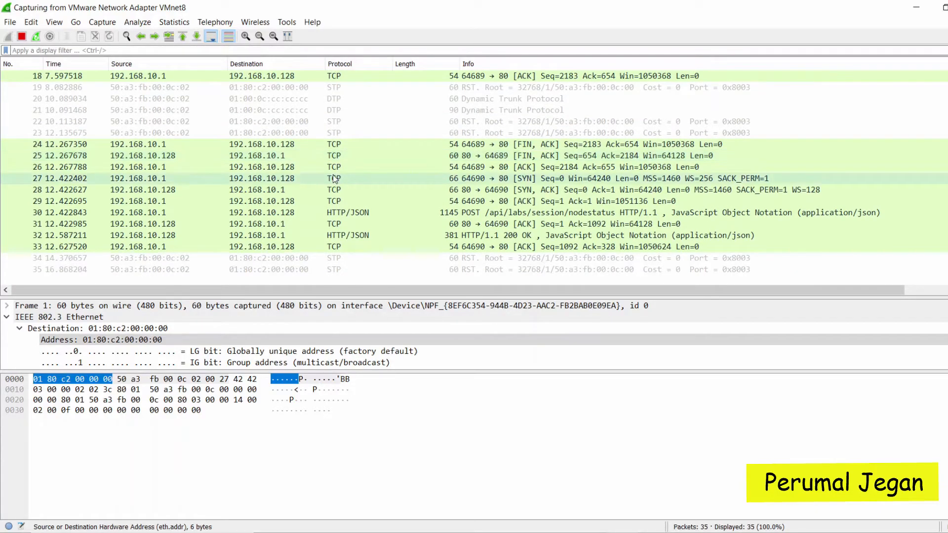
Step: Select TCP packets in the running capture and follow the TCP stream of packet 47
click(332, 134)
click(333, 156)
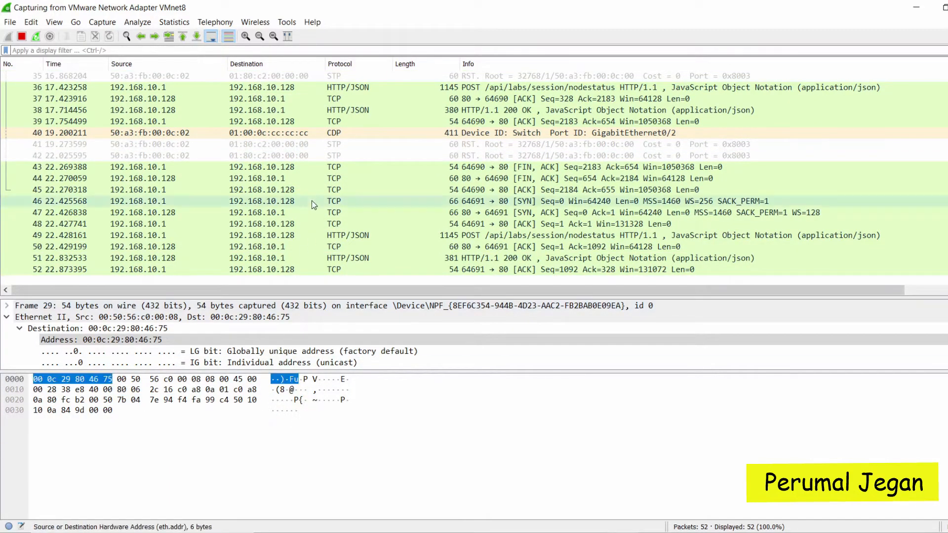
click(316, 183)
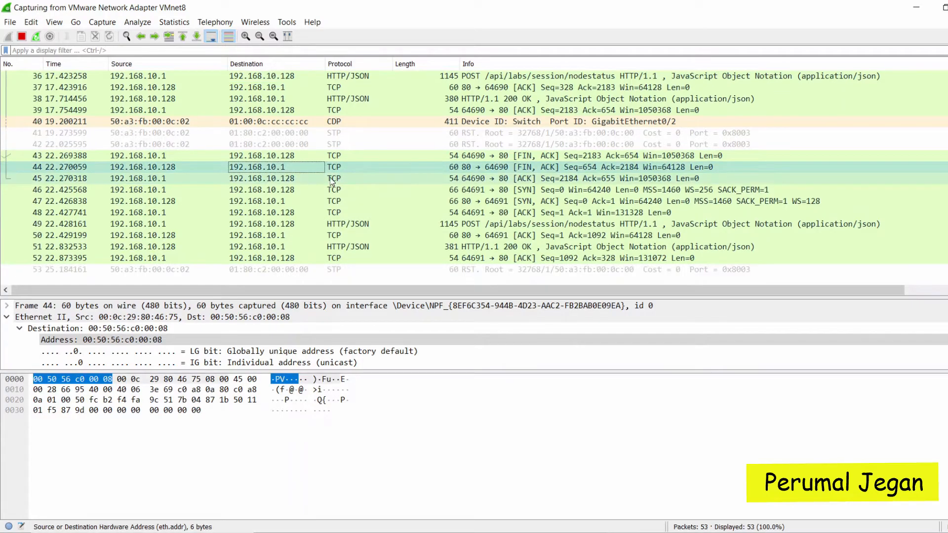
right_click(330, 168)
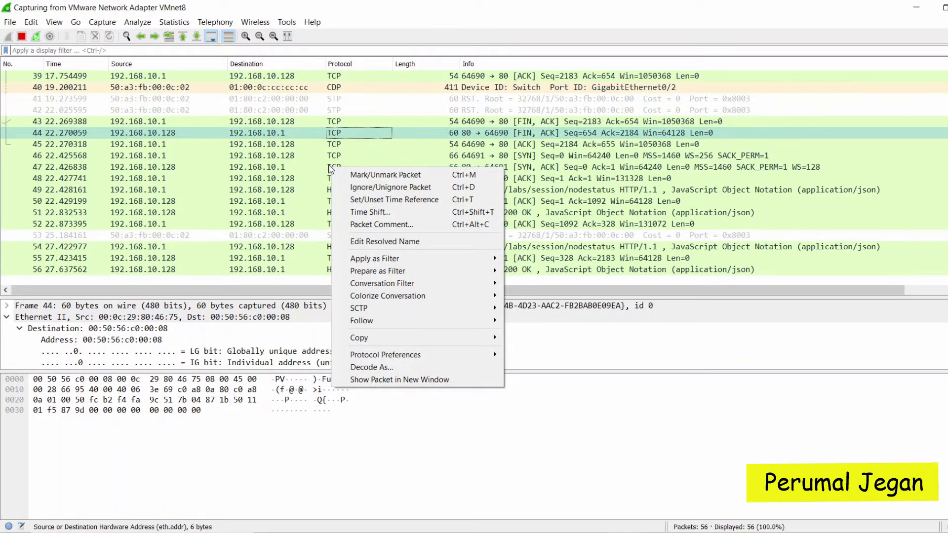
click(333, 144)
click(333, 145)
right_click(333, 145)
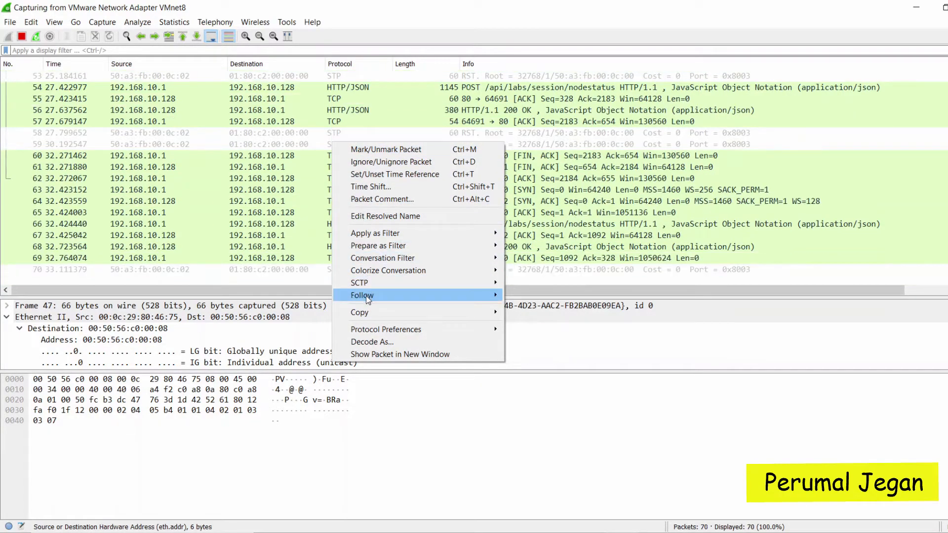
mouse_move(365, 295)
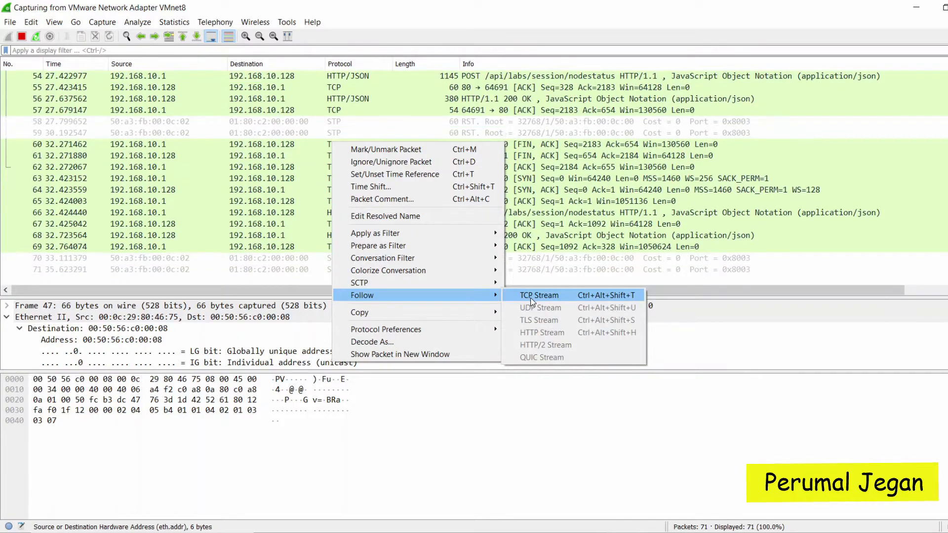
click(530, 296)
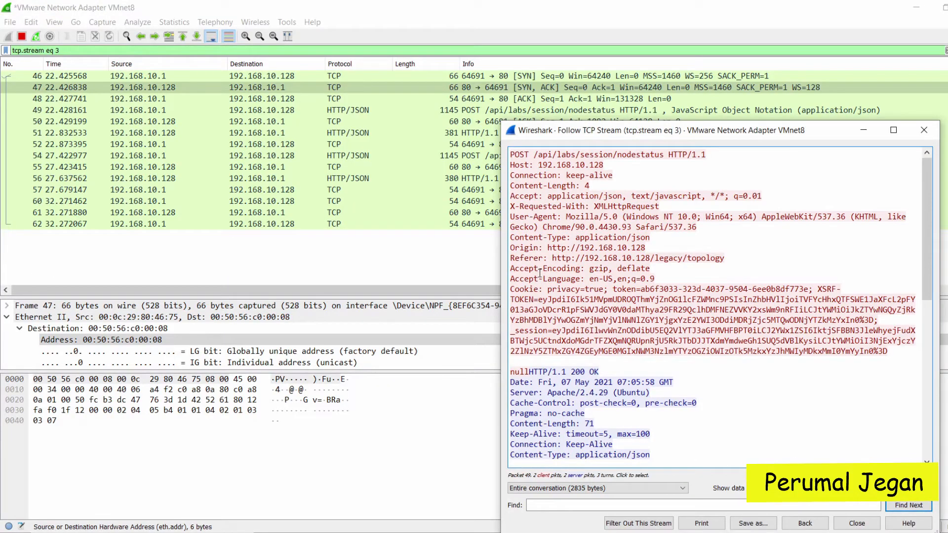
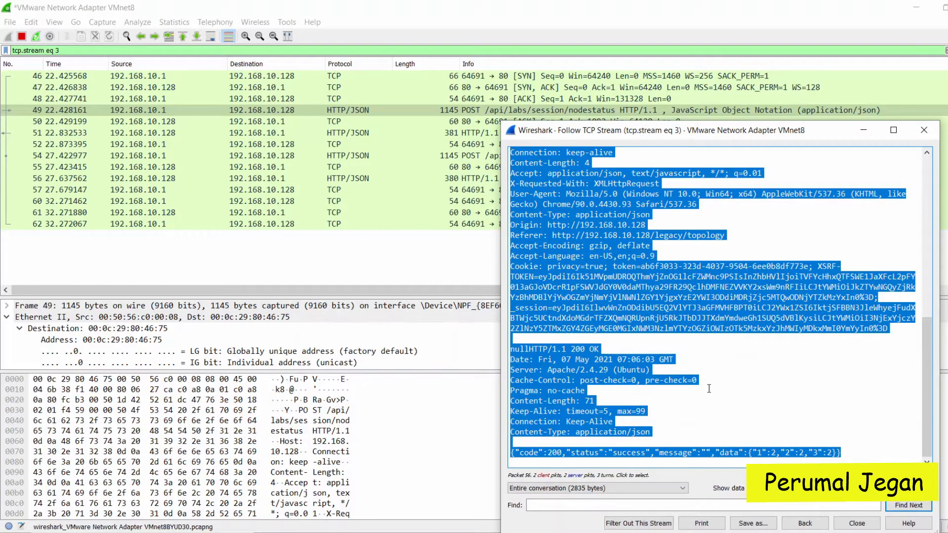
Step: Read through the followed TCP stream's client request and server response, highlight the response headers, and close the stream window
scroll(710, 390, up, 4)
click(664, 213)
scroll(669, 248, up, 5)
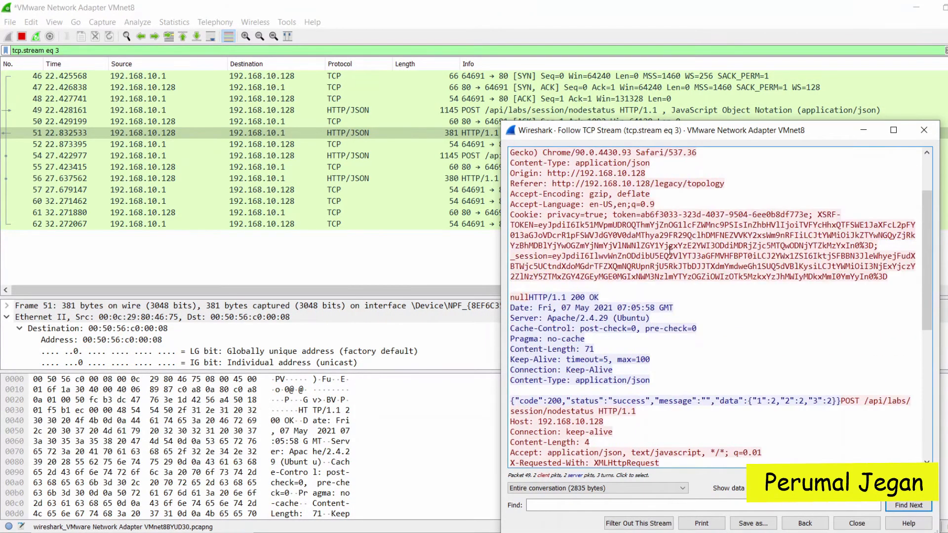
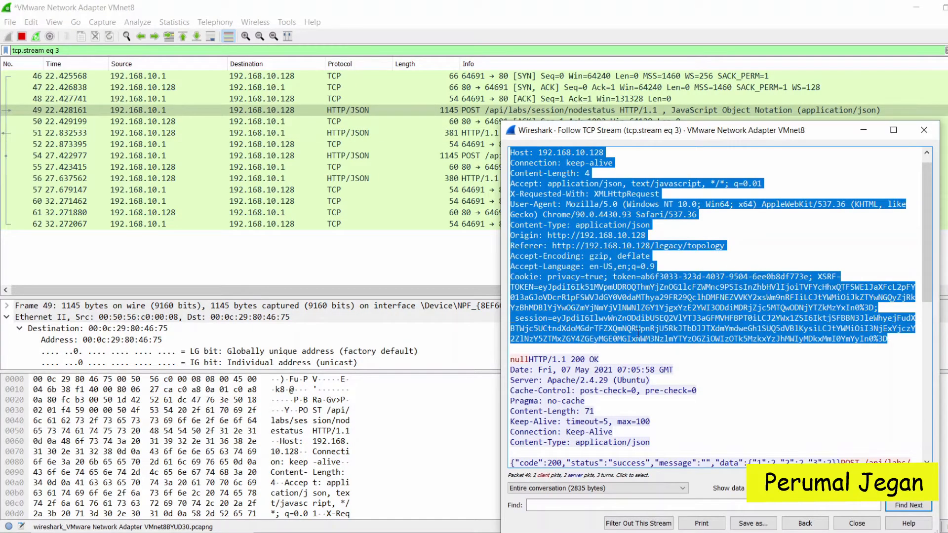
drag(533, 359, 672, 435)
scroll(673, 431, down, 5)
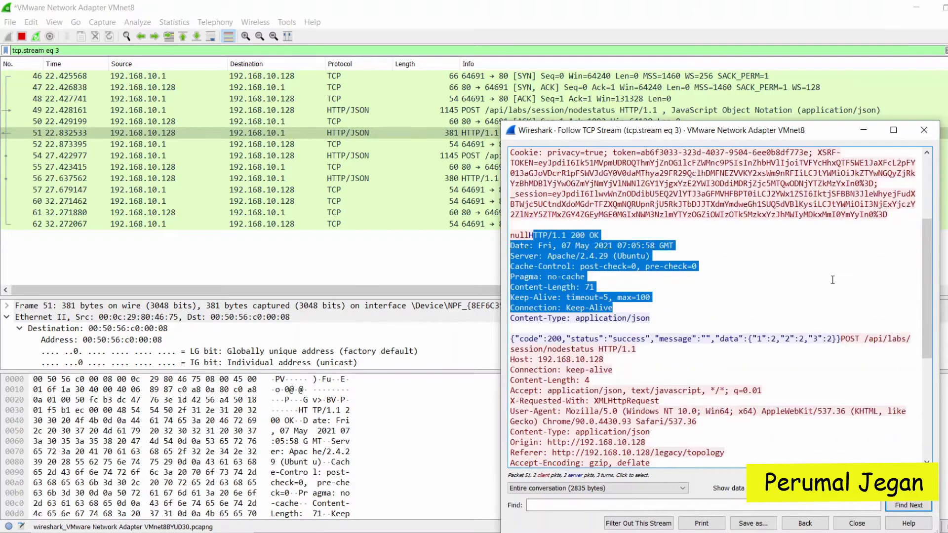
scroll(814, 280, down, 6)
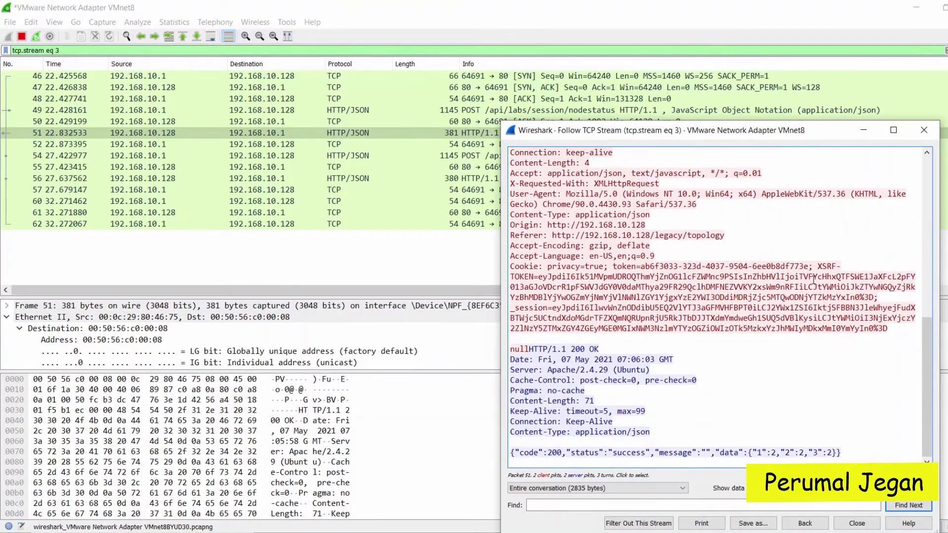
click(924, 131)
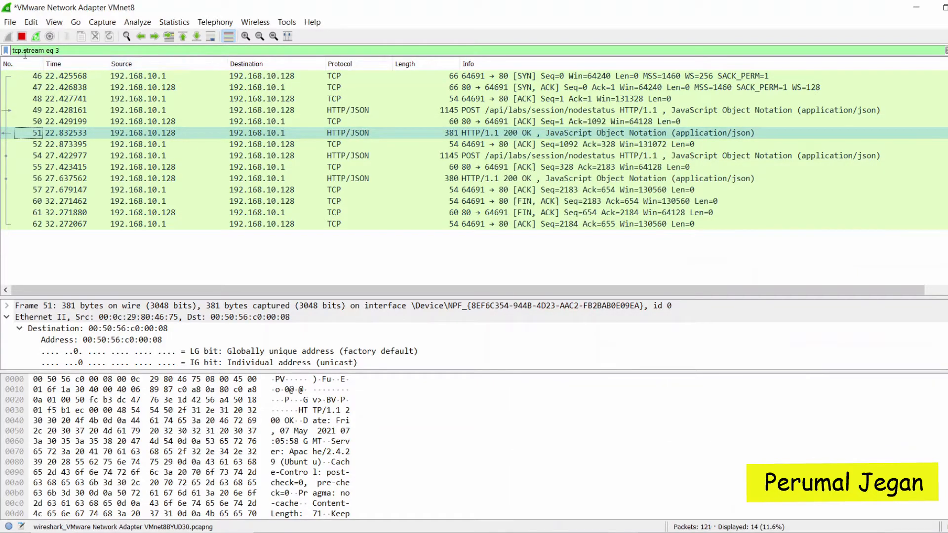
Step: Change the display filter to tcp.stream eq 4 and apply it
drag(21, 51, 57, 50)
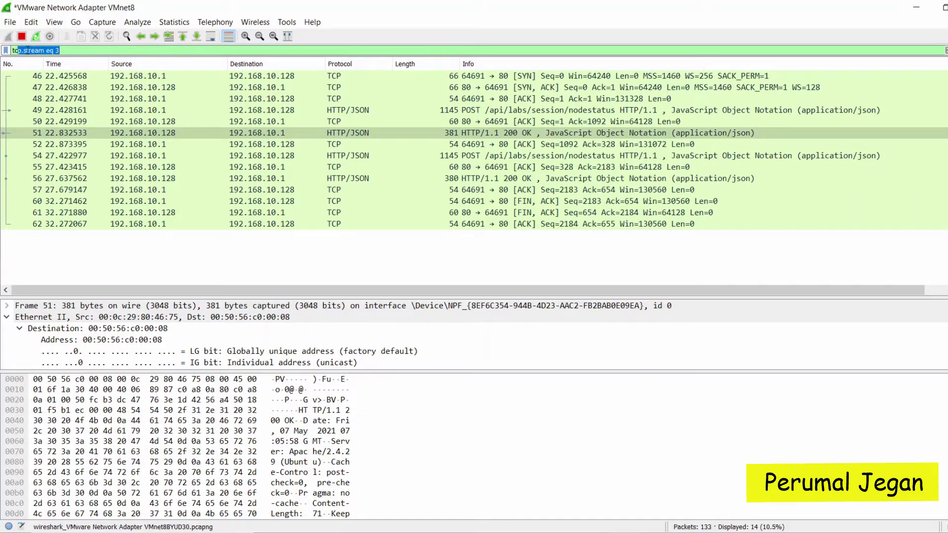
drag(15, 50, 60, 52)
click(68, 49)
key(BackSpace)
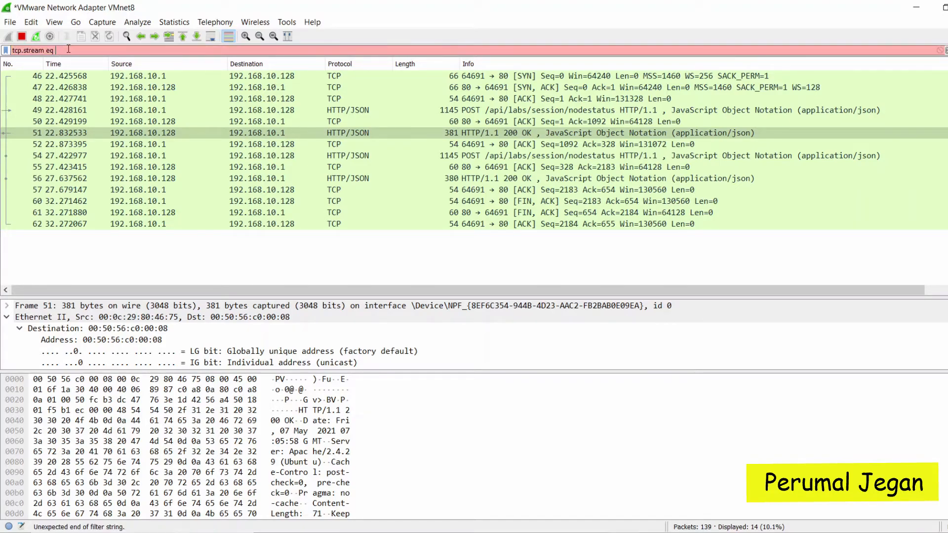
text(4)
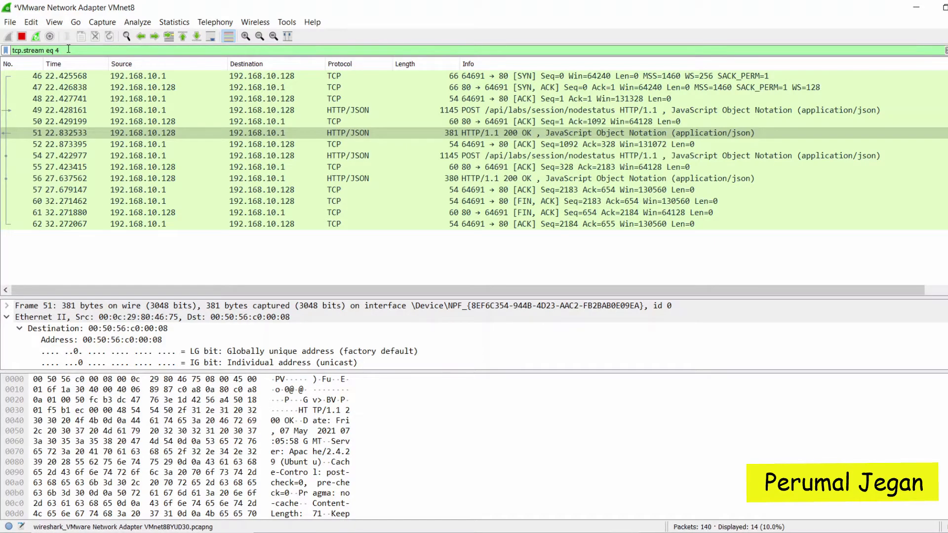
key(Return)
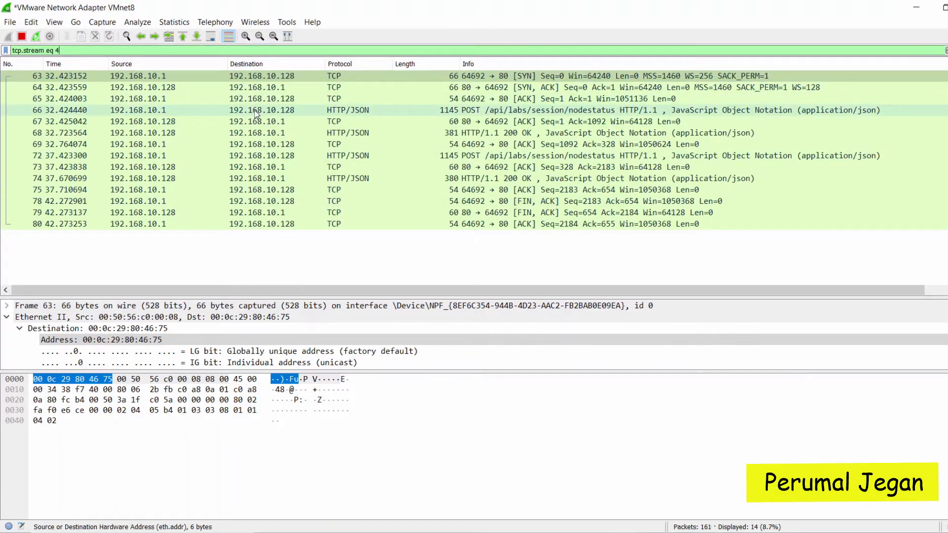
Step: Apply the display filter tcp.stream eq 5 and select packet 89
key(BackSpace)
text(5)
key(Return)
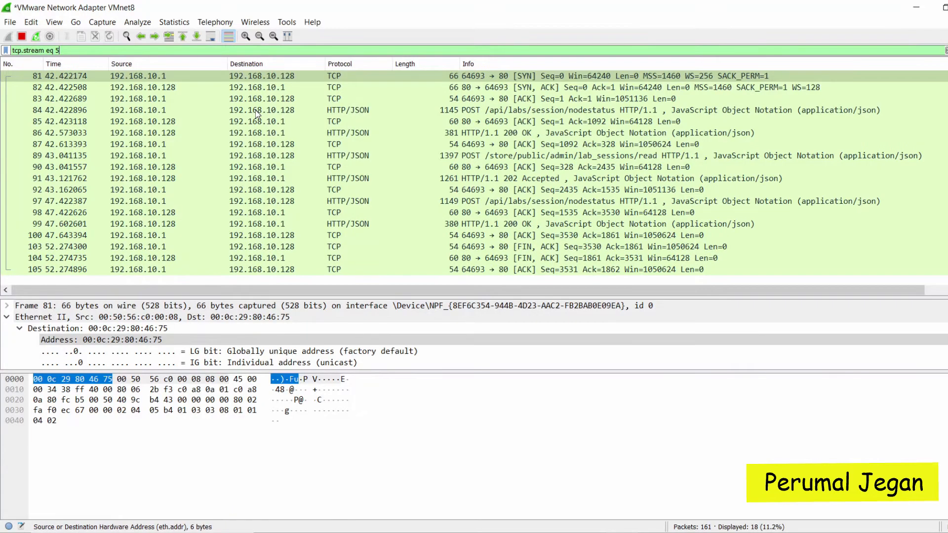
click(236, 155)
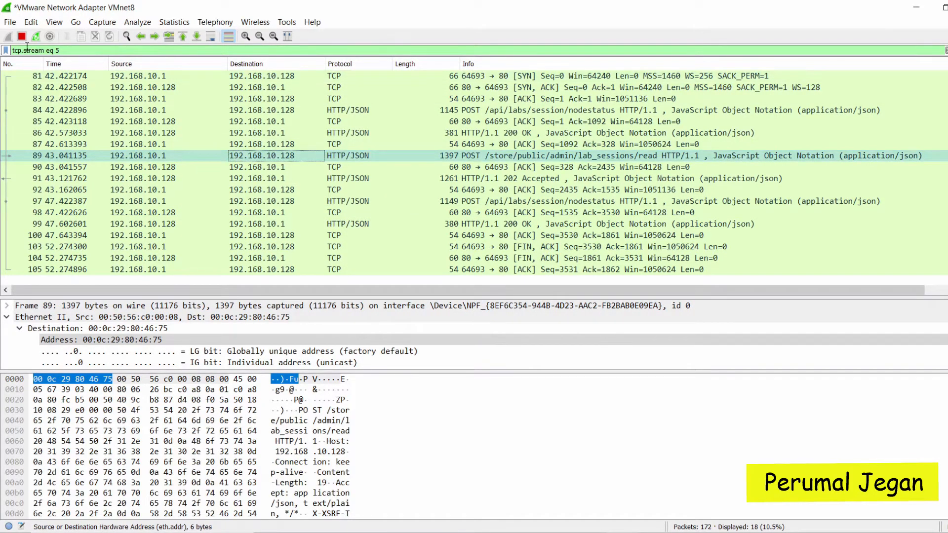
Step: Follow the TCP stream of packet 87 and close its stream window
right_click(264, 144)
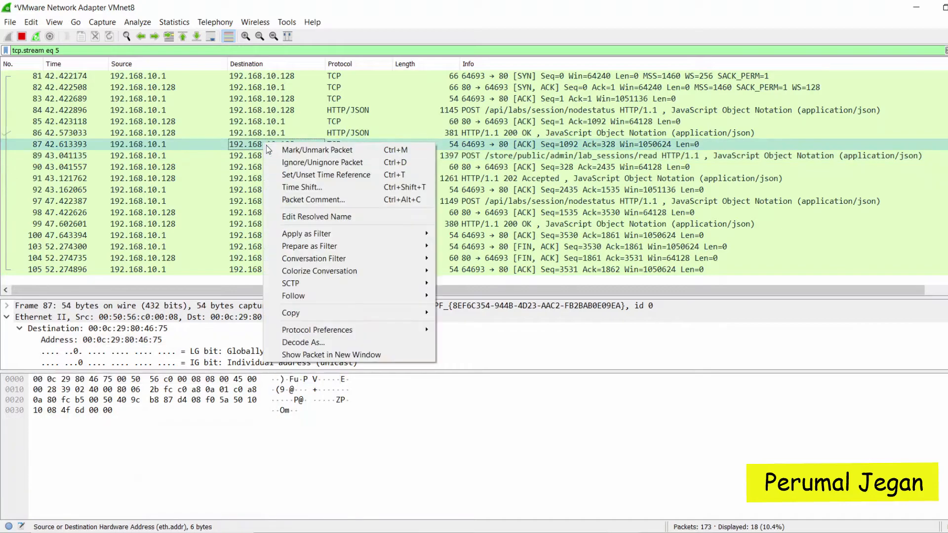
mouse_move(303, 295)
click(469, 296)
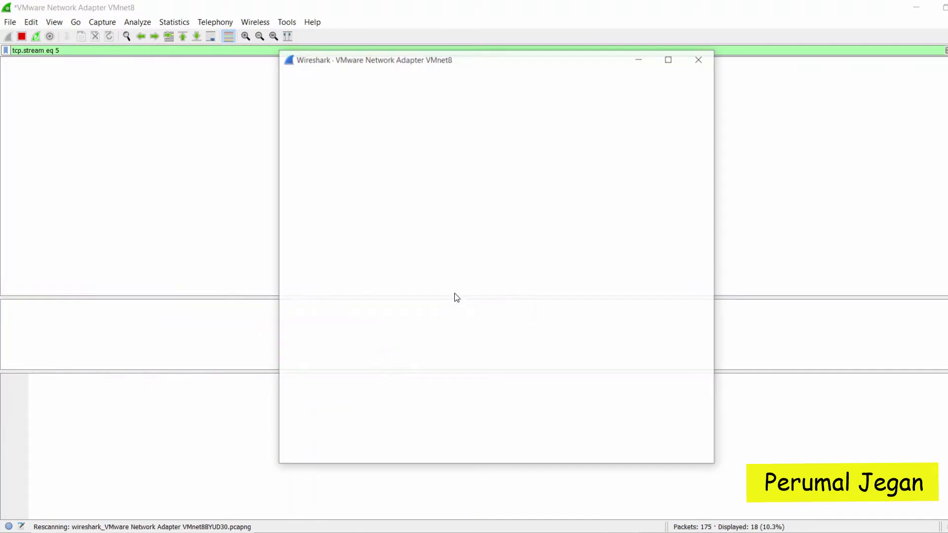
click(700, 57)
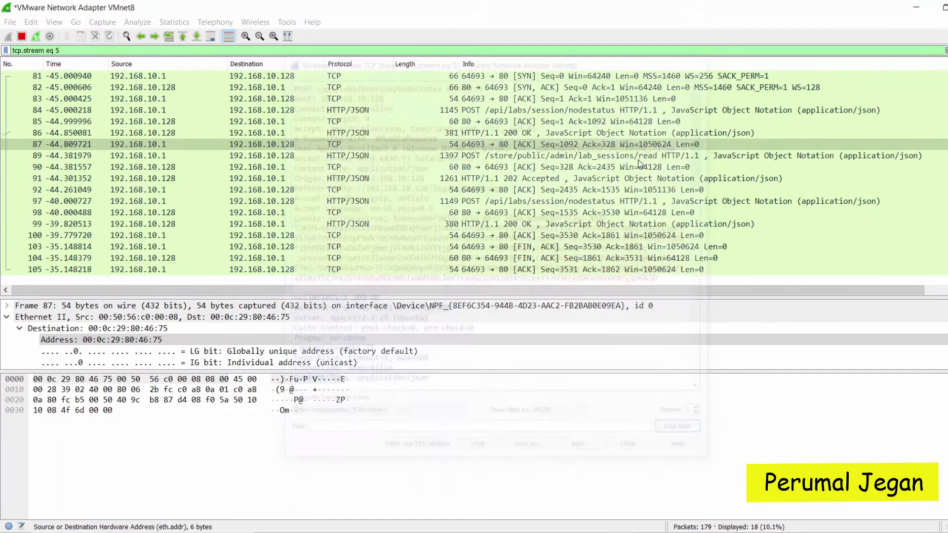
Step: Follow the HTTP stream of packet 91, read through its requests and responses, and close the stream window
click(333, 181)
right_click(332, 182)
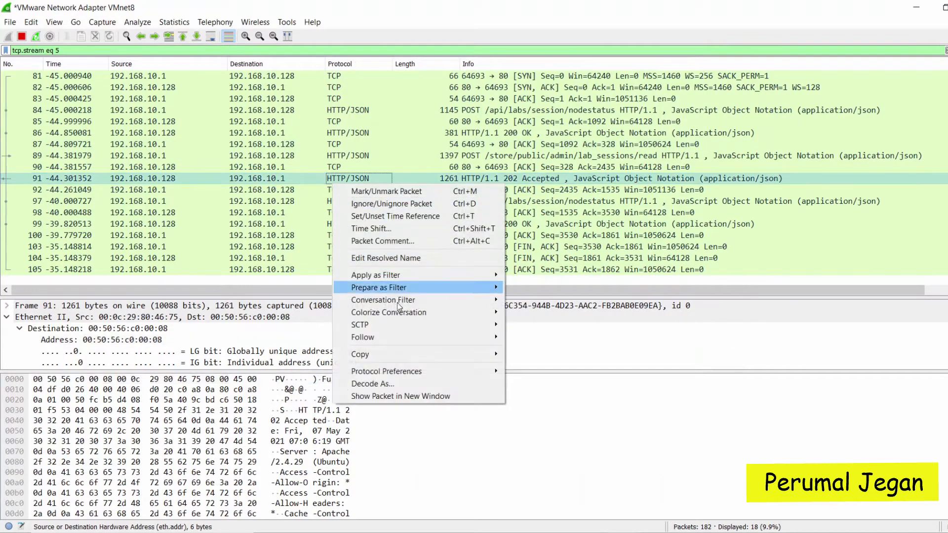
mouse_move(390, 337)
click(528, 374)
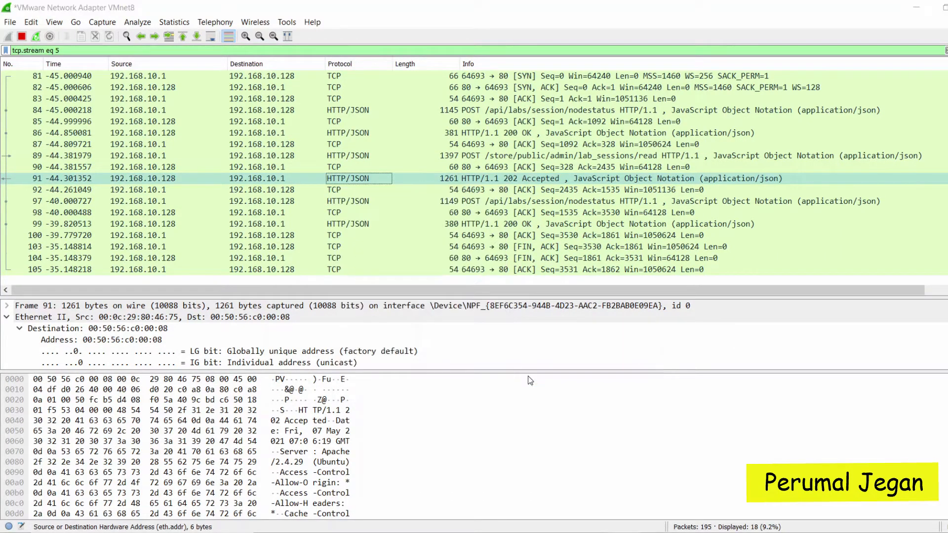
scroll(406, 228, down, 9)
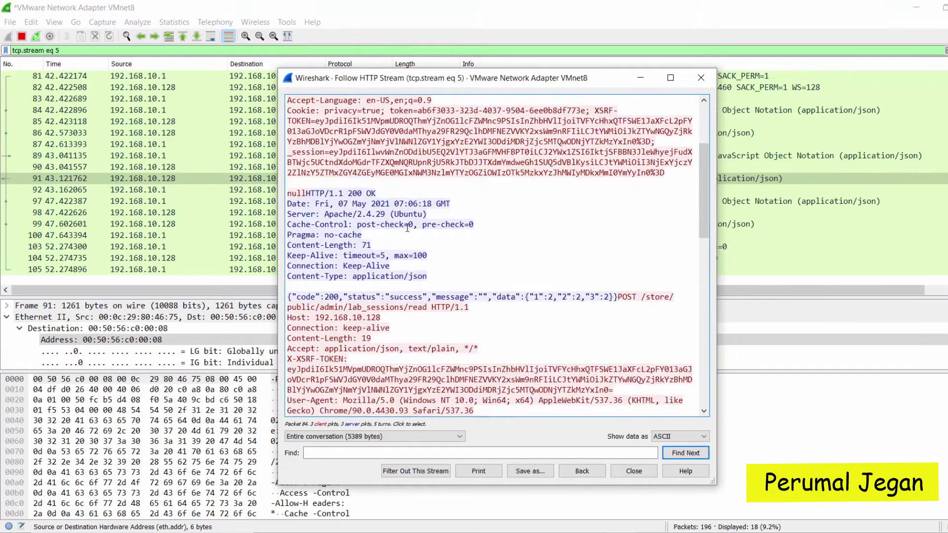
drag(705, 231, 665, 144)
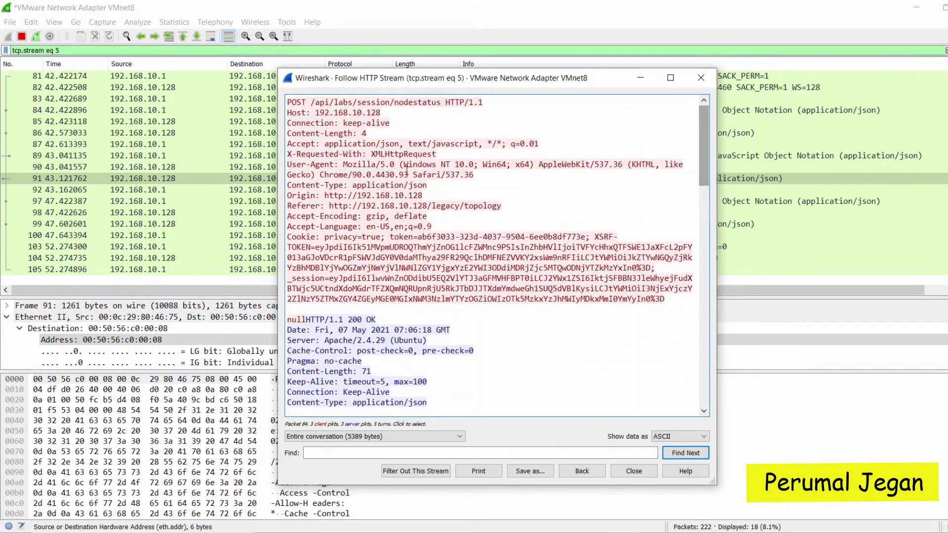
drag(320, 123, 549, 521)
click(617, 238)
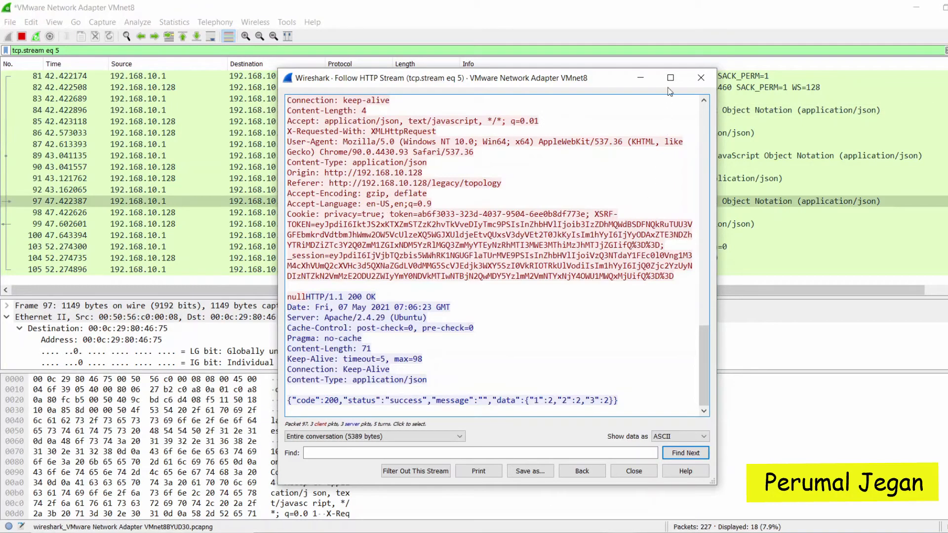
click(703, 76)
click(716, 121)
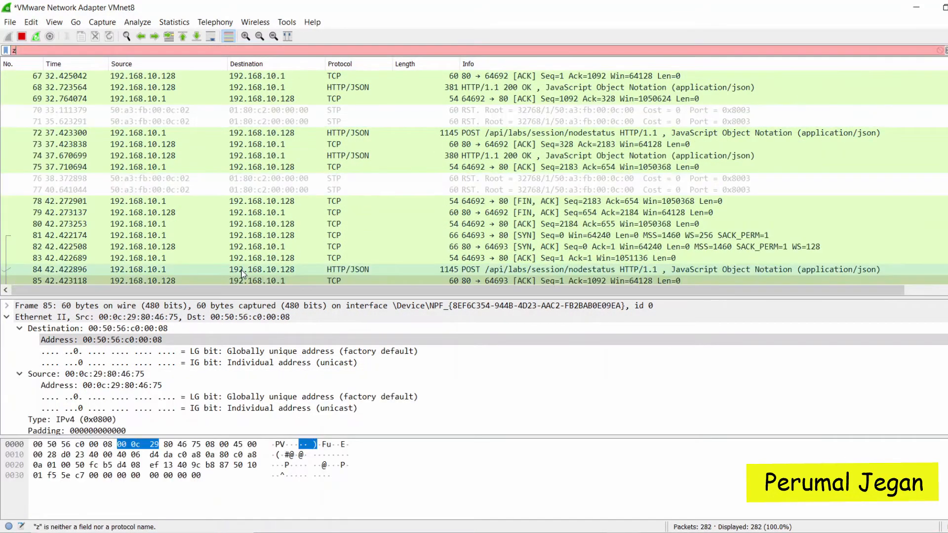
Step: Clear the display filter and apply packet 85's Ethernet destination address as the filter, eth.dst == 00:50:56:c0:00:08
key(BackSpace)
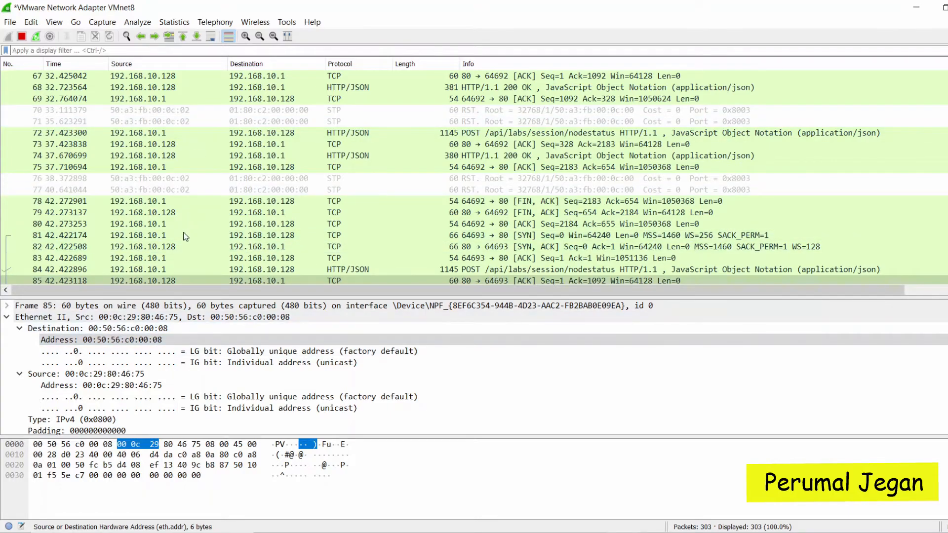
click(126, 329)
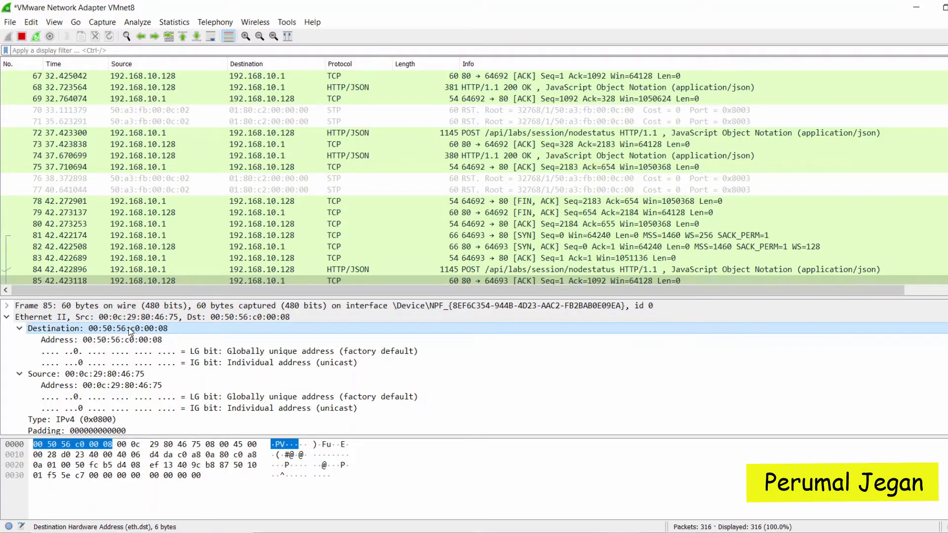
right_click(130, 331)
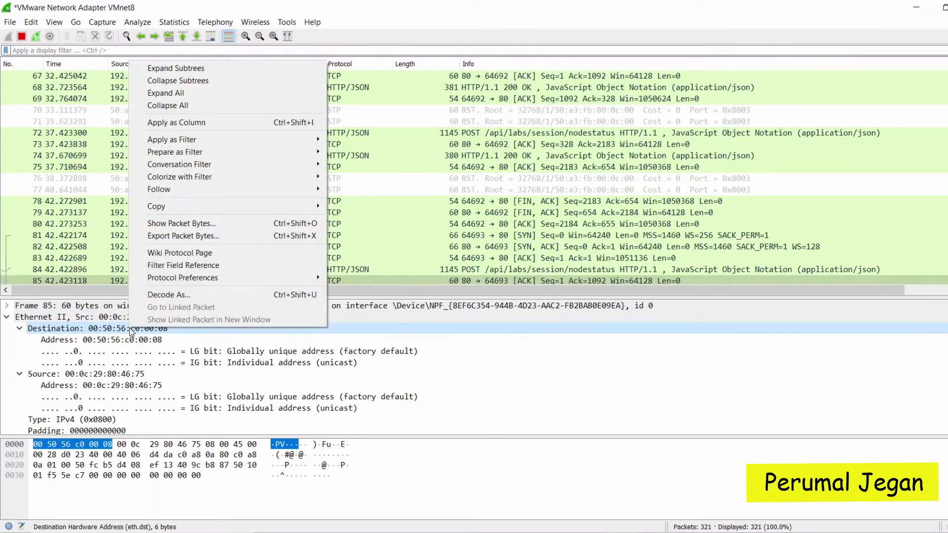
mouse_move(174, 142)
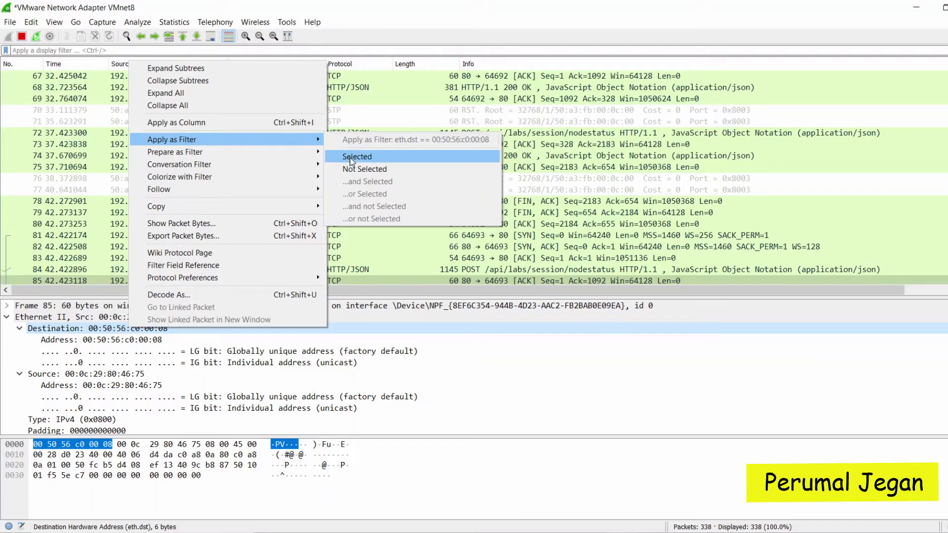
click(357, 157)
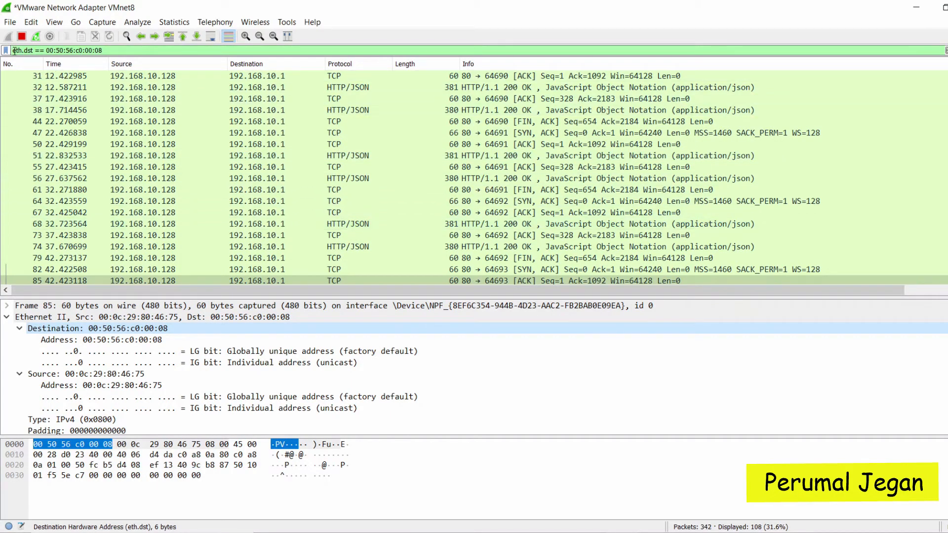
Step: Review the filter expression and examine the sources and destinations of the packets matching the Ethernet destination filter
drag(13, 50, 94, 50)
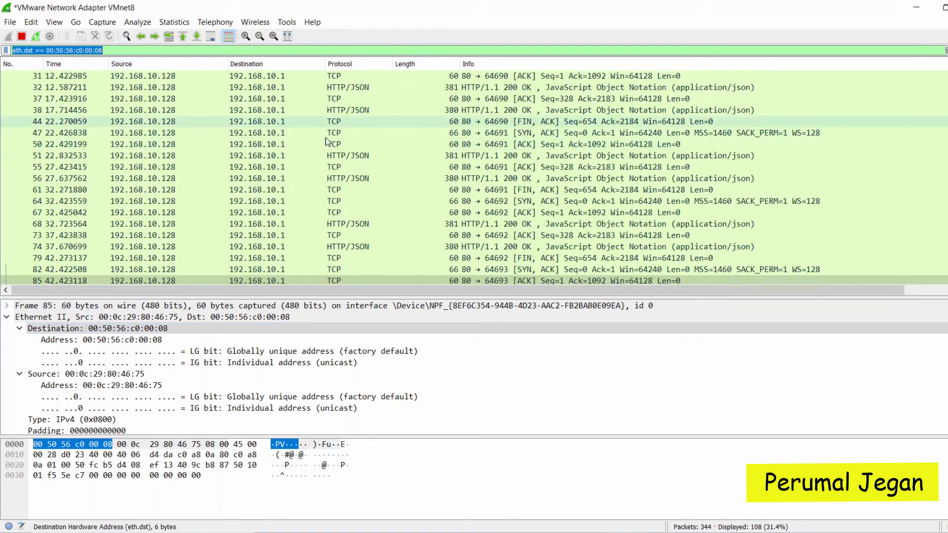
scroll(300, 146, down, 12)
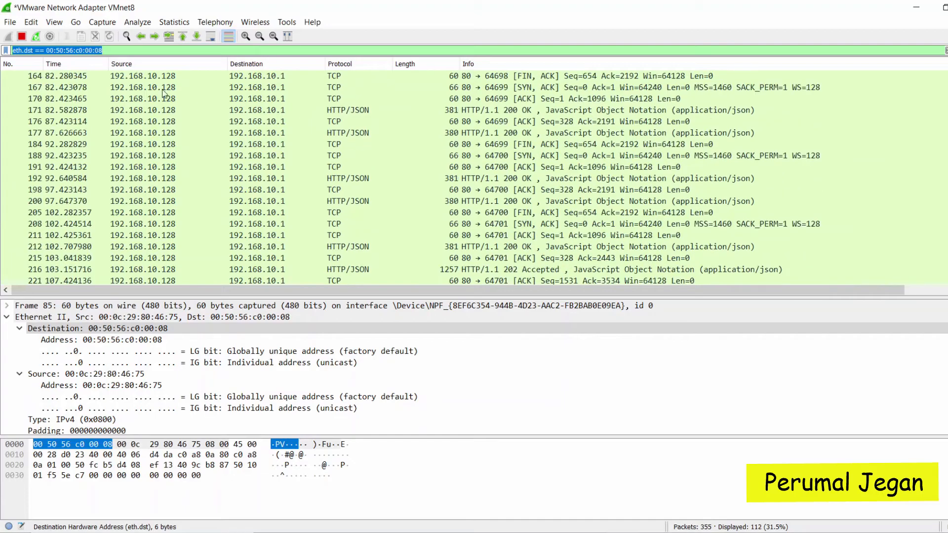
drag(45, 50, 95, 50)
click(167, 110)
click(167, 144)
click(166, 224)
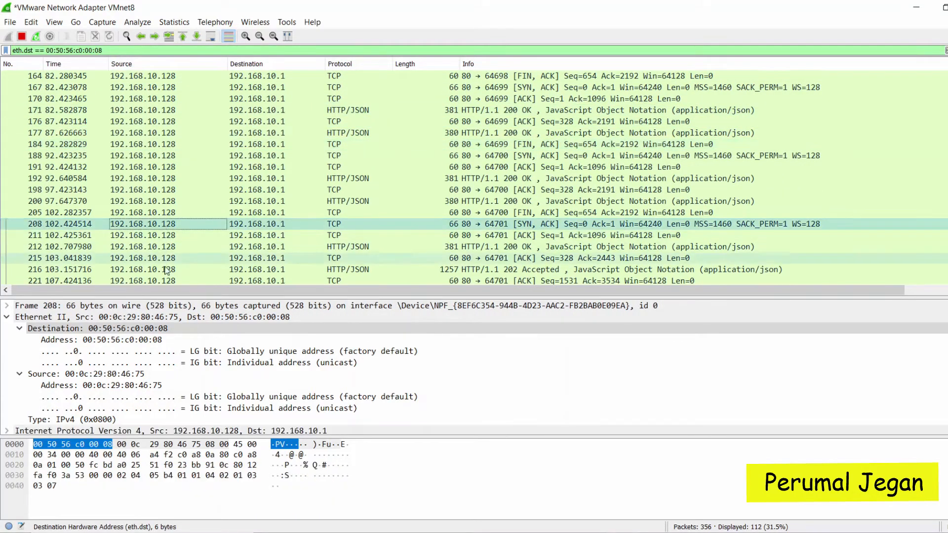
click(164, 267)
scroll(166, 262, down, 9)
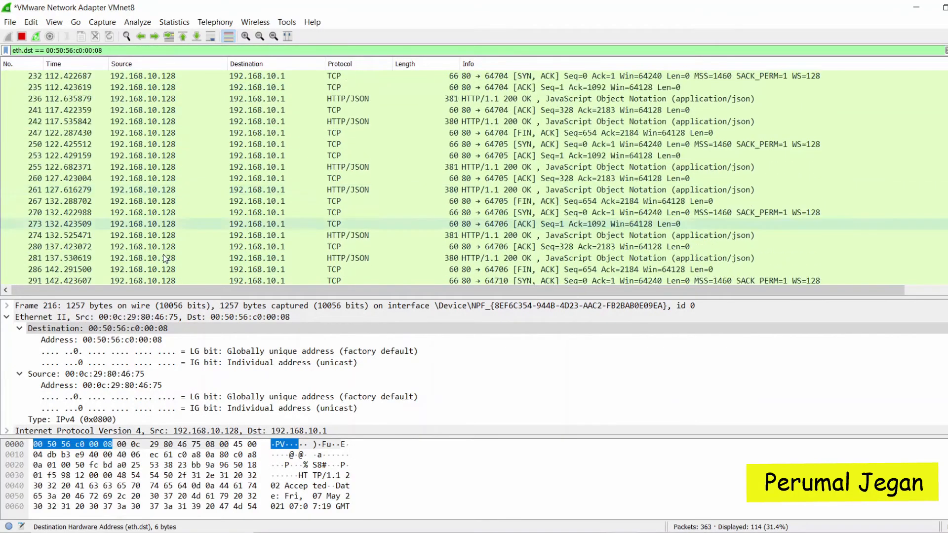
scroll(160, 247, down, 6)
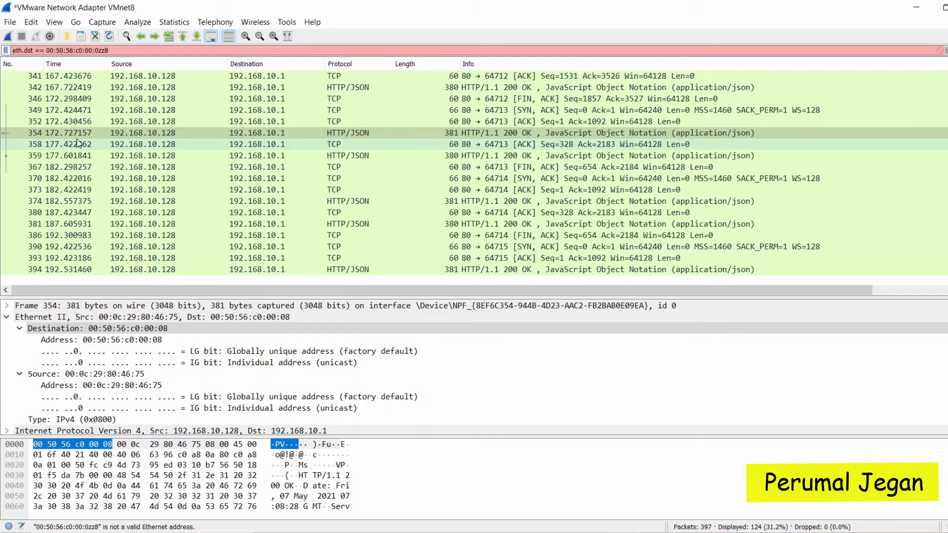
click(100, 112)
click(119, 178)
click(119, 212)
click(117, 132)
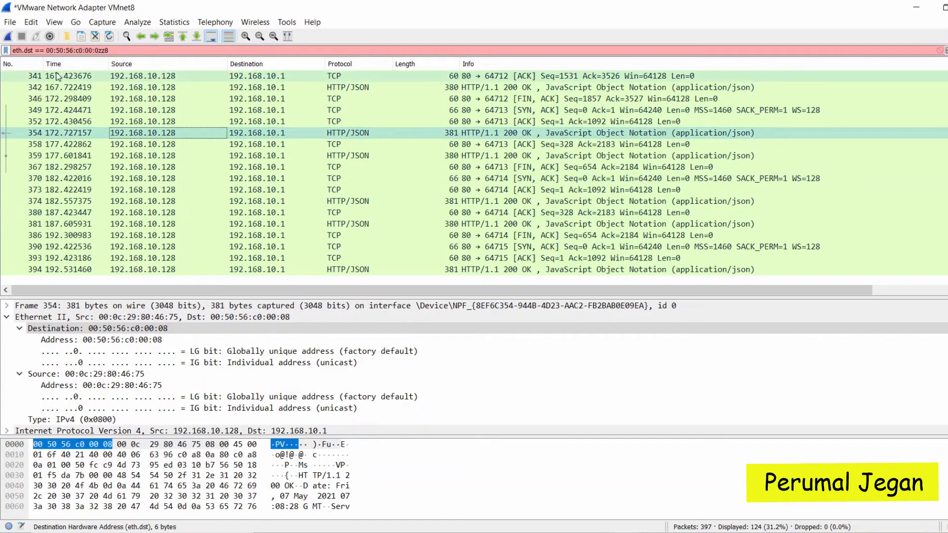
click(8, 36)
click(513, 292)
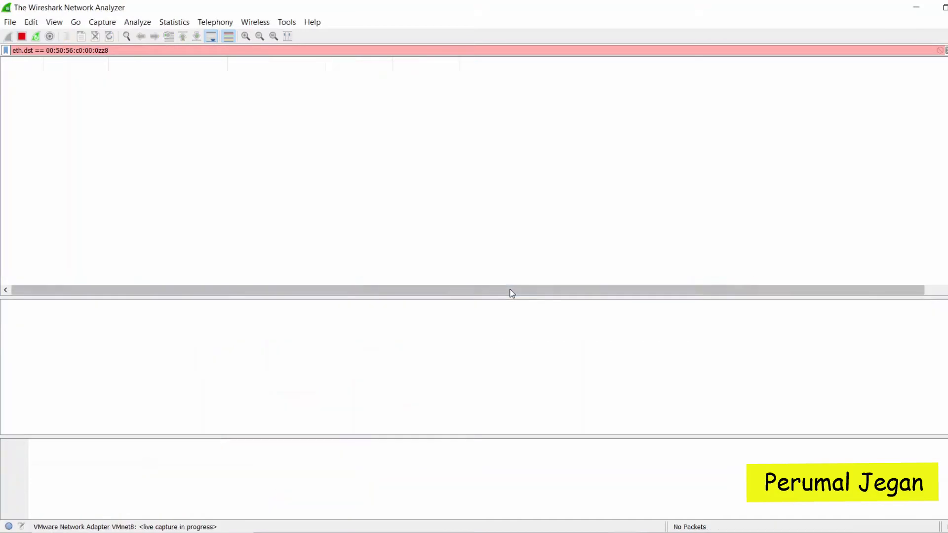
click(10, 22)
click(286, 137)
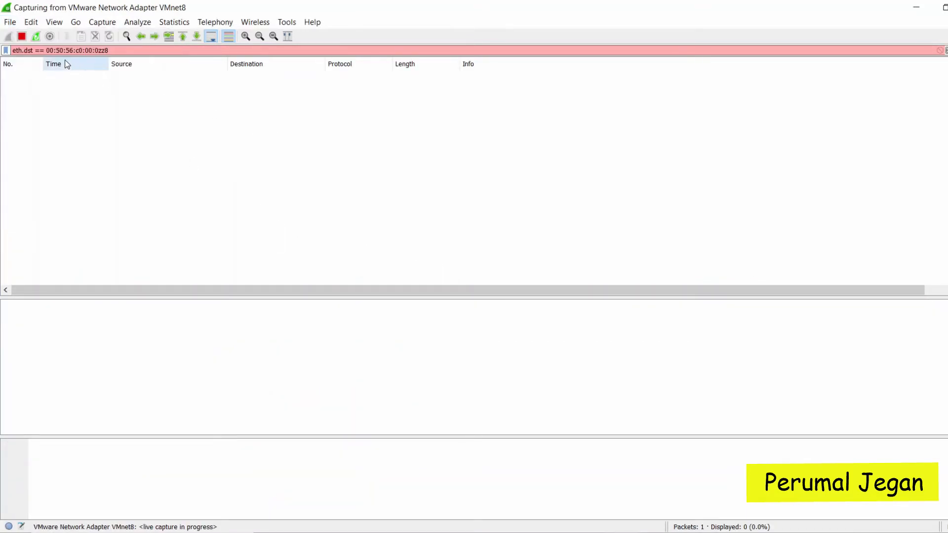
click(19, 36)
Step: Close the current VMnet8 capture without saving its packets
click(9, 22)
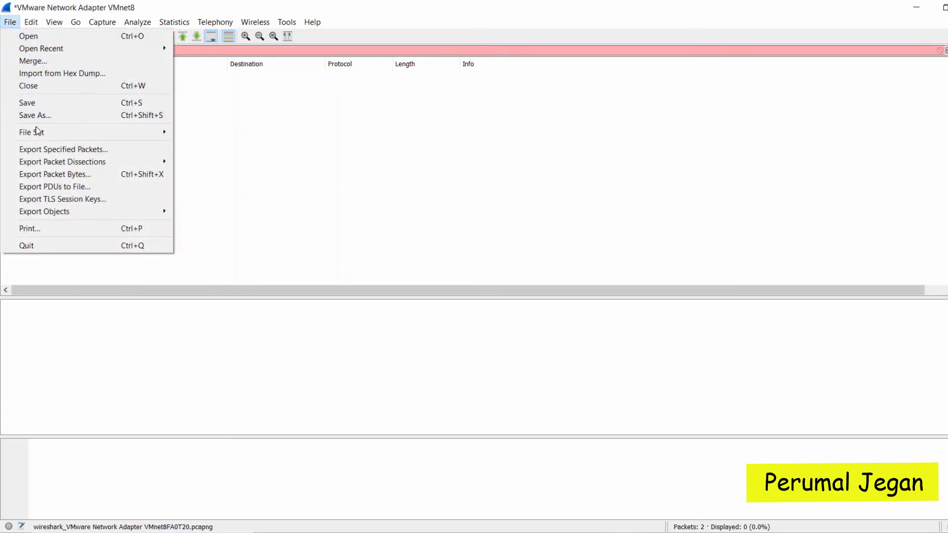
click(29, 88)
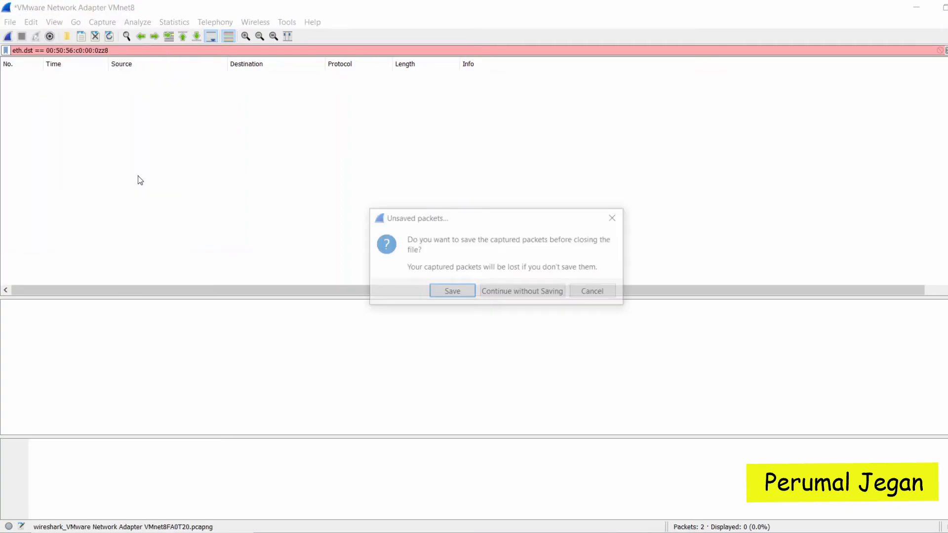
click(521, 292)
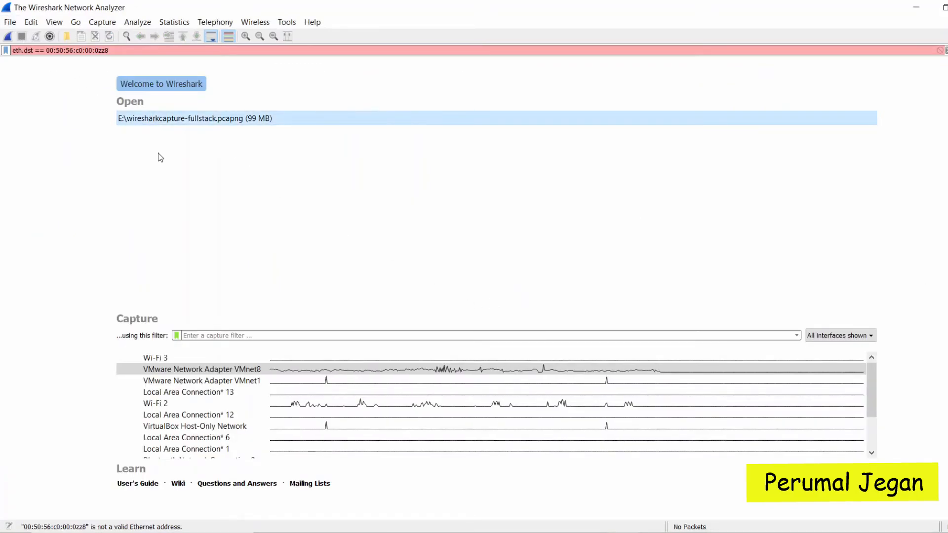
Step: Open the recent capture file E:\wiresharkcapture-fullstack.pcapng and clear the display filter
click(12, 23)
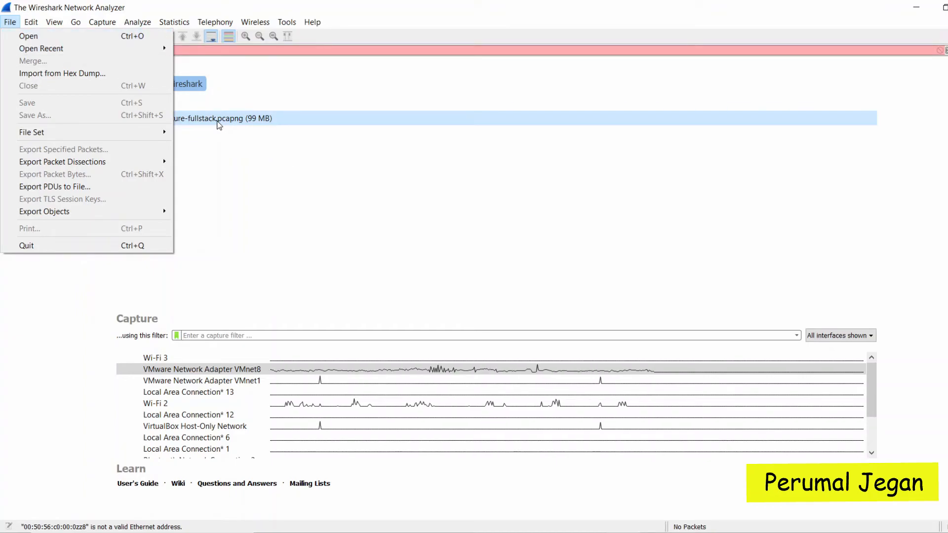
click(219, 125)
double_click(209, 119)
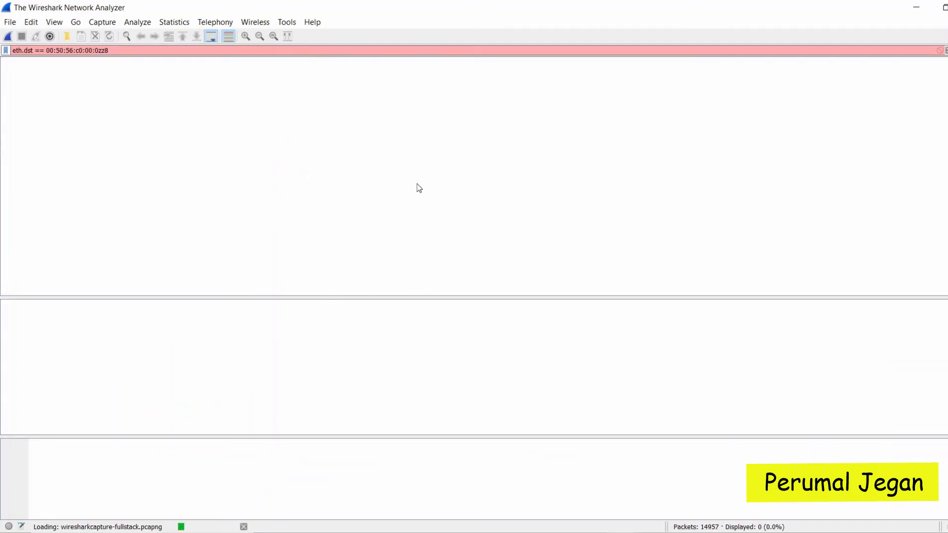
click(945, 51)
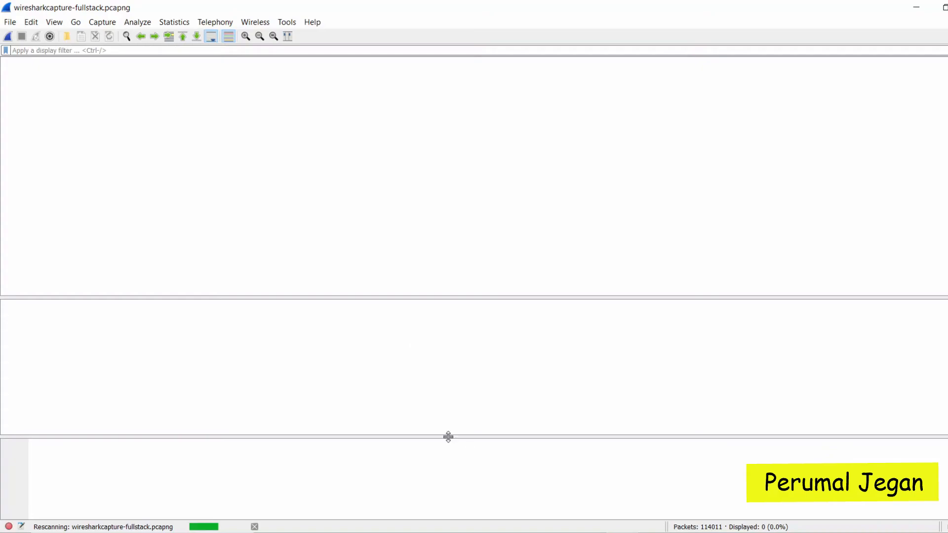
Step: Enlarge the packet list and examine the protocols of the packets at the start of the capture, up to packet 40
drag(446, 437, 458, 330)
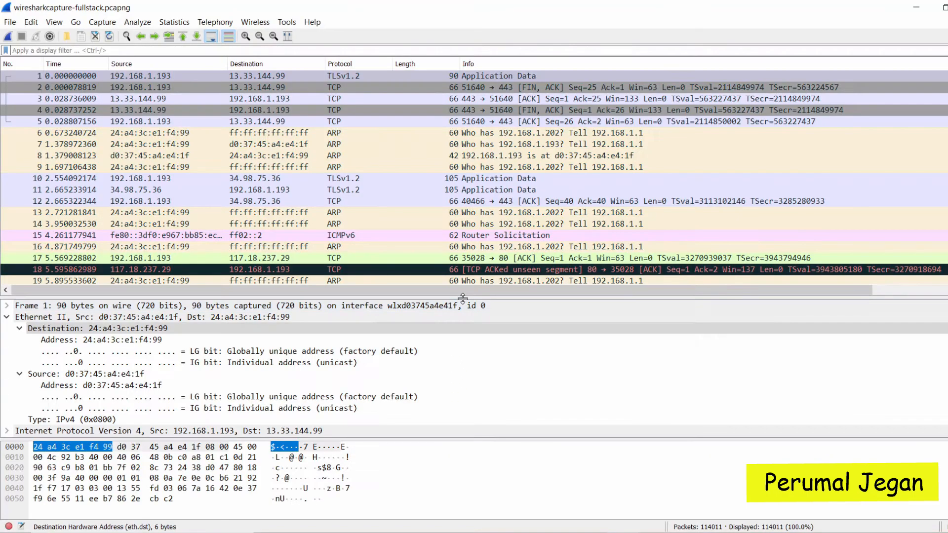
drag(462, 298, 462, 340)
click(345, 98)
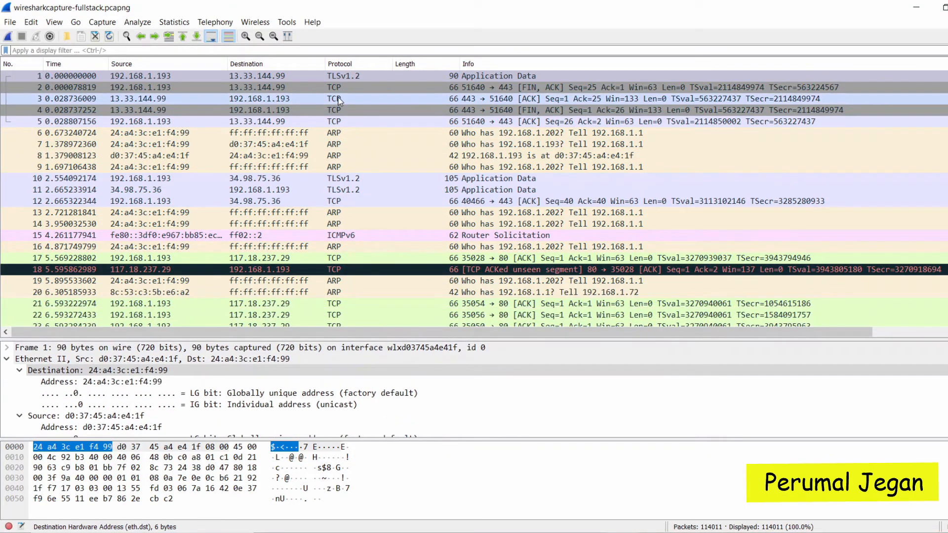
click(337, 144)
click(336, 191)
click(336, 258)
click(336, 281)
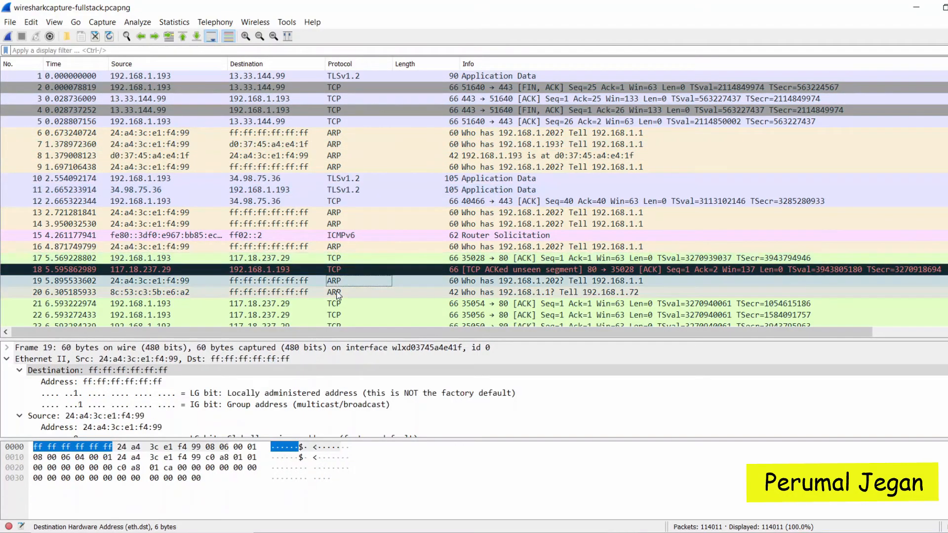
click(338, 292)
scroll(337, 293, down, 6)
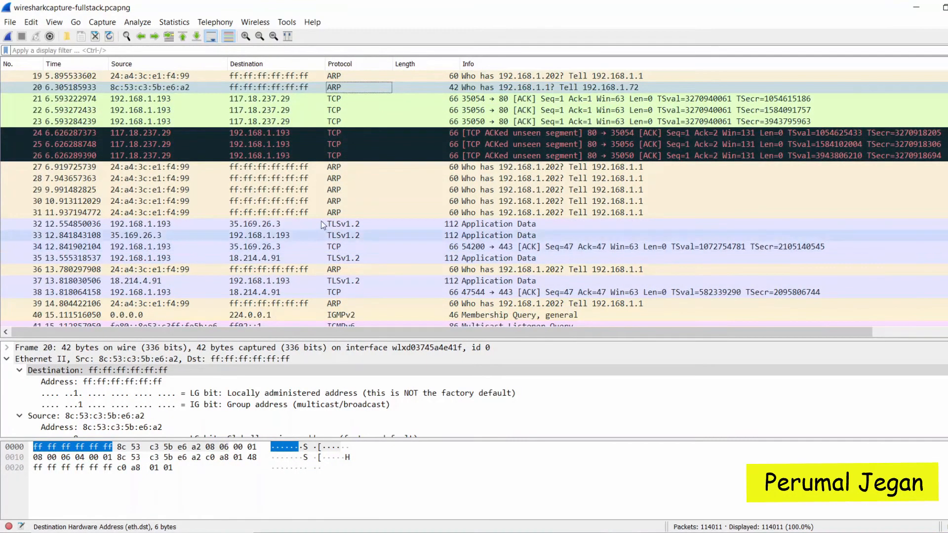
click(269, 213)
click(330, 269)
click(339, 315)
scroll(344, 307, down, 9)
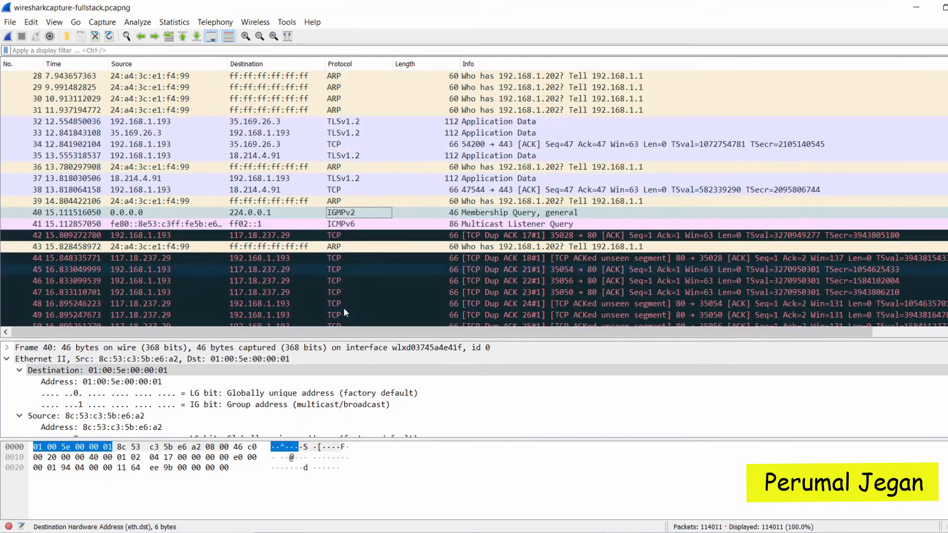
Step: Inspect the ARP requests between packets 51 and 70, and close the capture file
scroll(343, 304, down, 1)
click(339, 234)
click(341, 280)
click(340, 315)
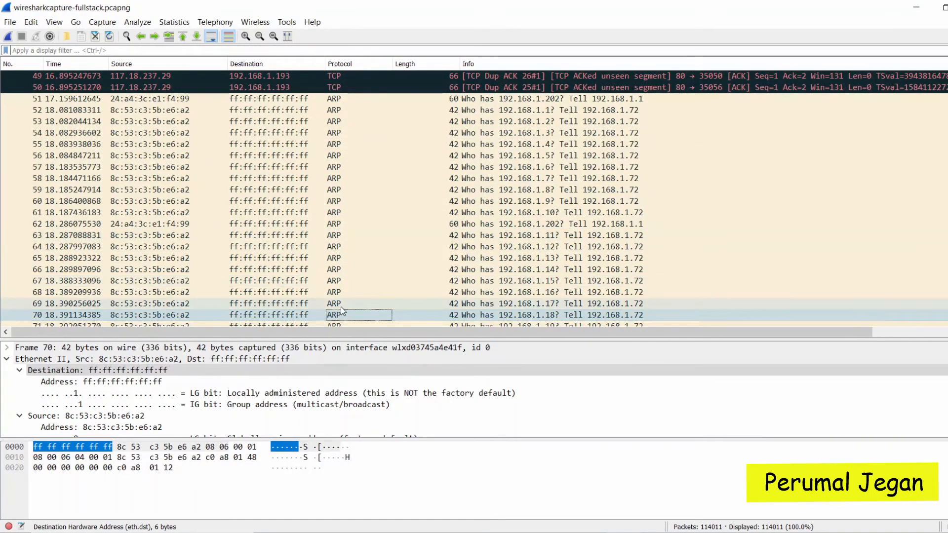
scroll(341, 306, up, 1)
click(340, 189)
click(340, 235)
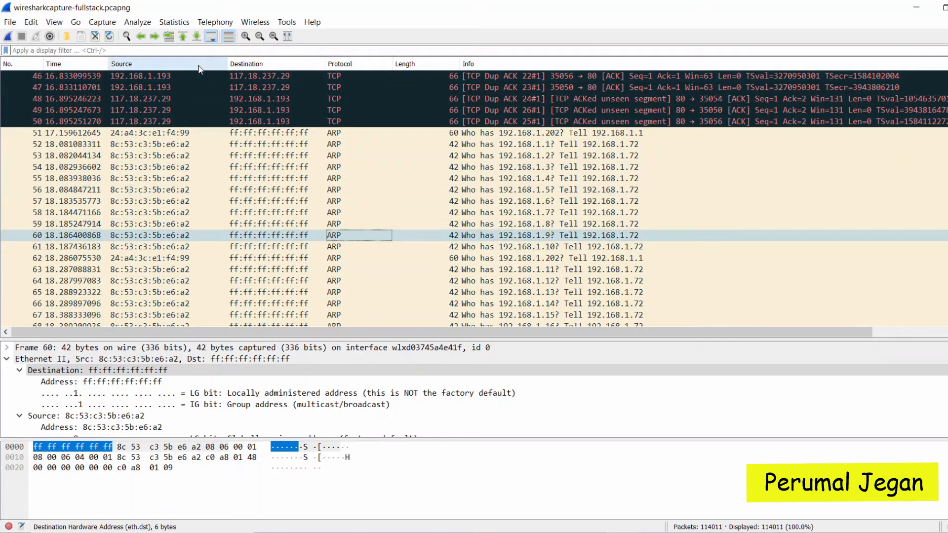
click(339, 190)
click(340, 258)
click(339, 303)
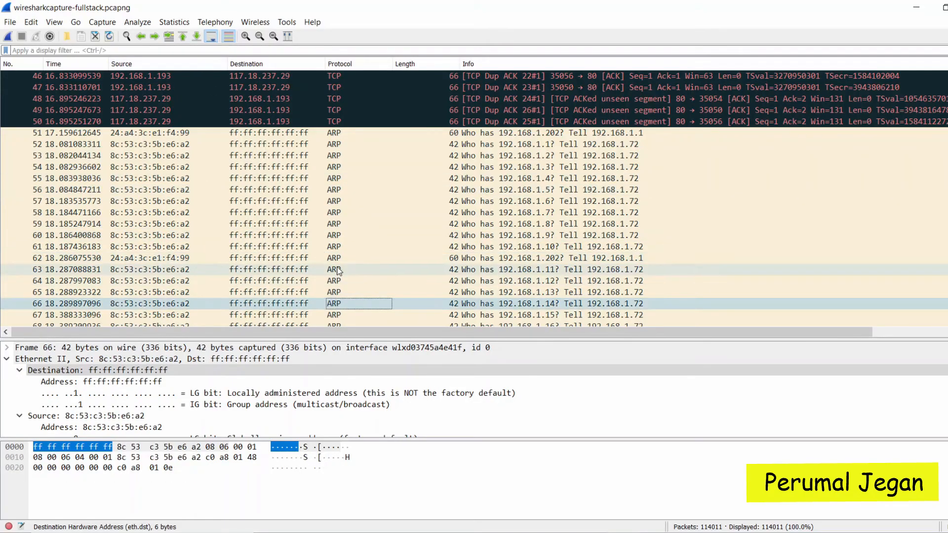
click(338, 259)
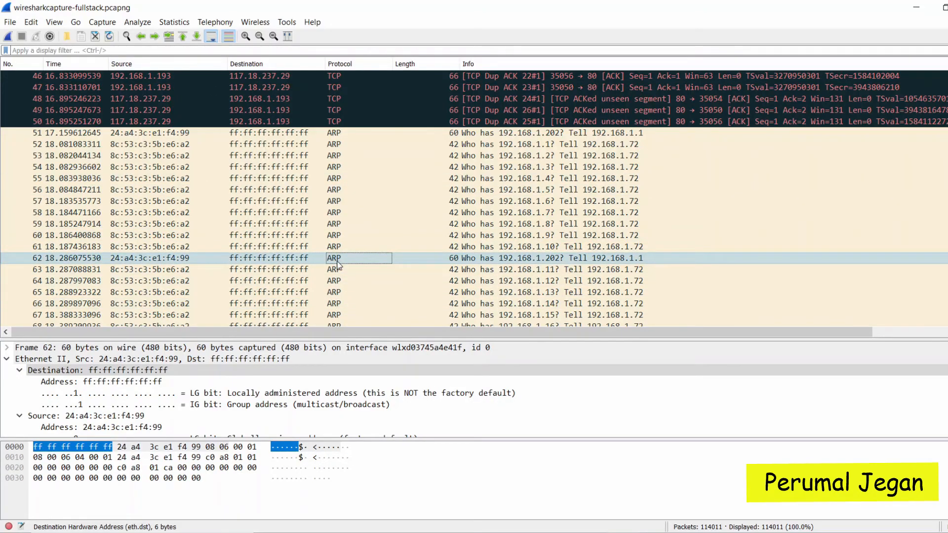
key(ctrl+w)
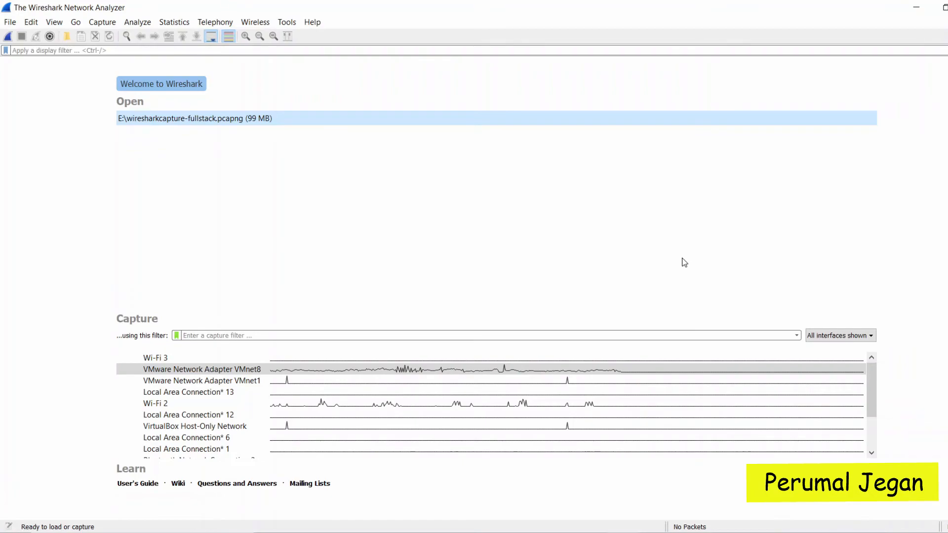